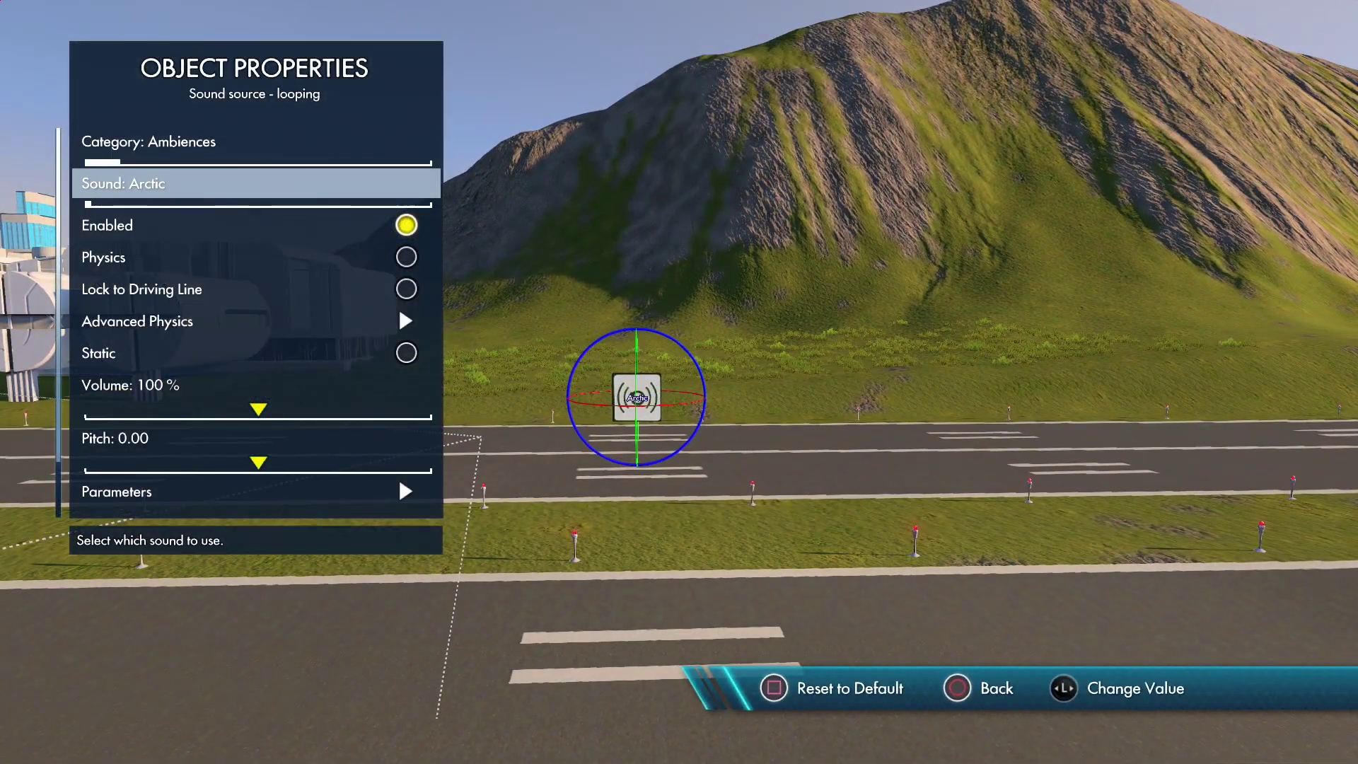
- Leave the sound source's properties and open the Triggers & Events category for adding a new object
key(Escape)
key(Escape)
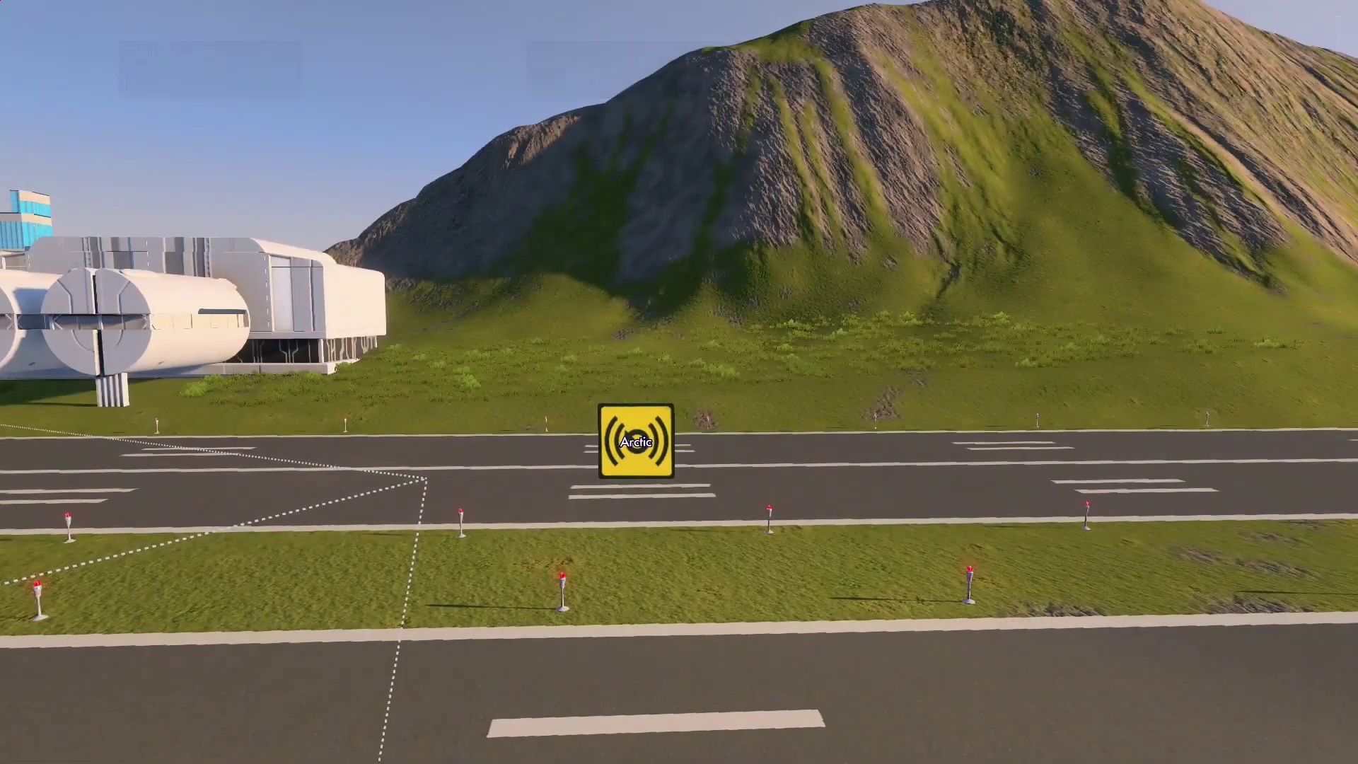
key(Tab)
key(Escape)
key(Escape)
key(Right)
key(Right)
key(Right)
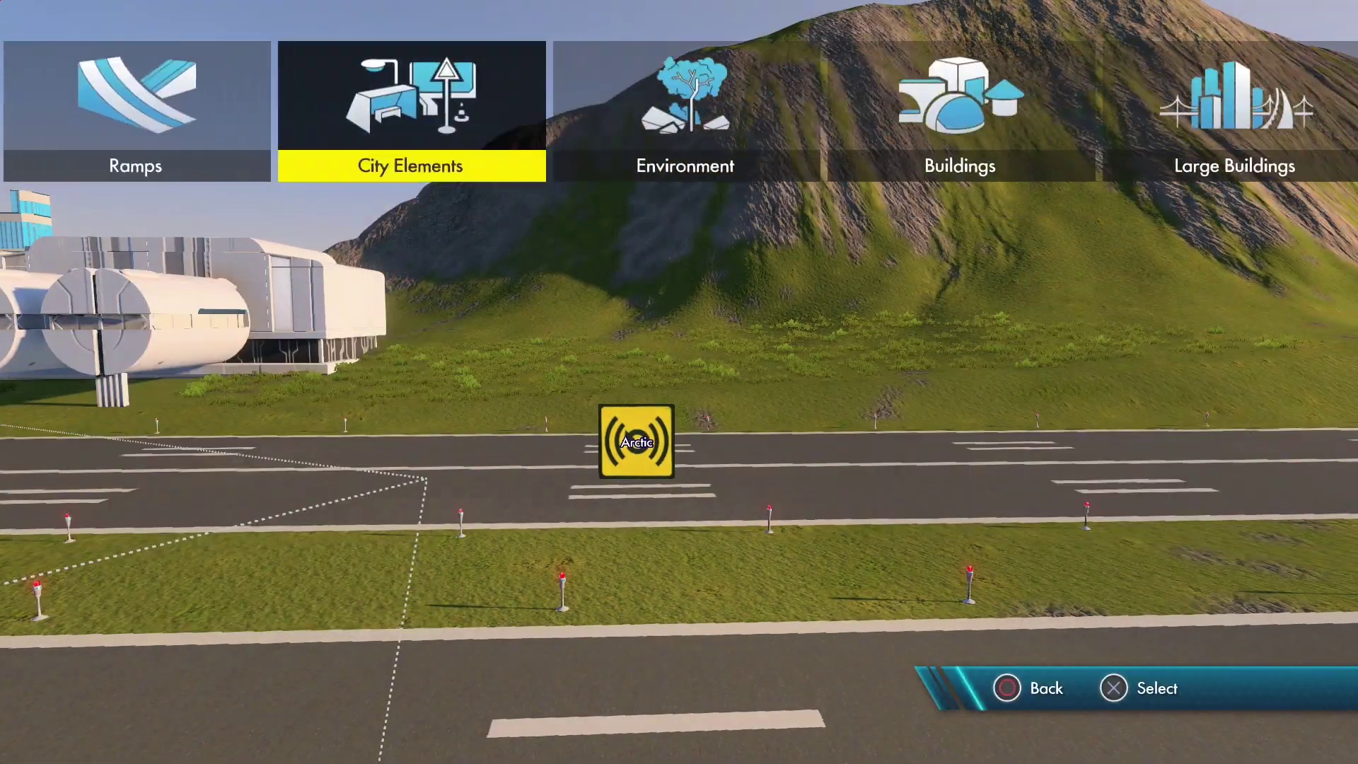
key(Right)
key(Right)
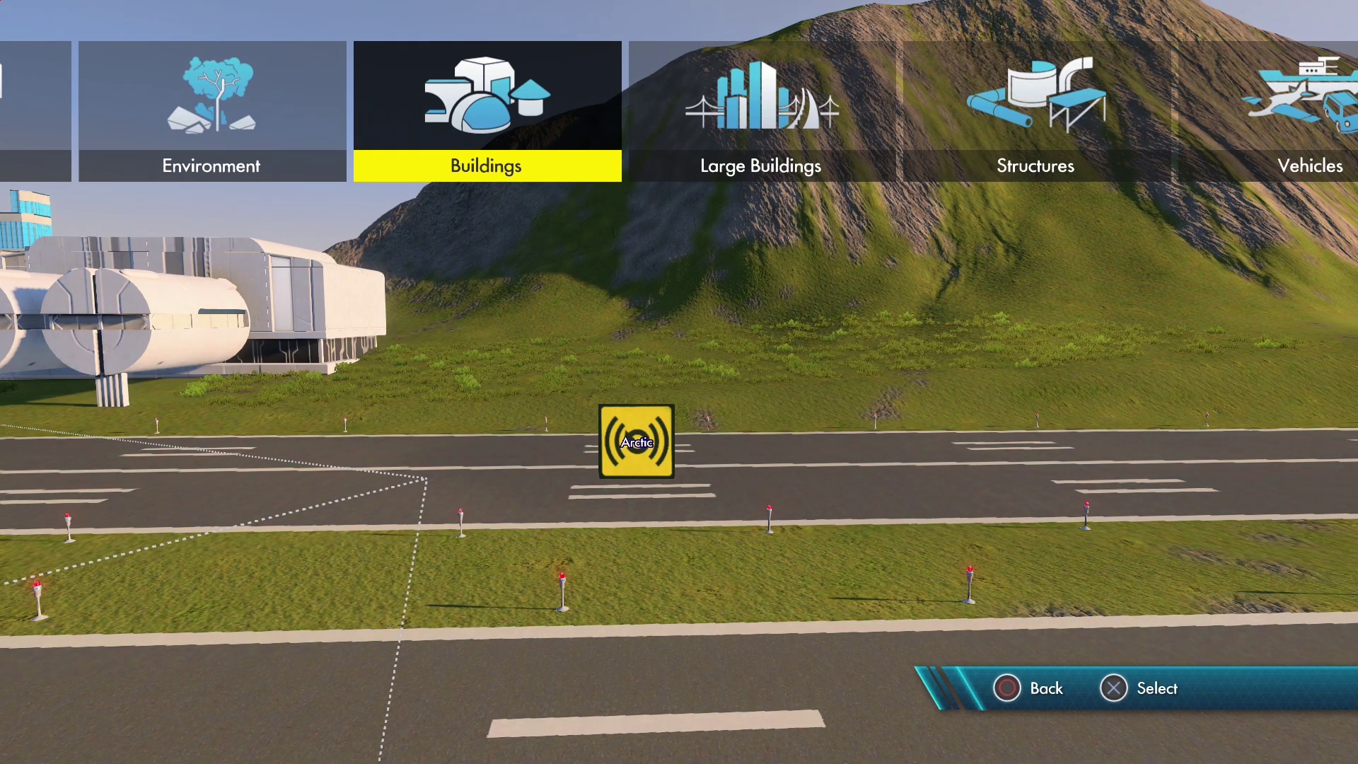
key(Right)
key(Right)
key(Right)
key(Right)
key(Return)
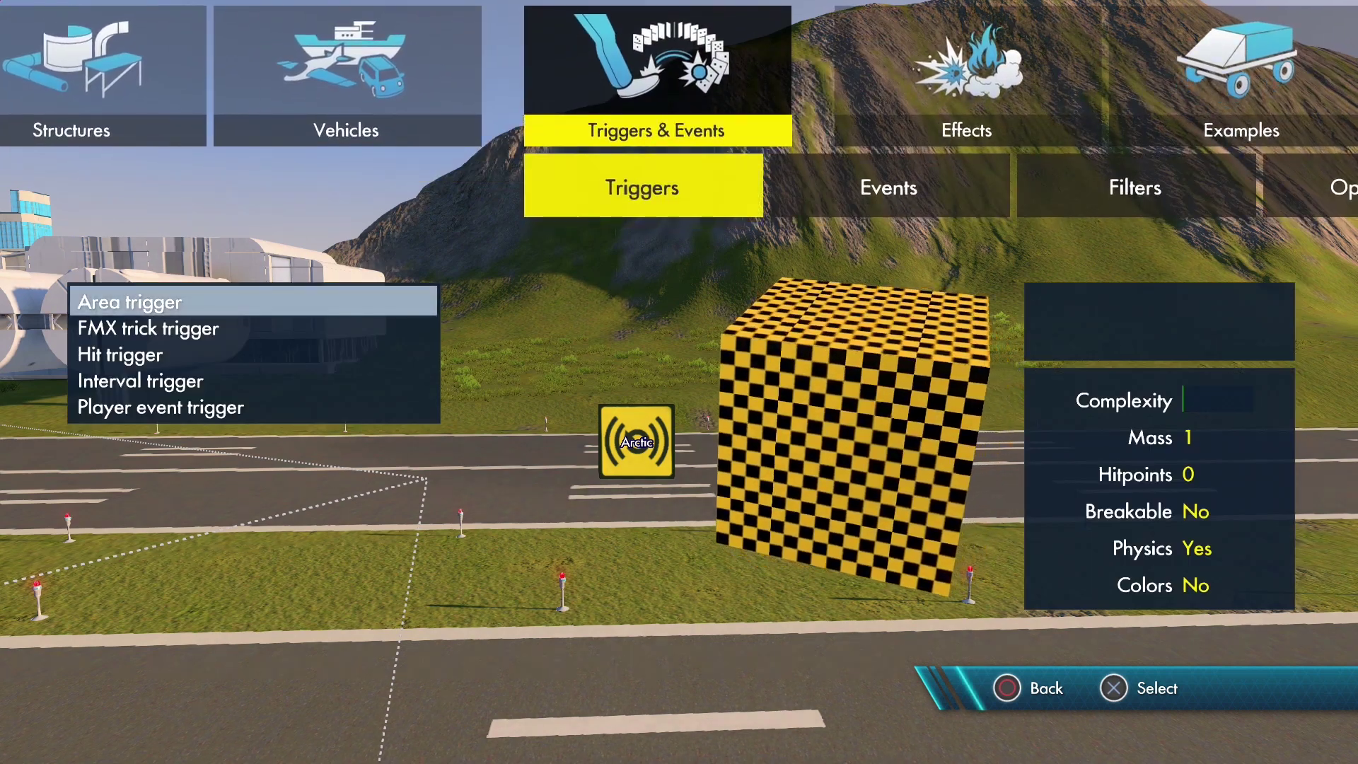
- Add a Variable data source from the Data Sources and place it directly above the Arctic sound source
key(Right)
key(Right)
key(Right)
key(Right)
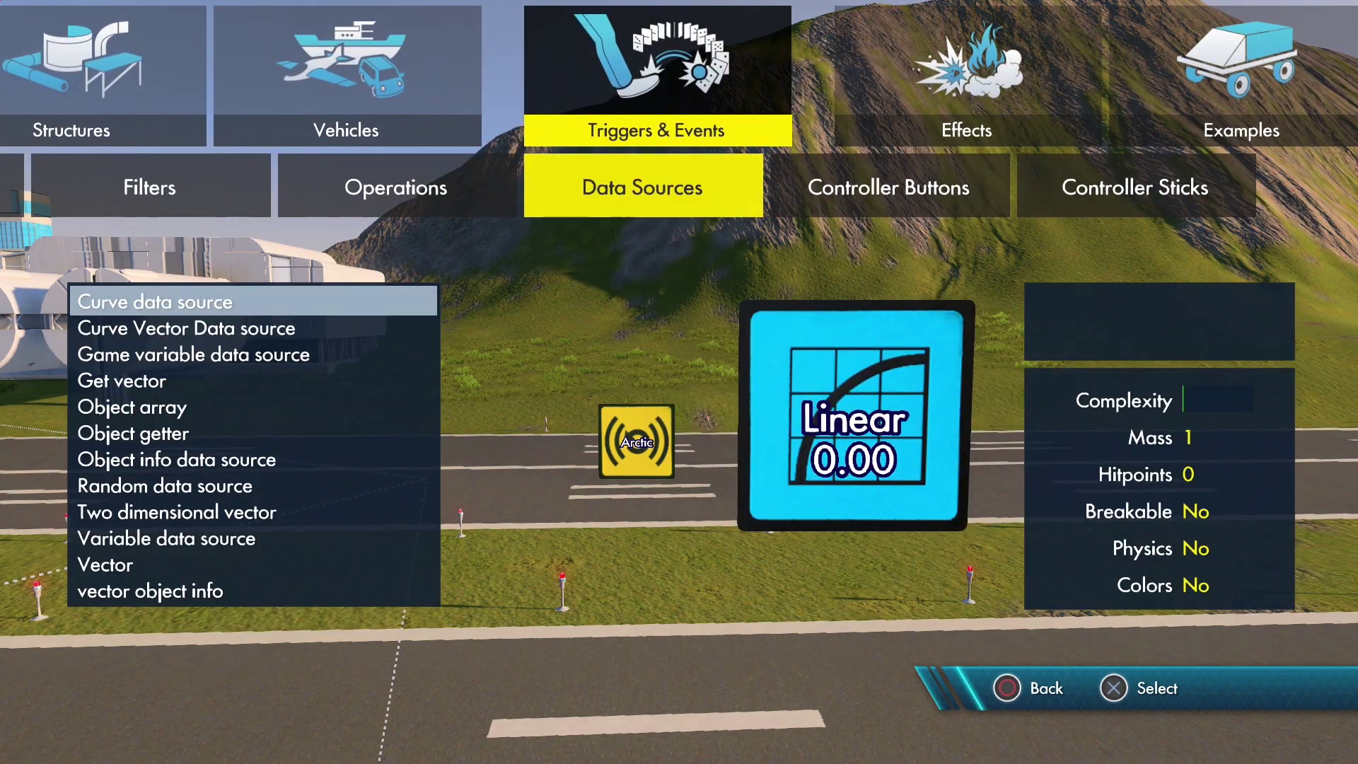
key(Down)
key(Down)
key(Down)
key(Down)
key(Down)
key(Down)
key(Down)
key(Down)
key(Down)
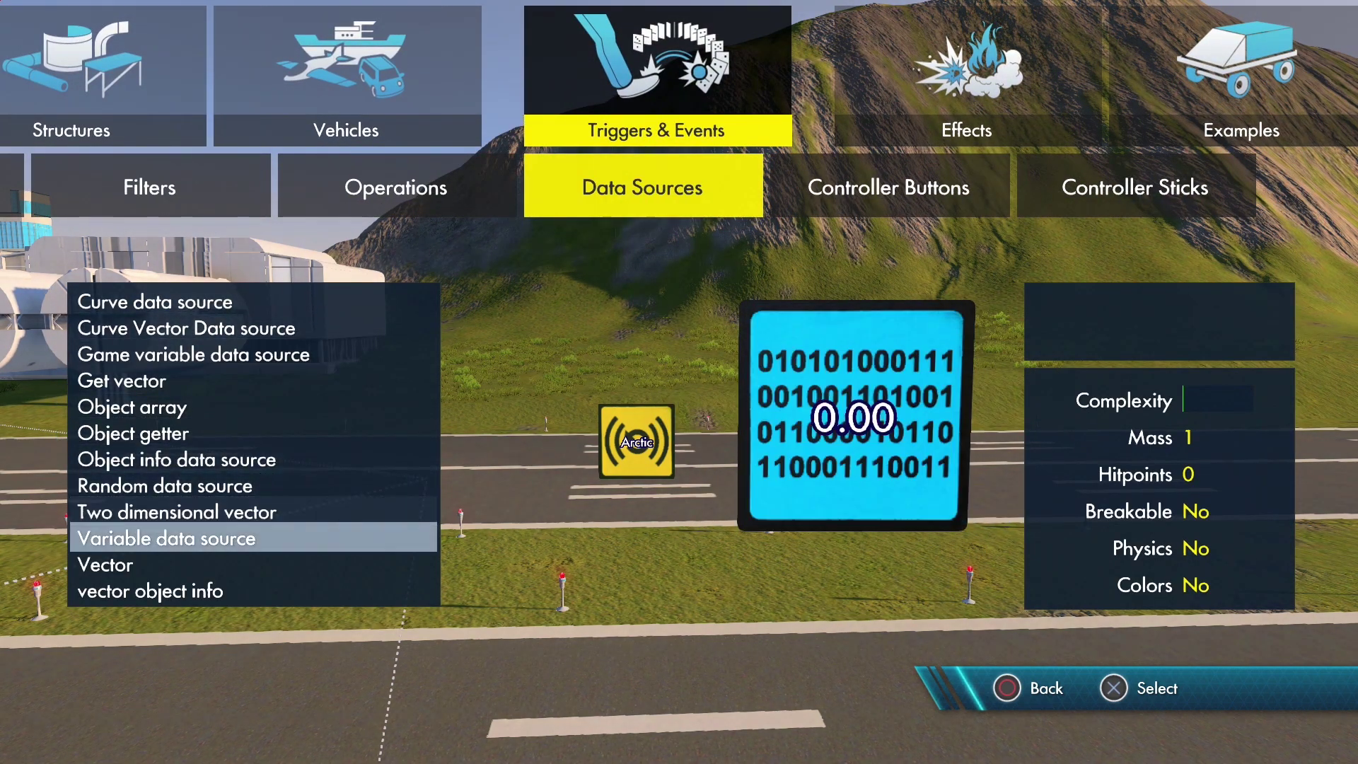
key(Return)
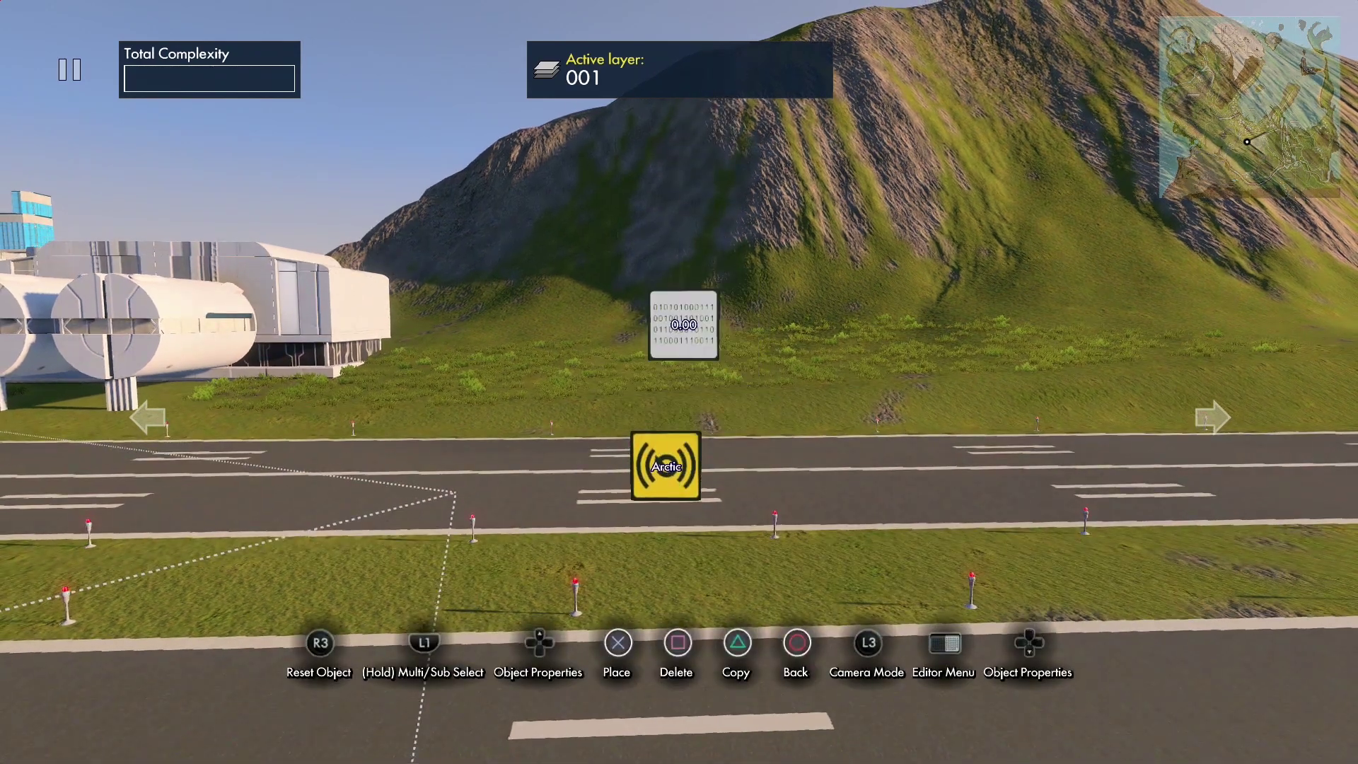
key(Return)
key(Return)
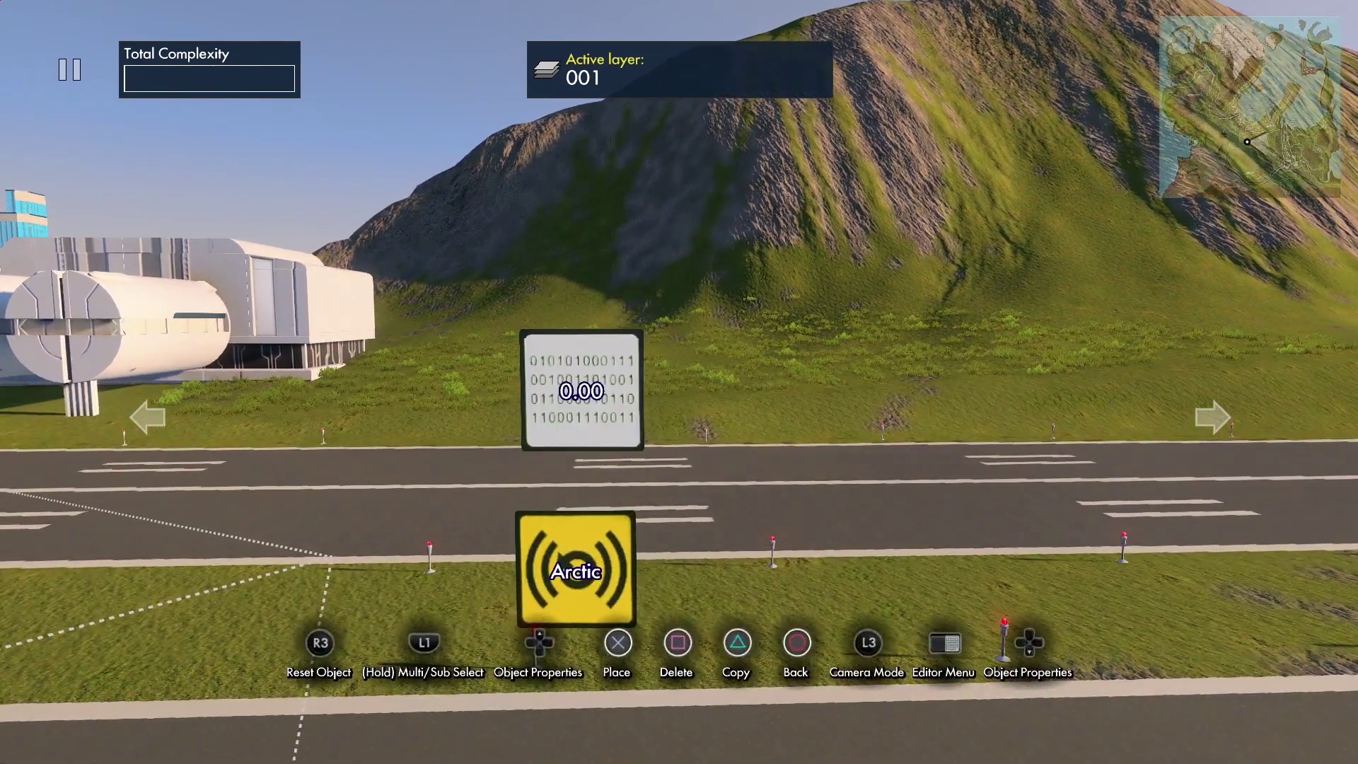
key(Return)
- Turn on Static in the Arctic sound source's properties
key(Return)
key(Up)
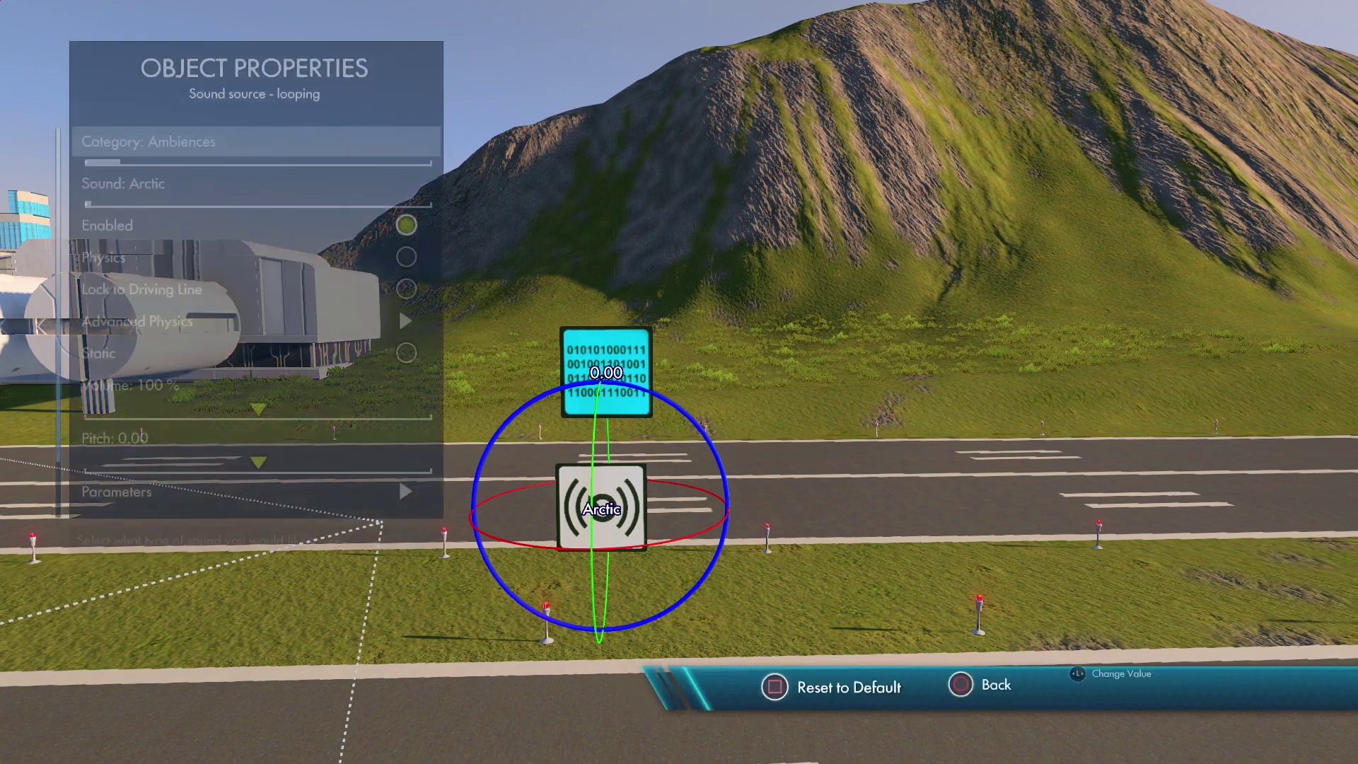
key(Down)
key(Down)
key(Down)
key(Down)
key(Down)
key(Down)
key(Return)
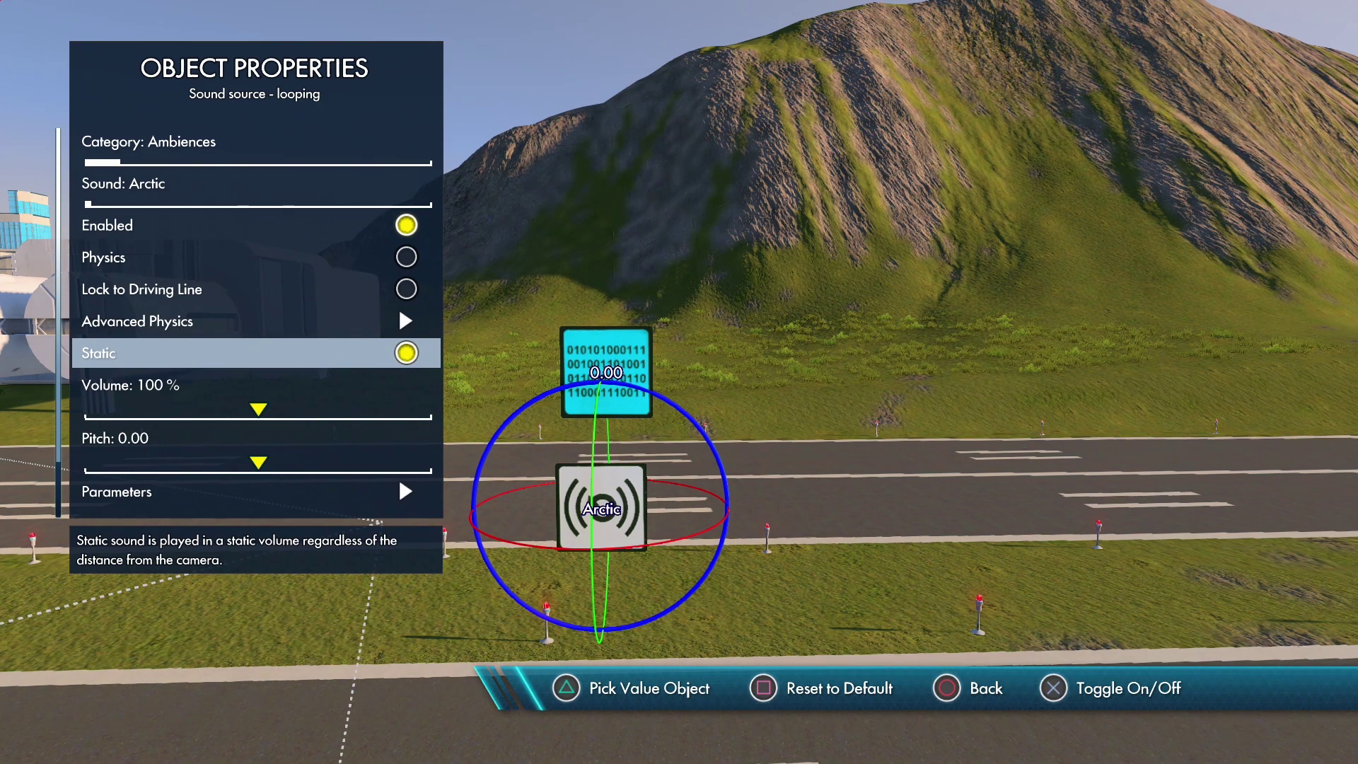
- Link the sound source's Volume to the variable data source above it as its value object
key(Down)
key(triangle)
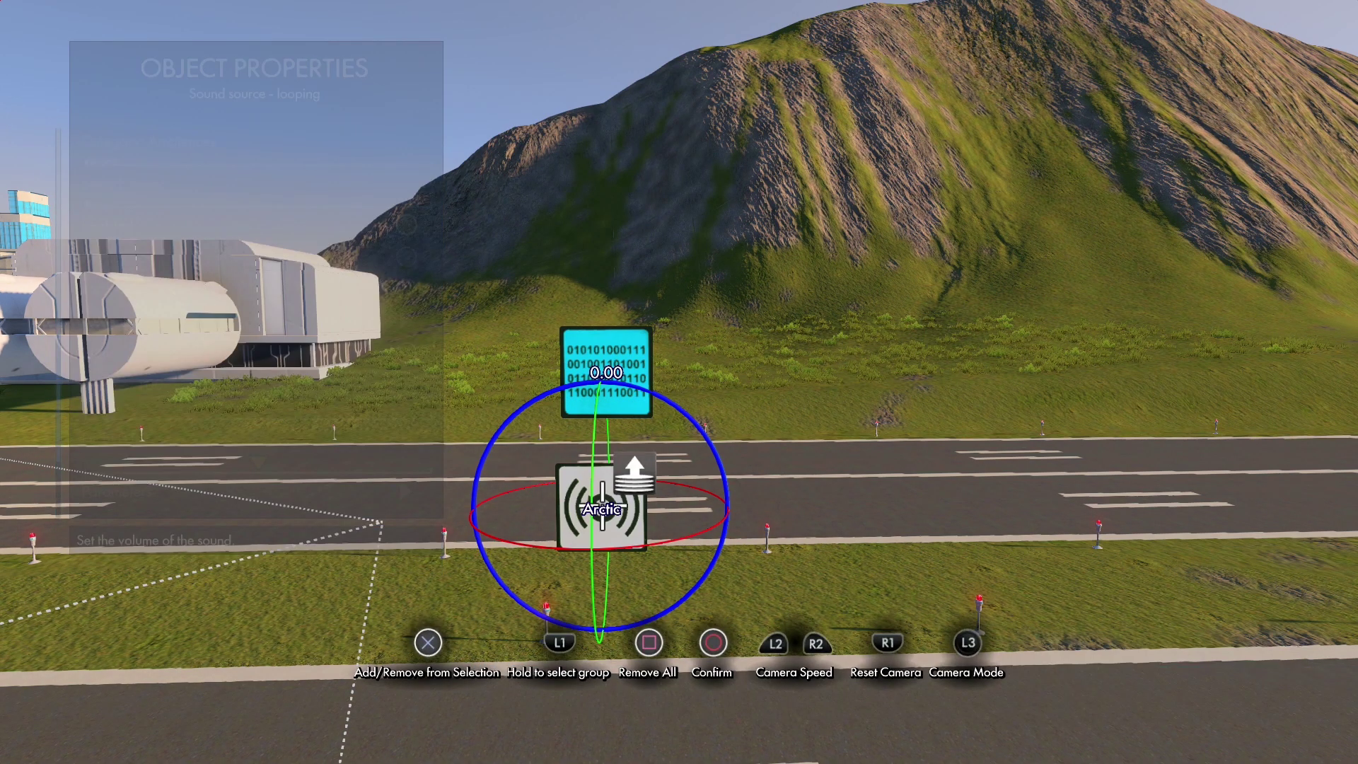
key(circle)
key(circle)
key(circle)
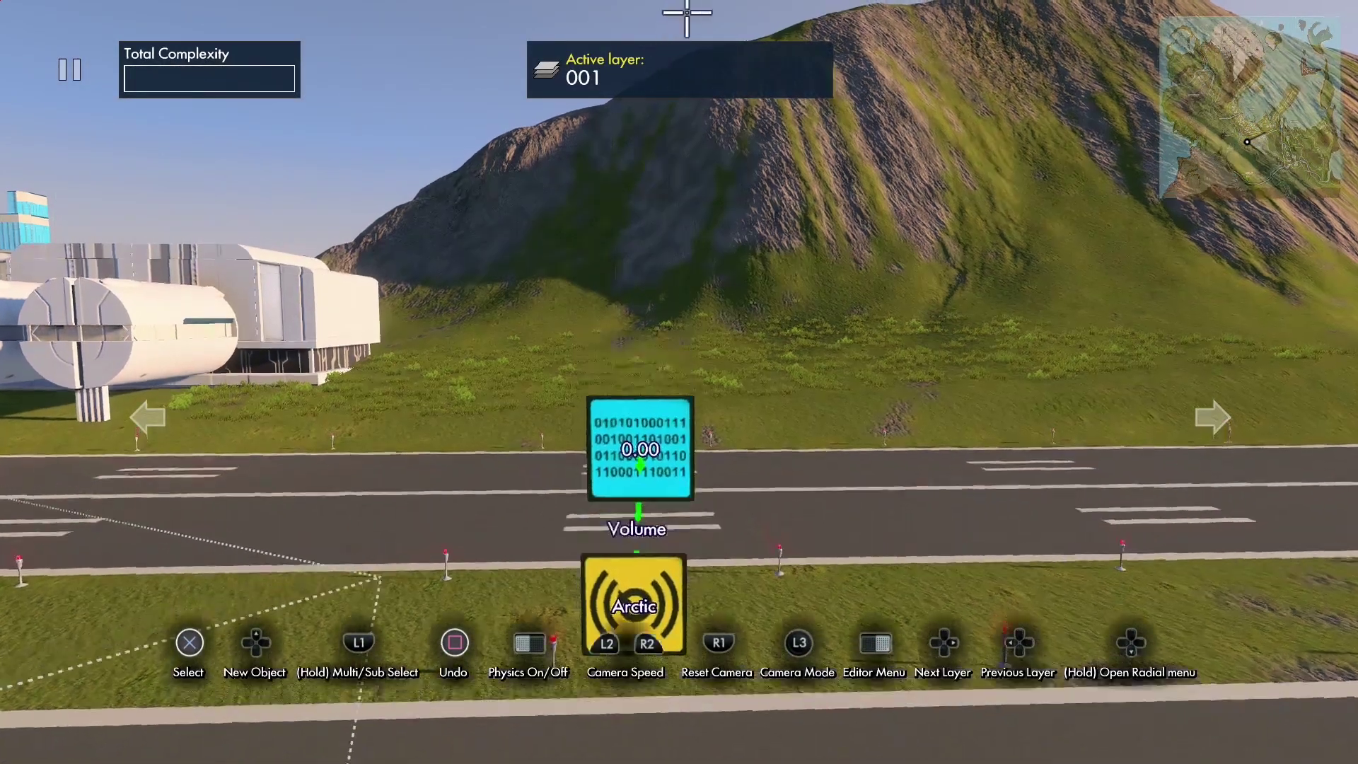
- Add a Set value event from the Events to place above the variable data source
key(Up)
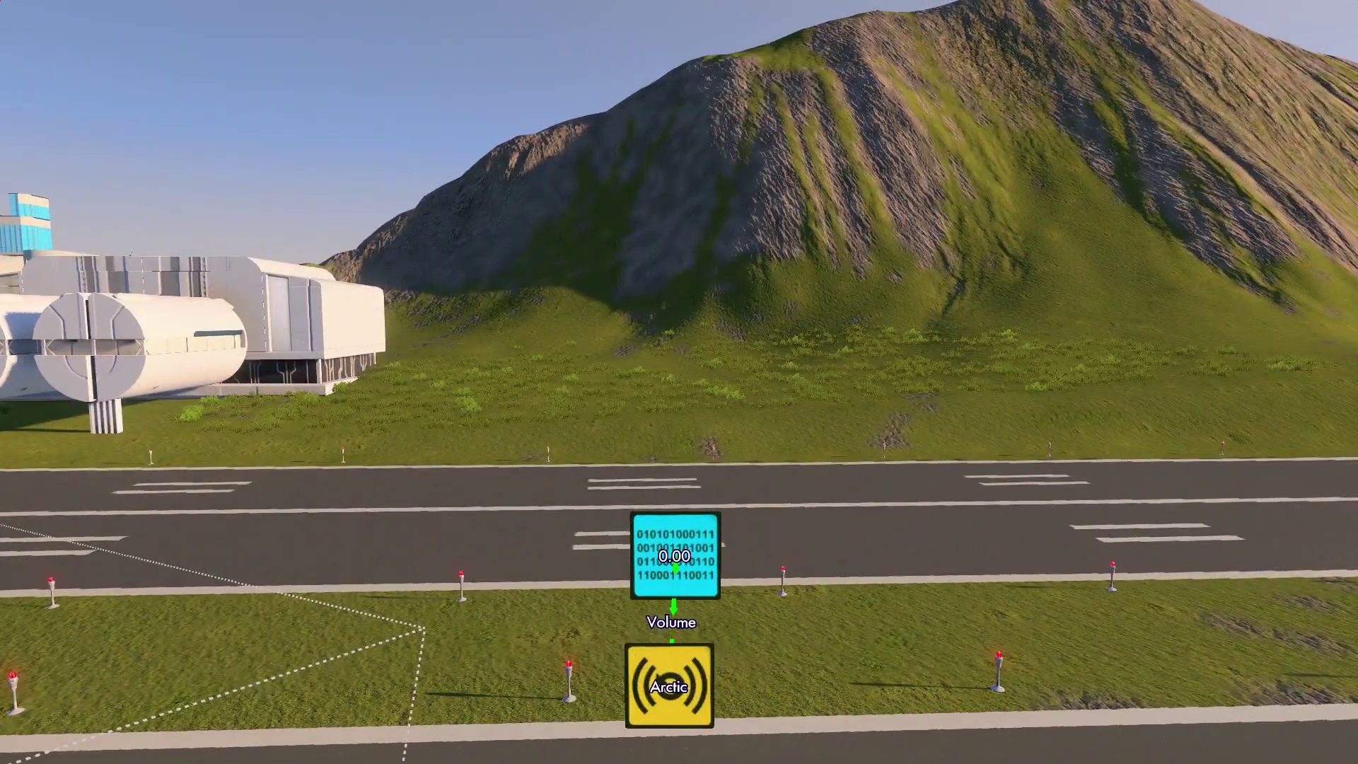
key(circle)
key(Return)
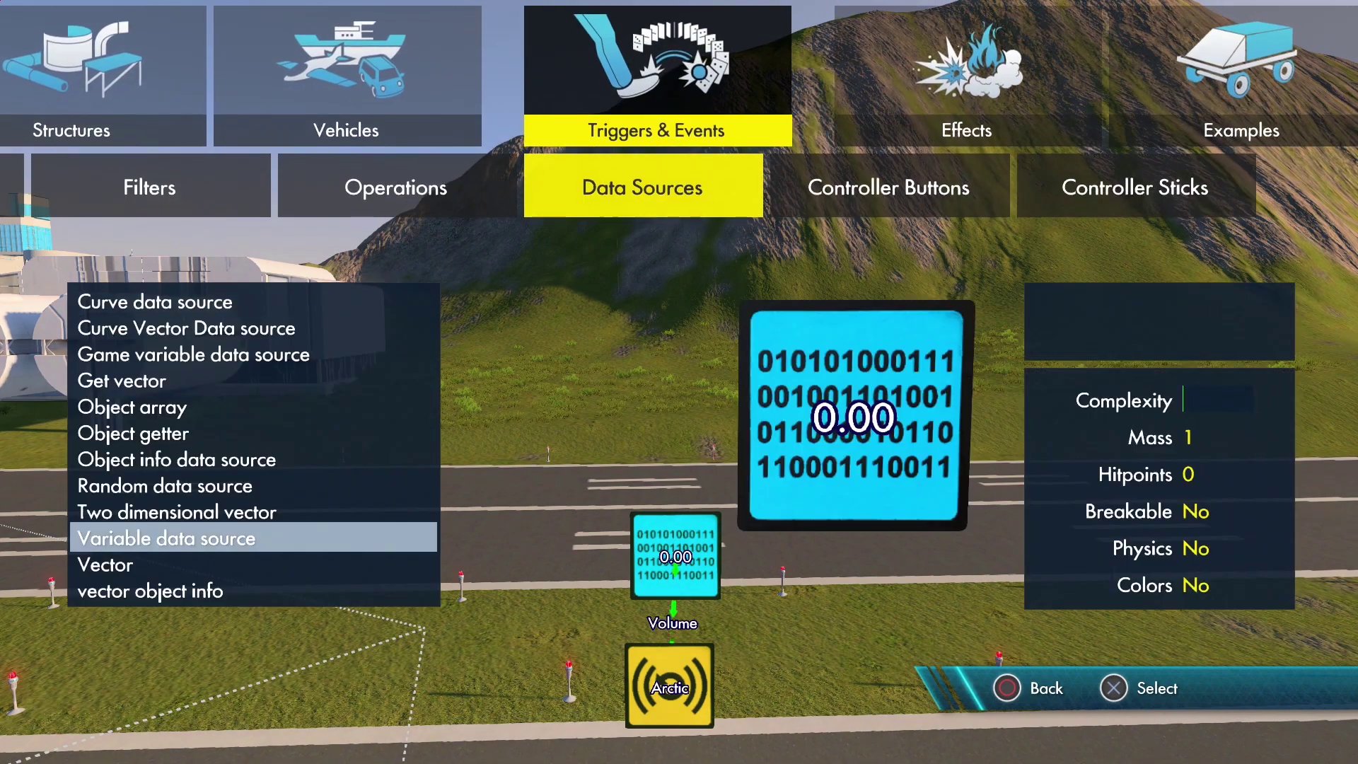
key(Left)
key(Left)
key(Left)
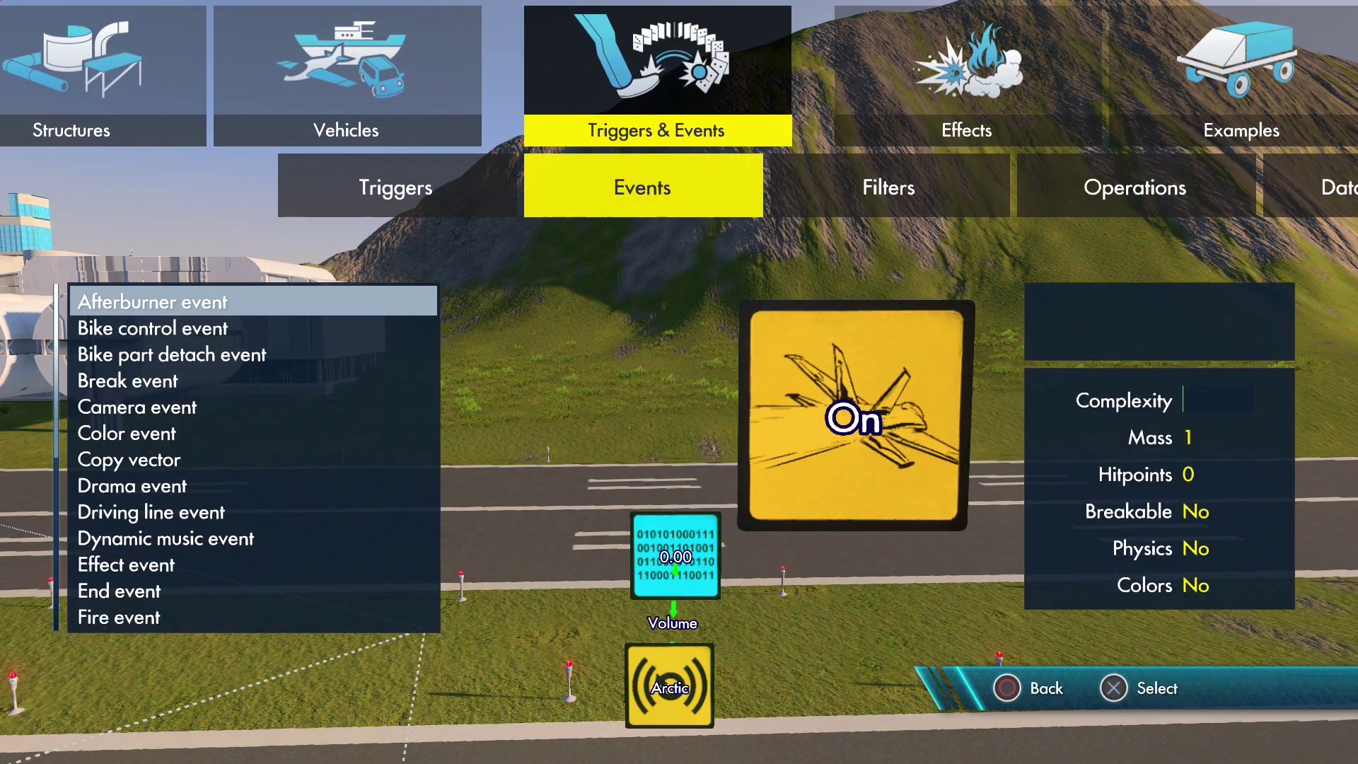
key(Up)
key(Up)
key(Up)
key(Up)
key(Up)
key(Up)
key(Up)
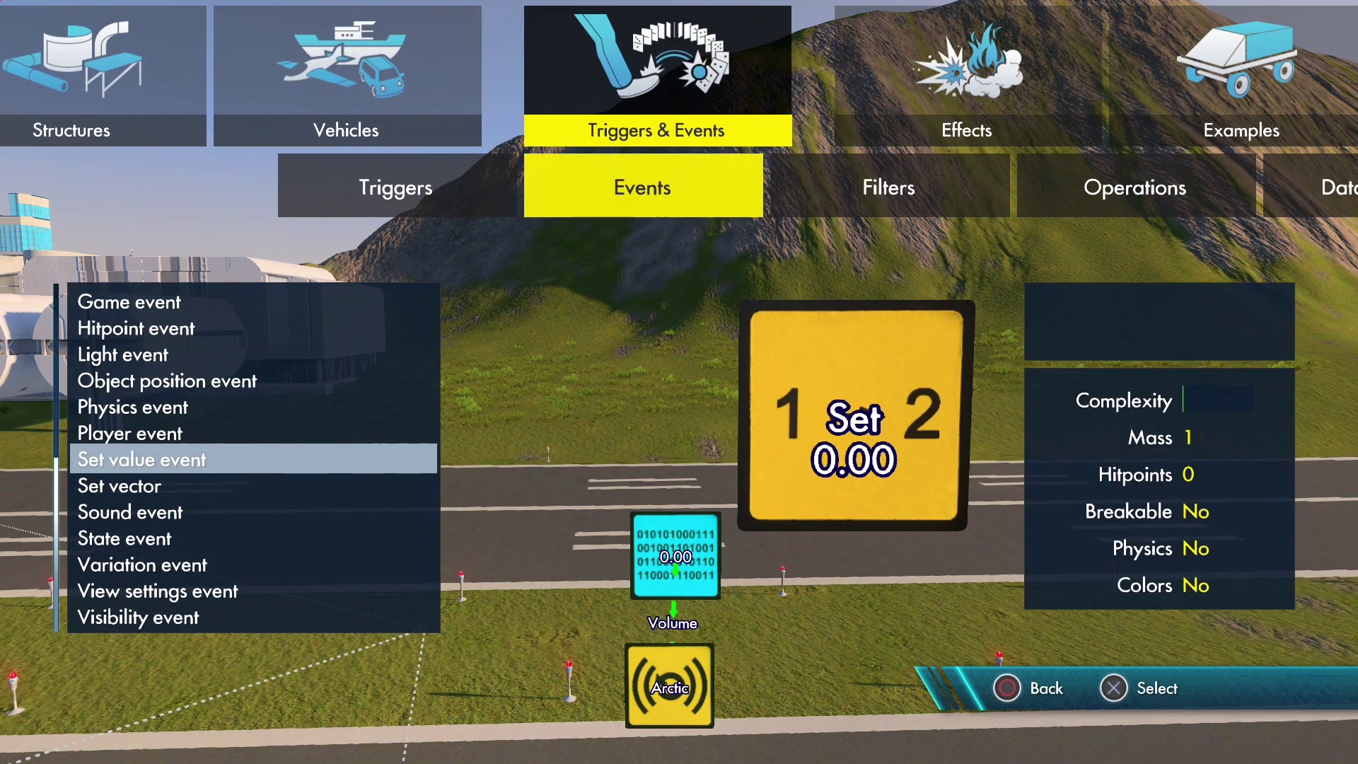
key(Return)
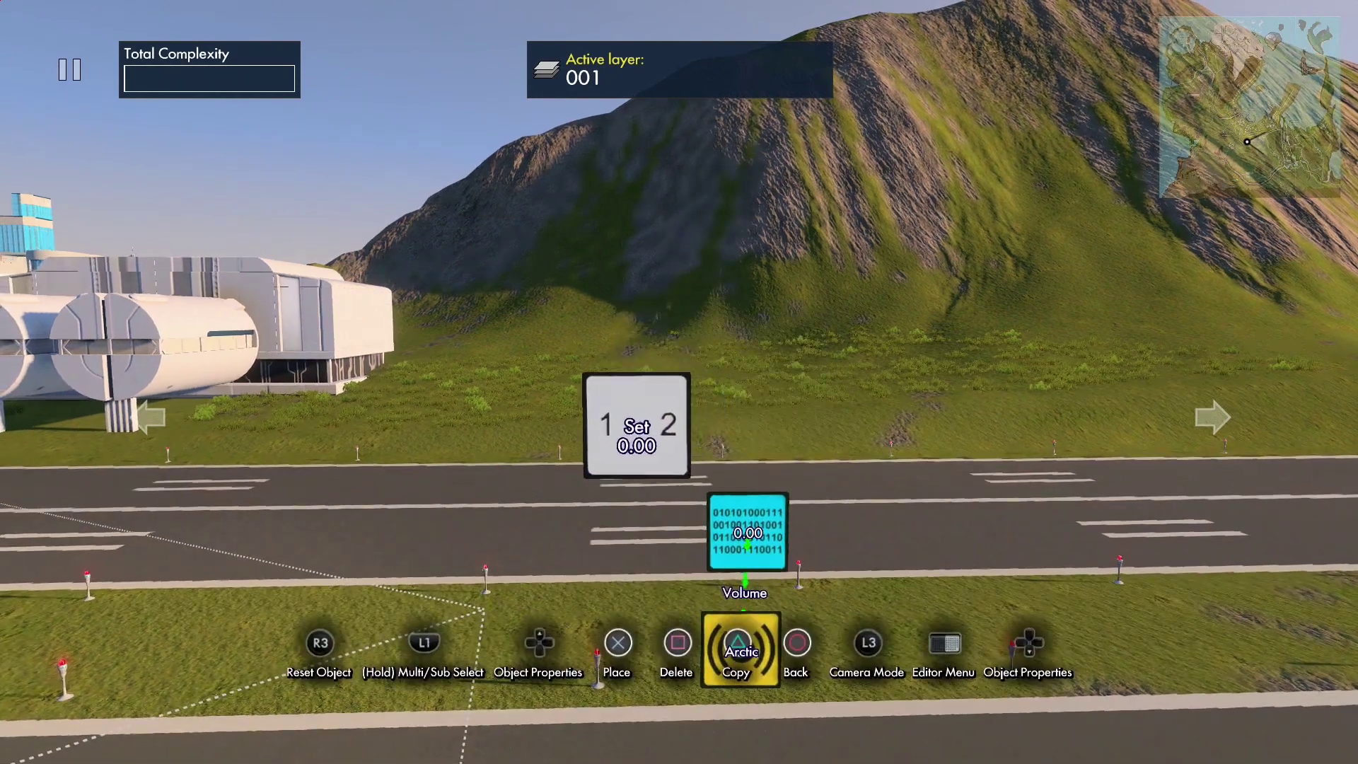
- Duplicate the Set value event, then copy the pair to form a row of four events
key(Left)
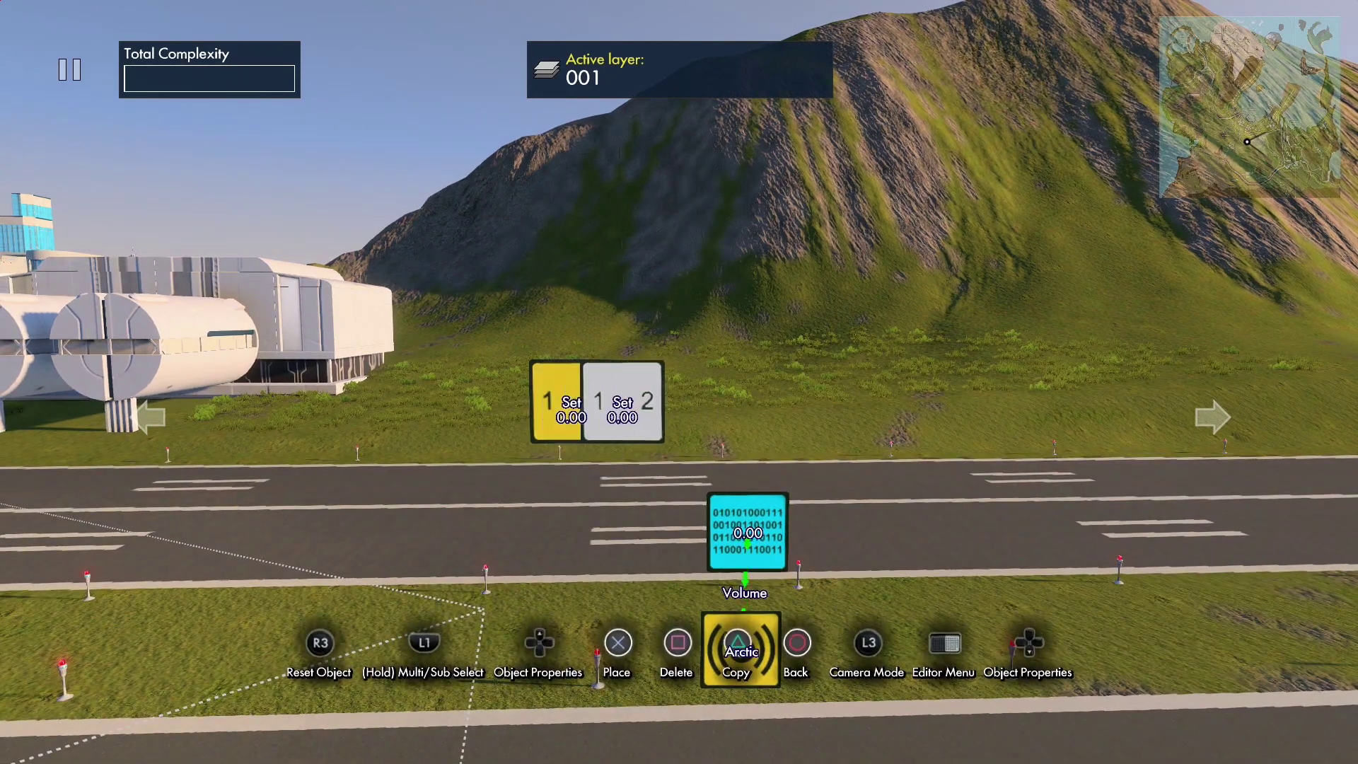
key(Return)
key(Return)
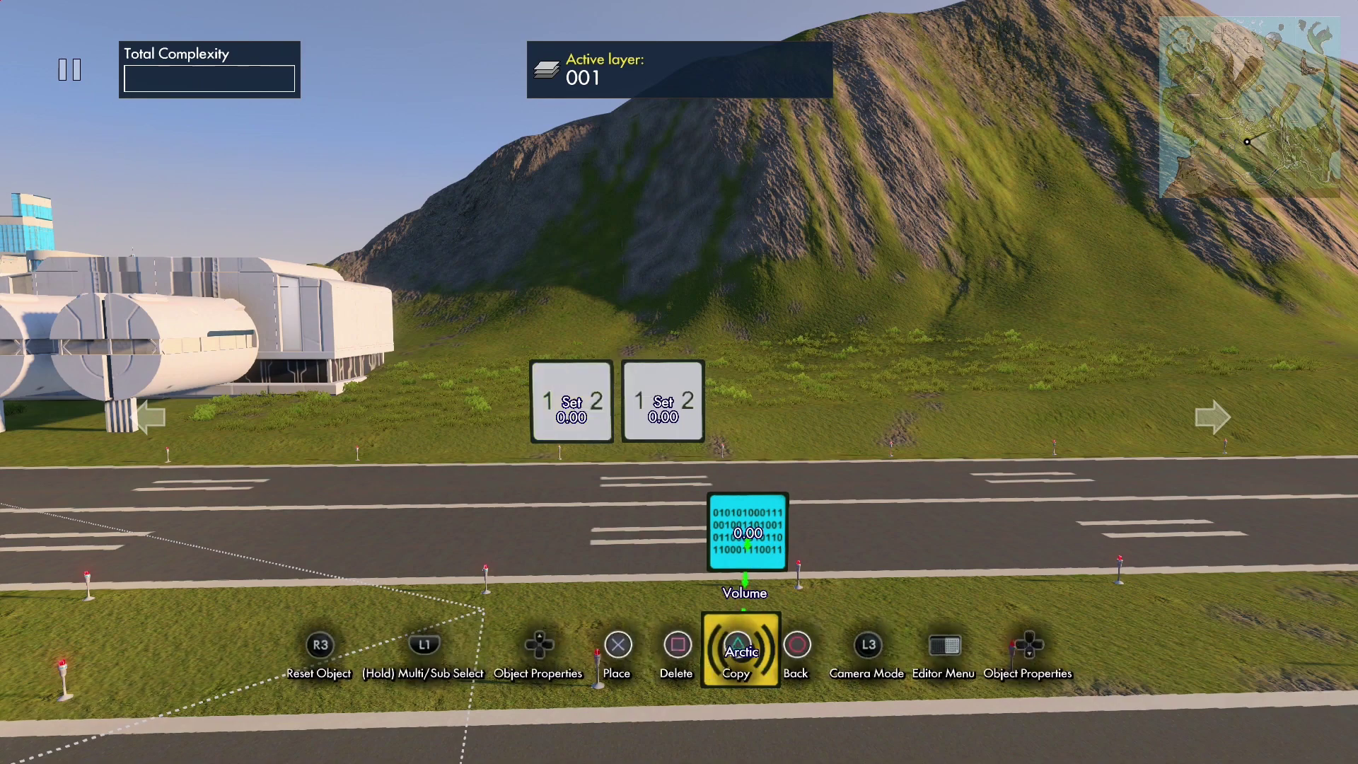
key(c)
key(Right)
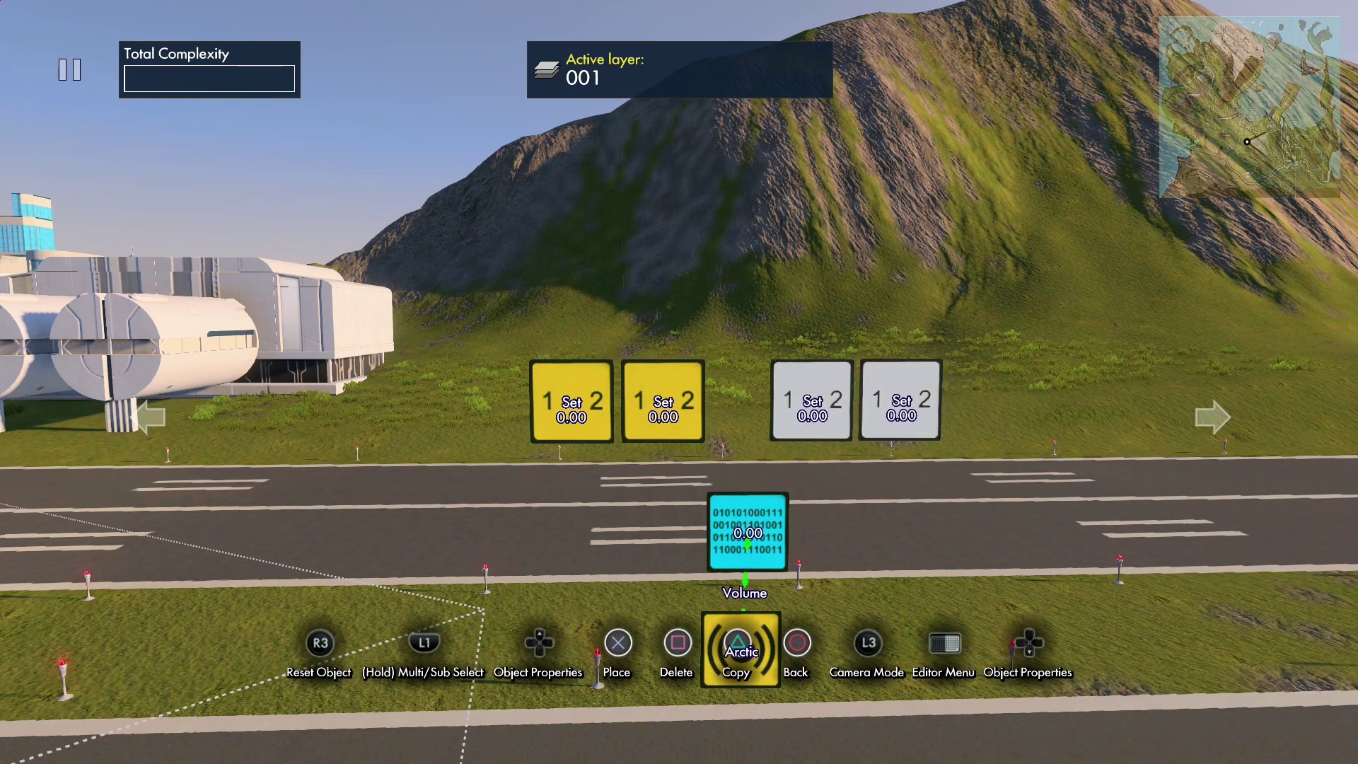
key(Return)
key(Up)
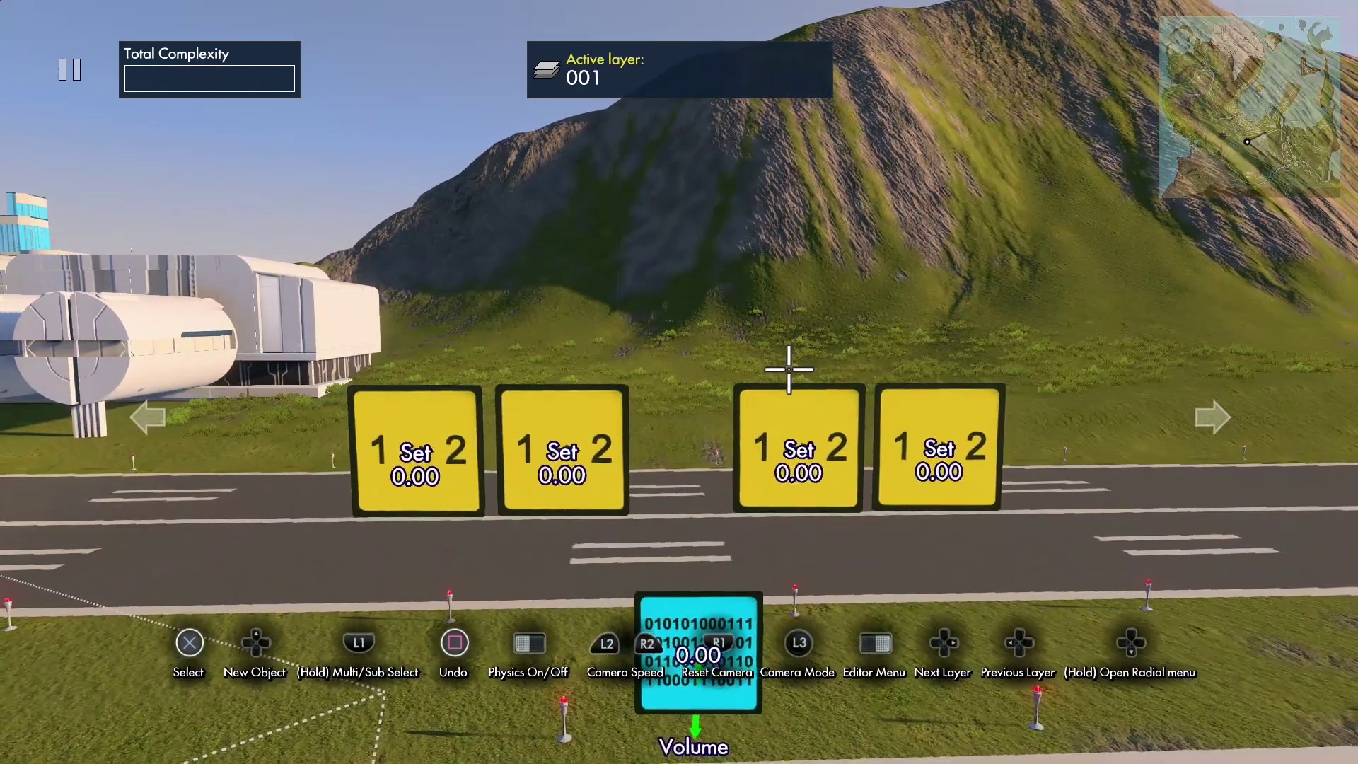
- Select all four Set value events and make the volume's variable data source their event target
ctrl+click(456, 445)
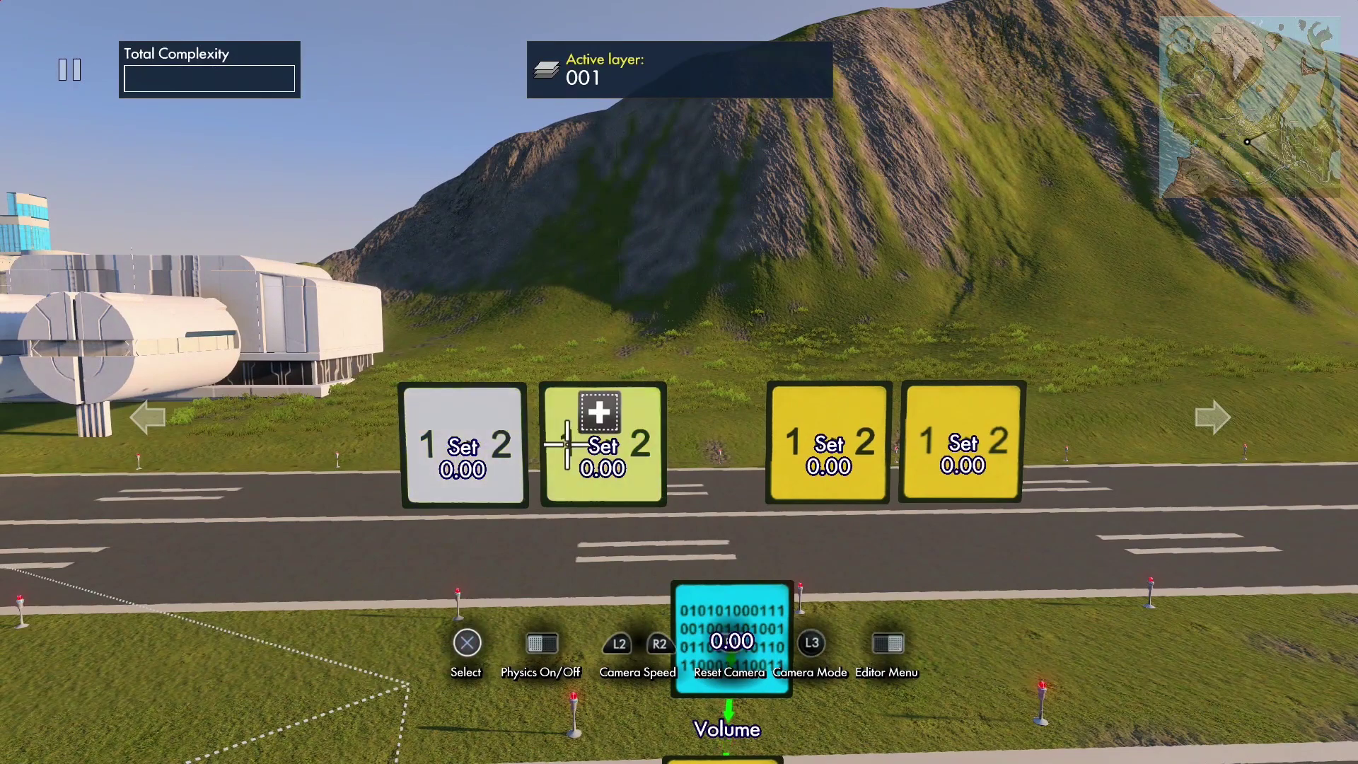
ctrl+click(911, 445)
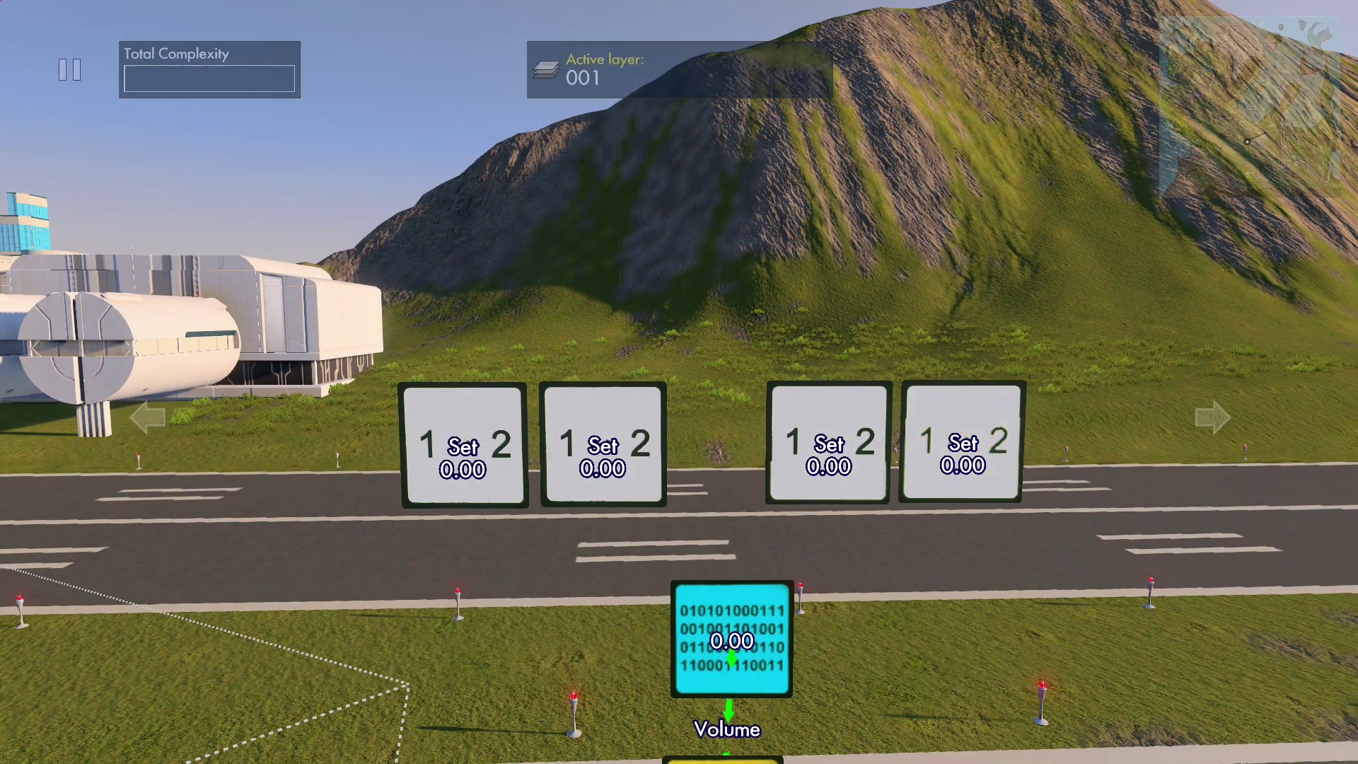
key(p)
key(Down)
key(Down)
key(Down)
key(Return)
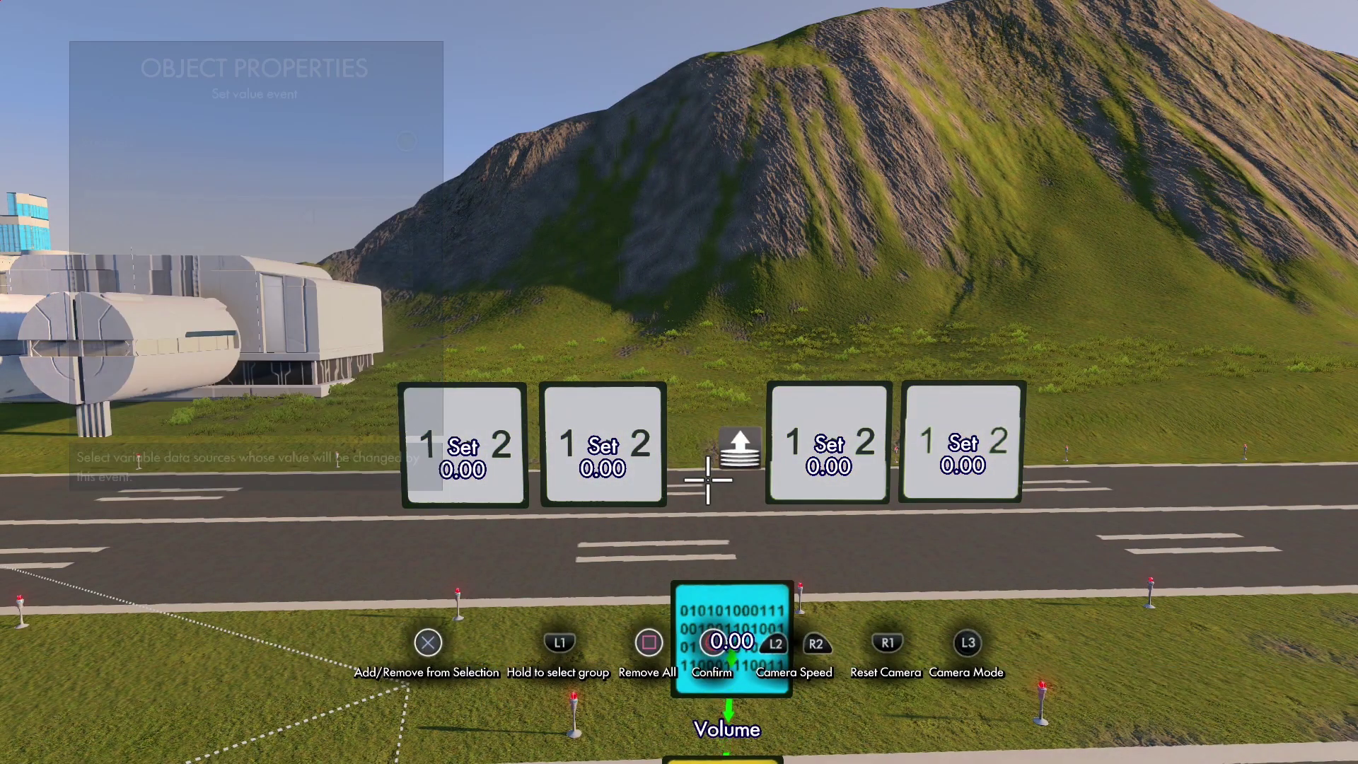
click(720, 616)
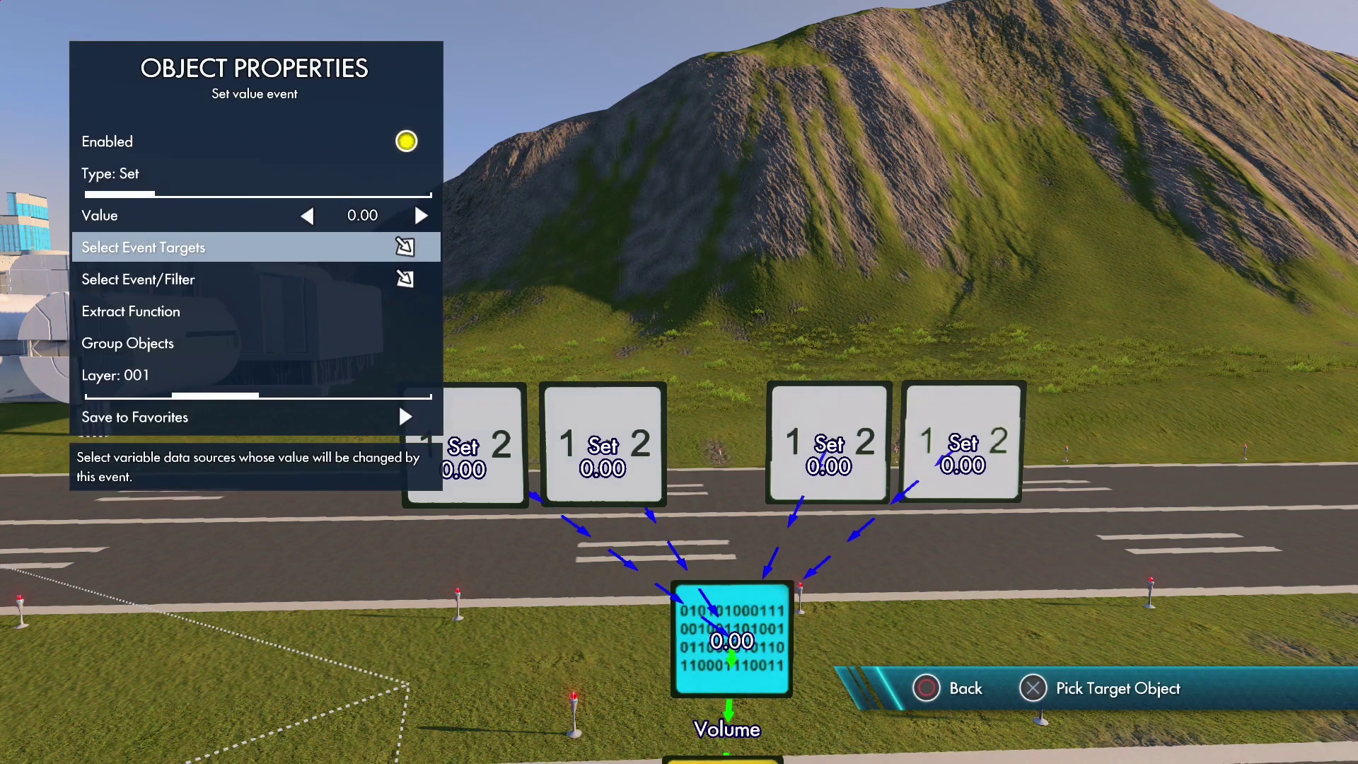
key(Escape)
key(Escape)
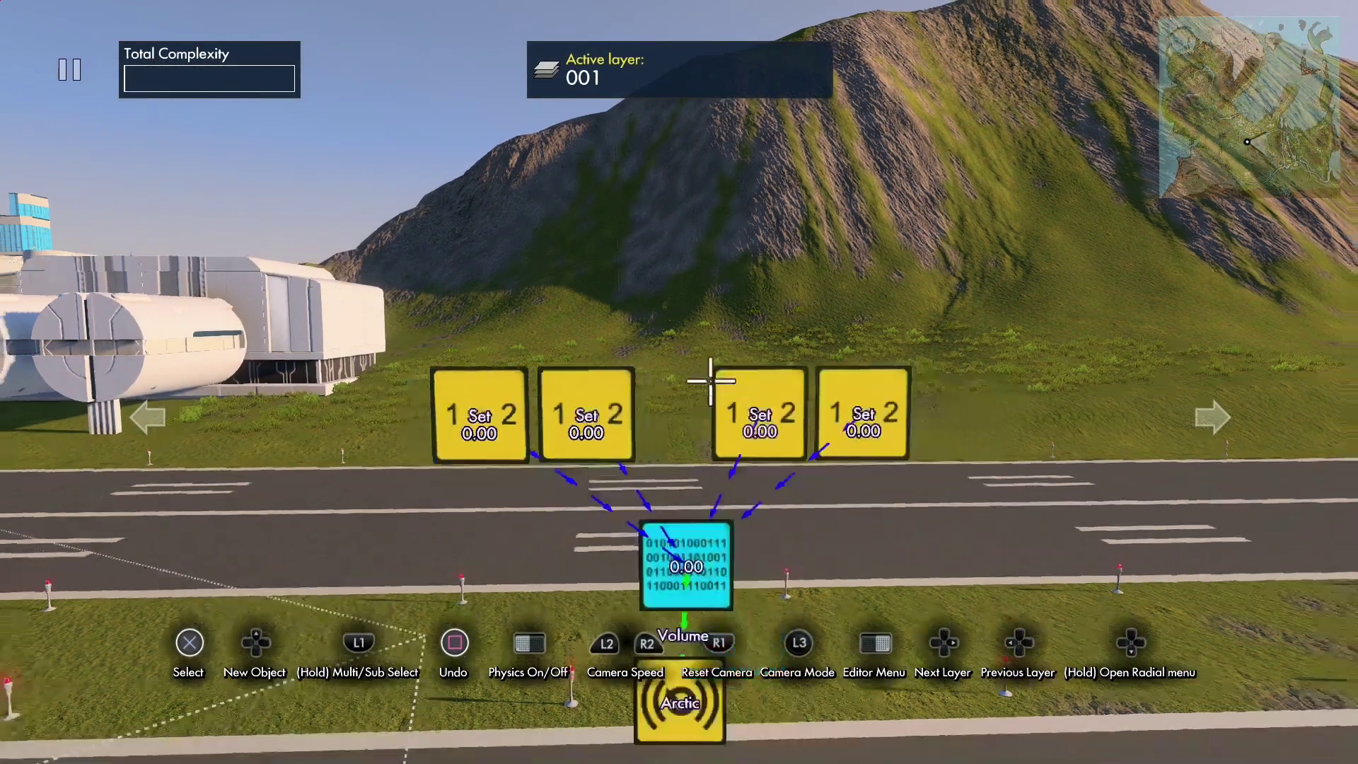
- Place another Variable data source above and apart from the row of Set value events
key(Up)
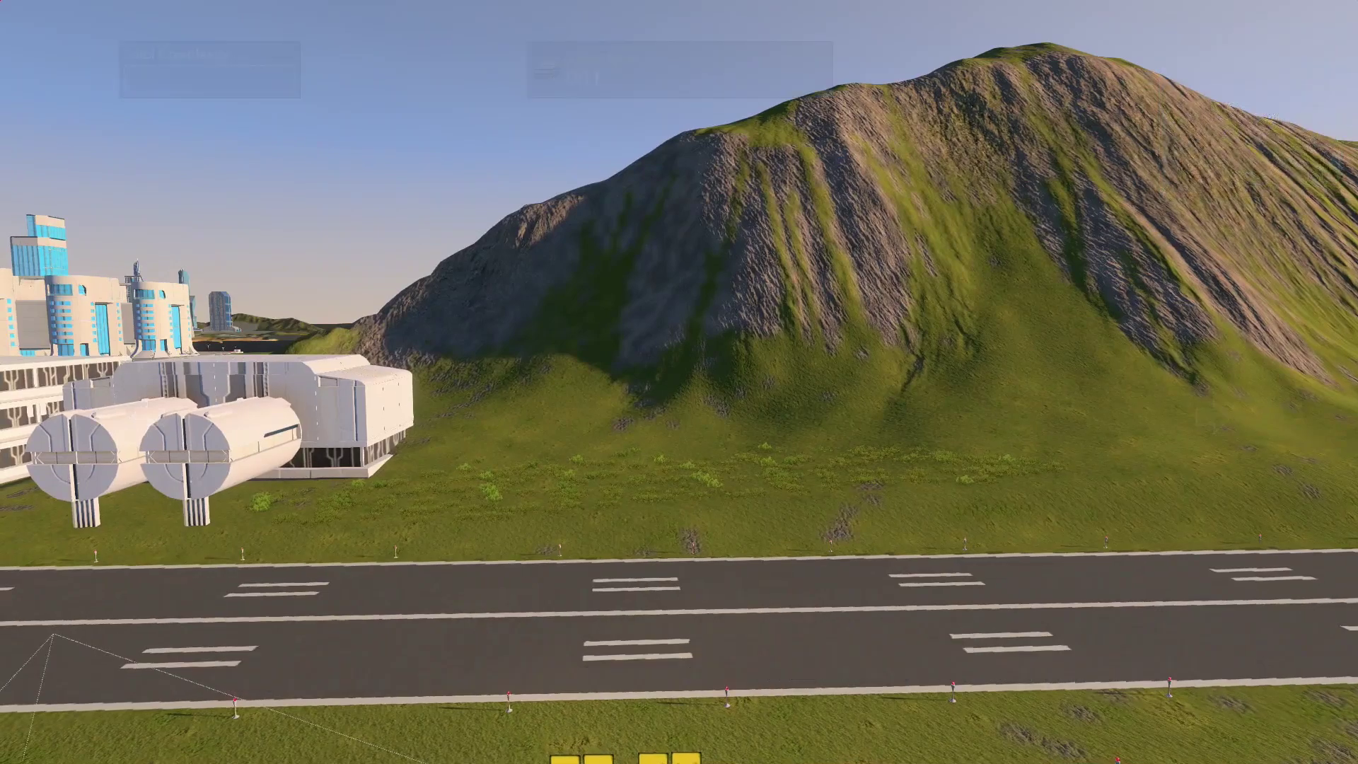
key(Right)
key(Right)
key(Right)
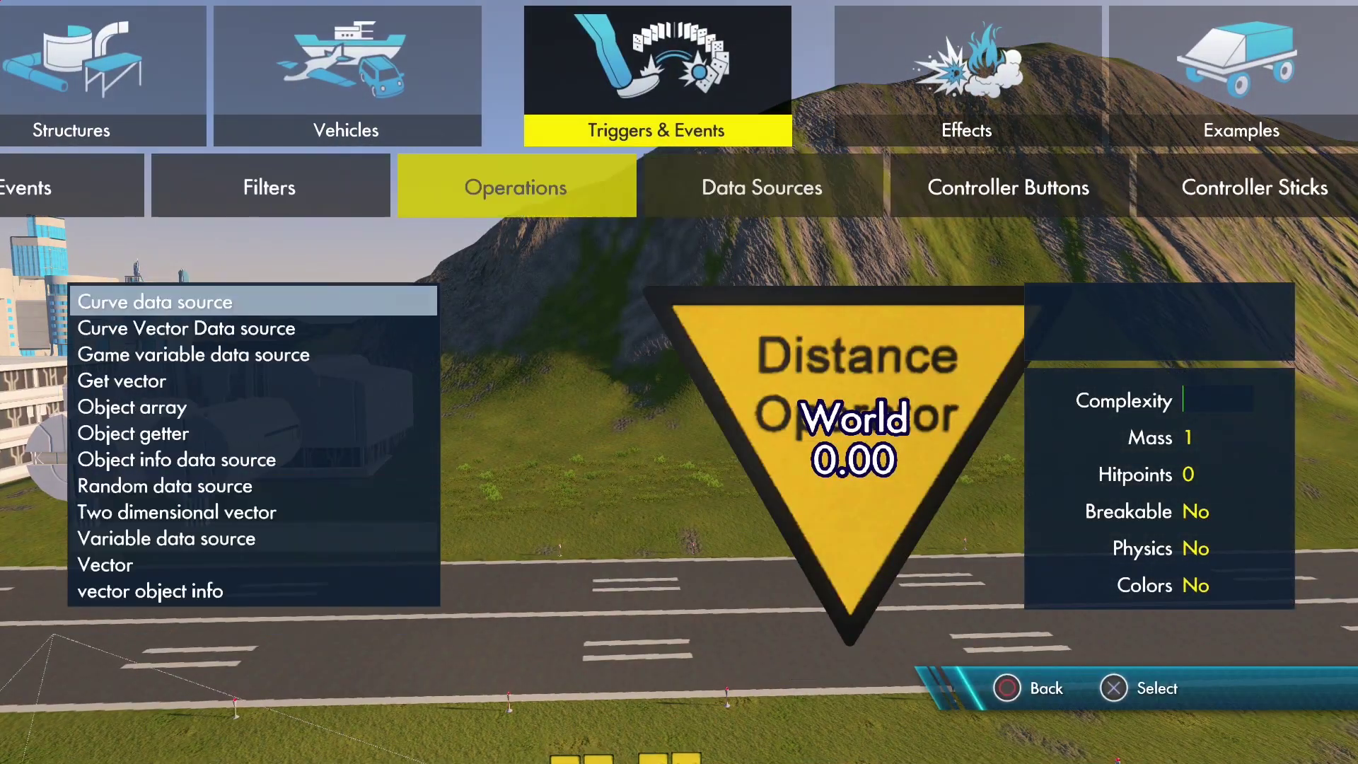
key(Return)
key(Return)
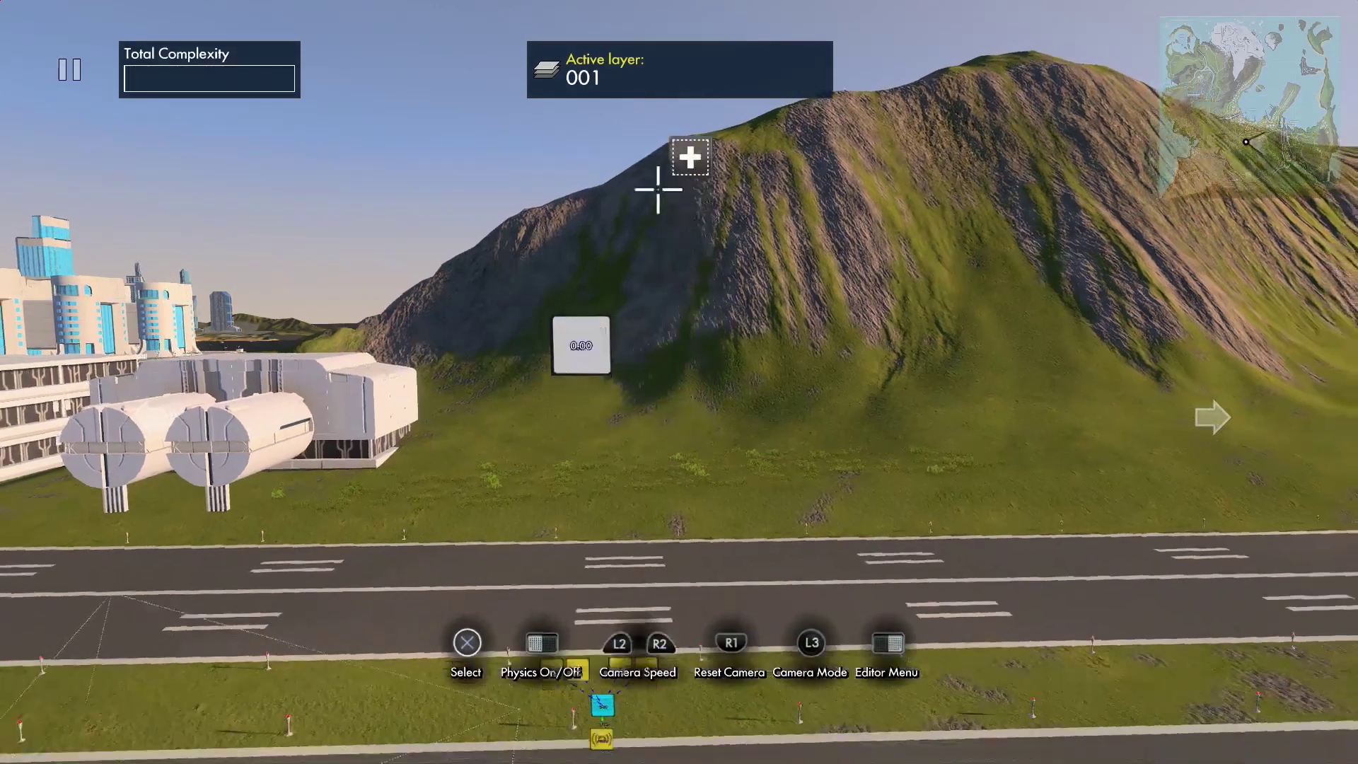
key(Return)
key(Return)
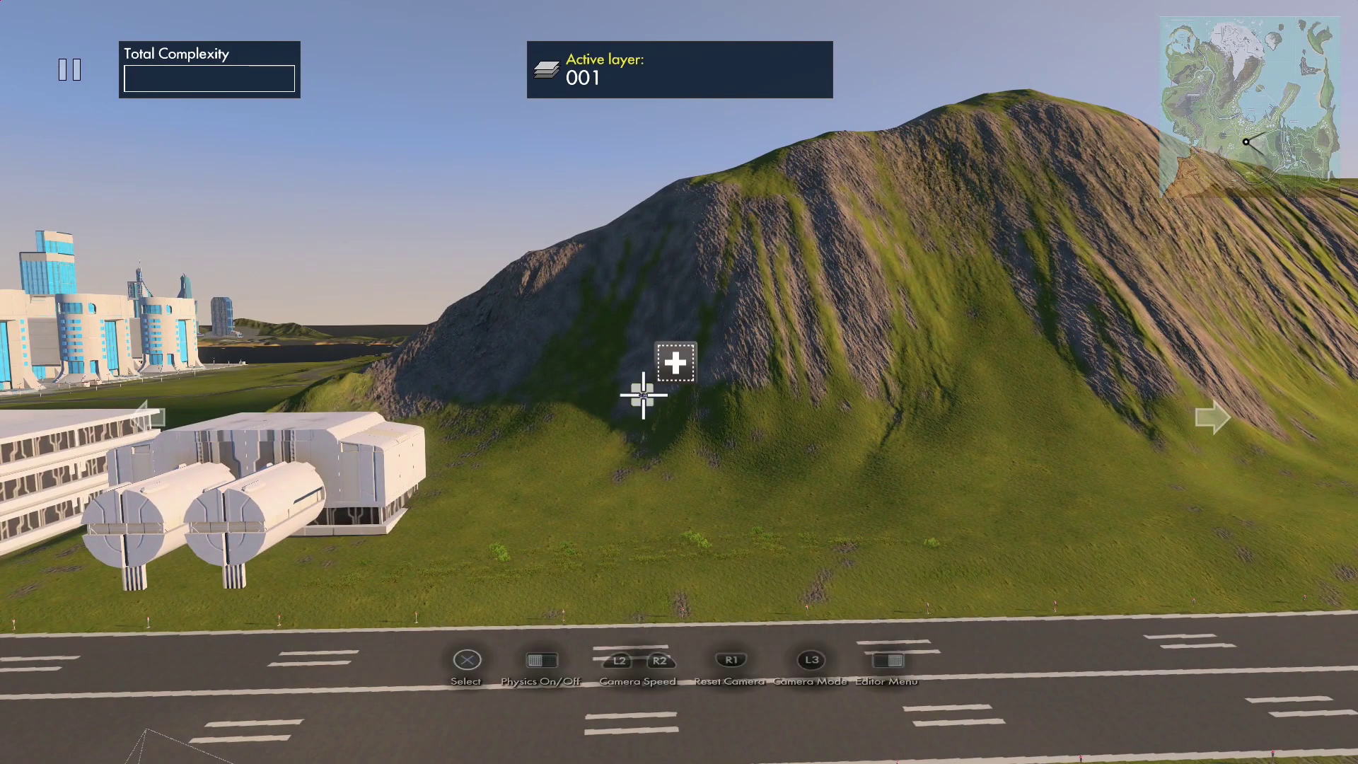
key(Down)
key(Up)
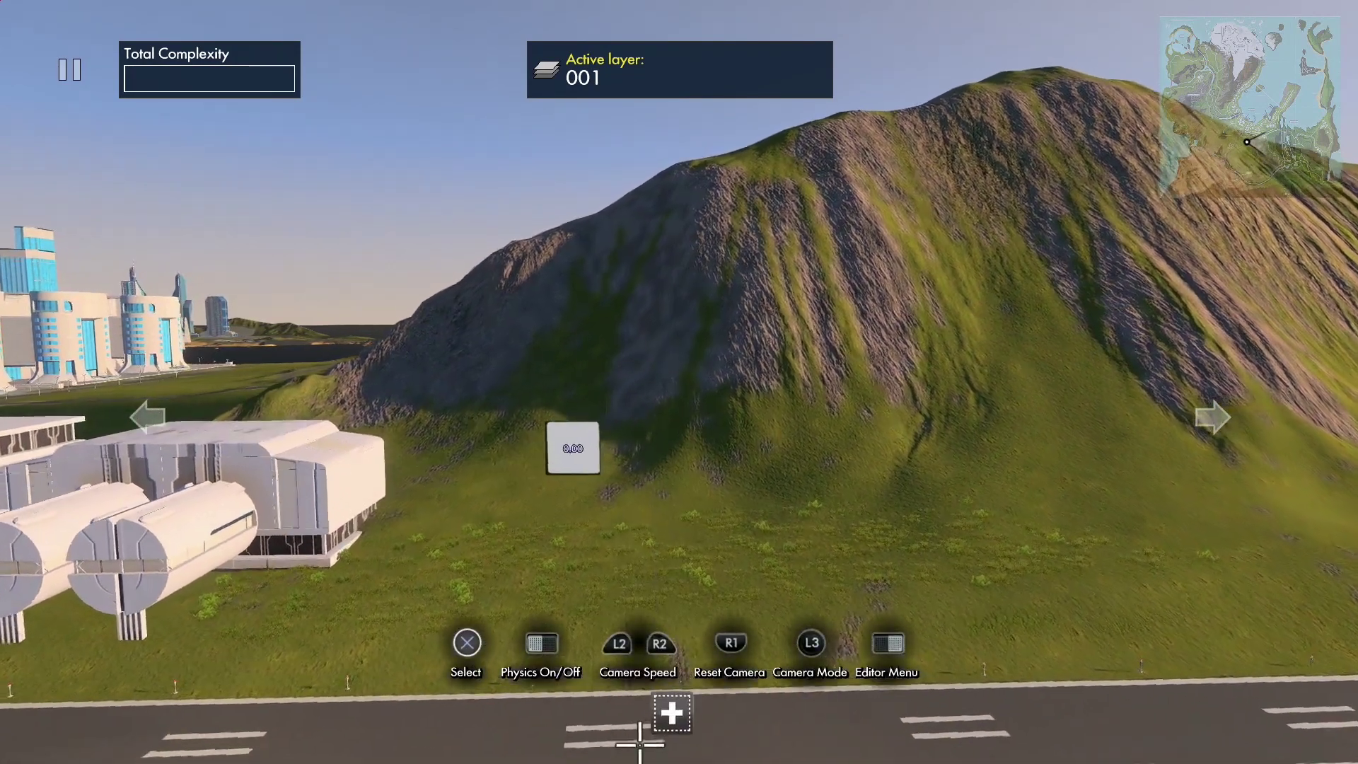
- Copy the new variable data source and place the duplicate to its right
key(Return)
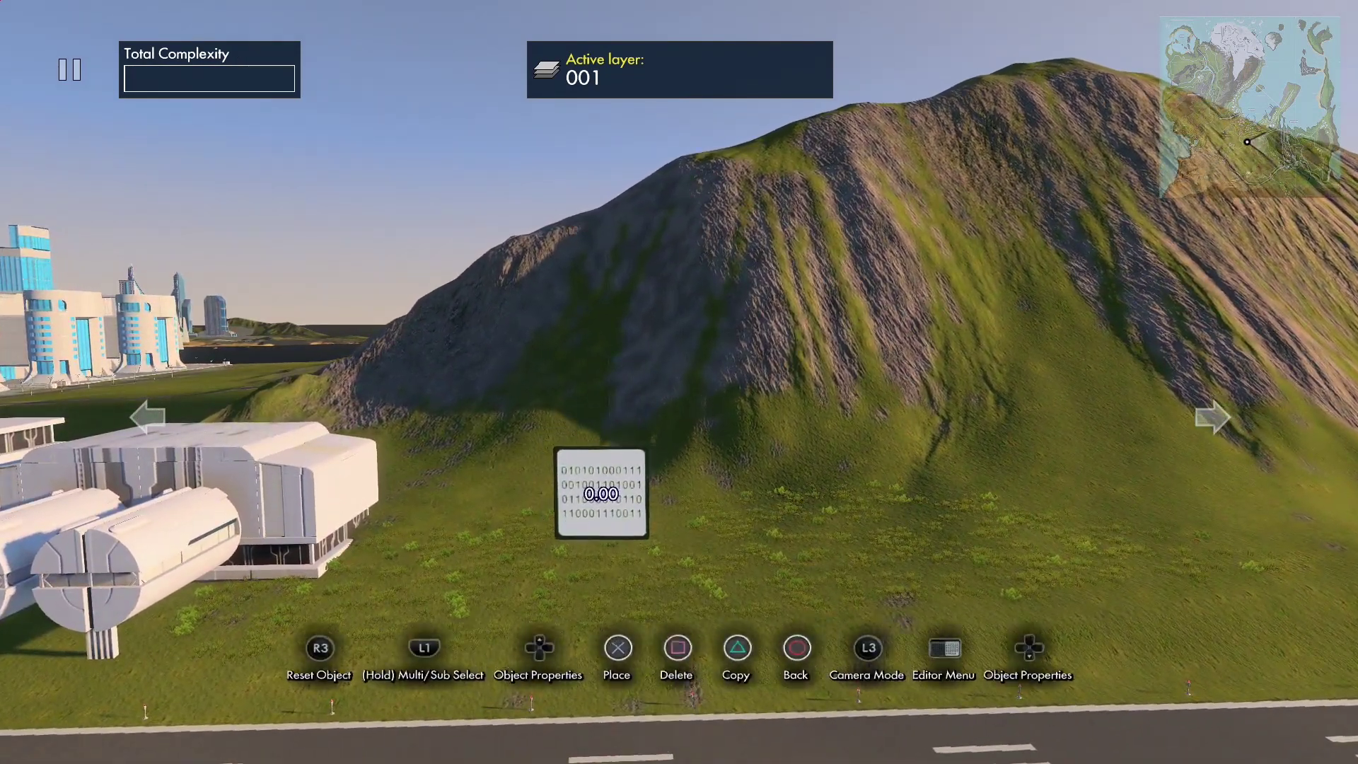
key(Return)
key(Return)
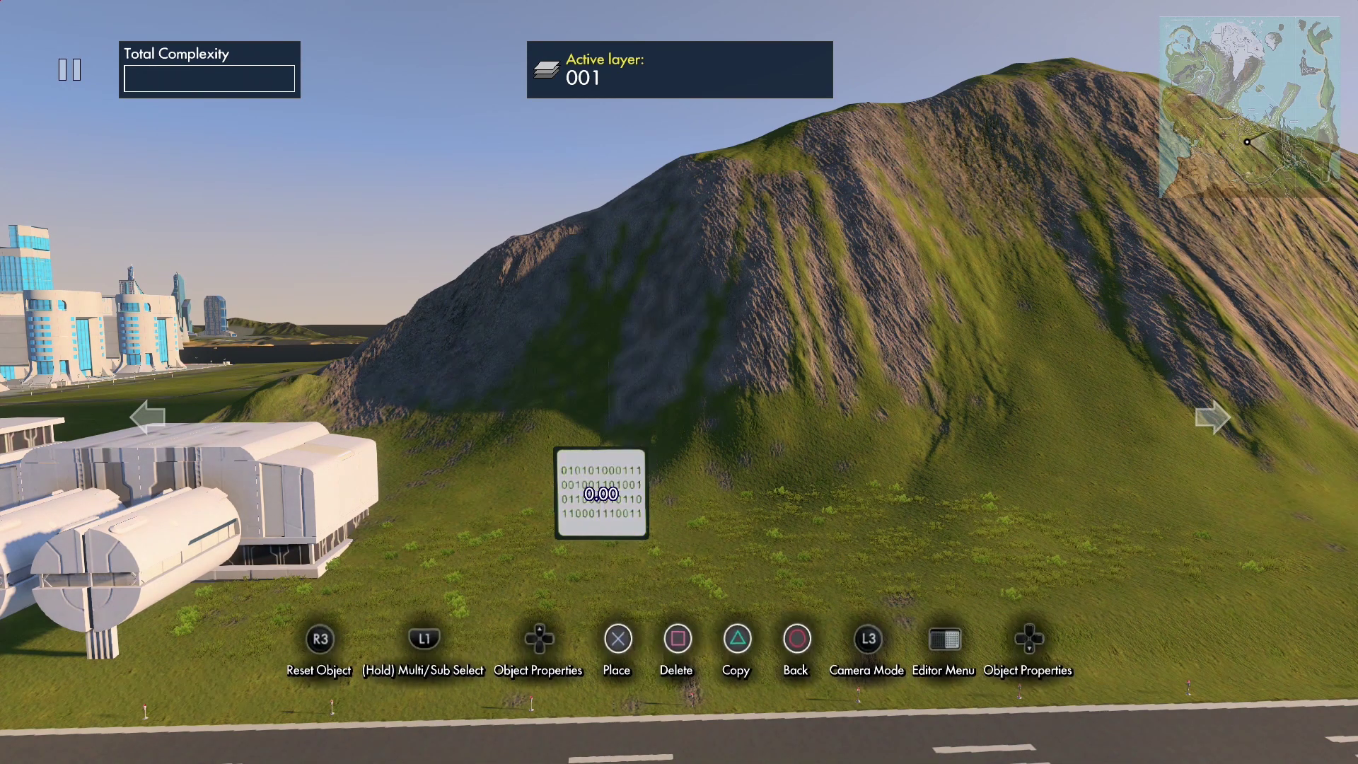
key(Right)
key(Return)
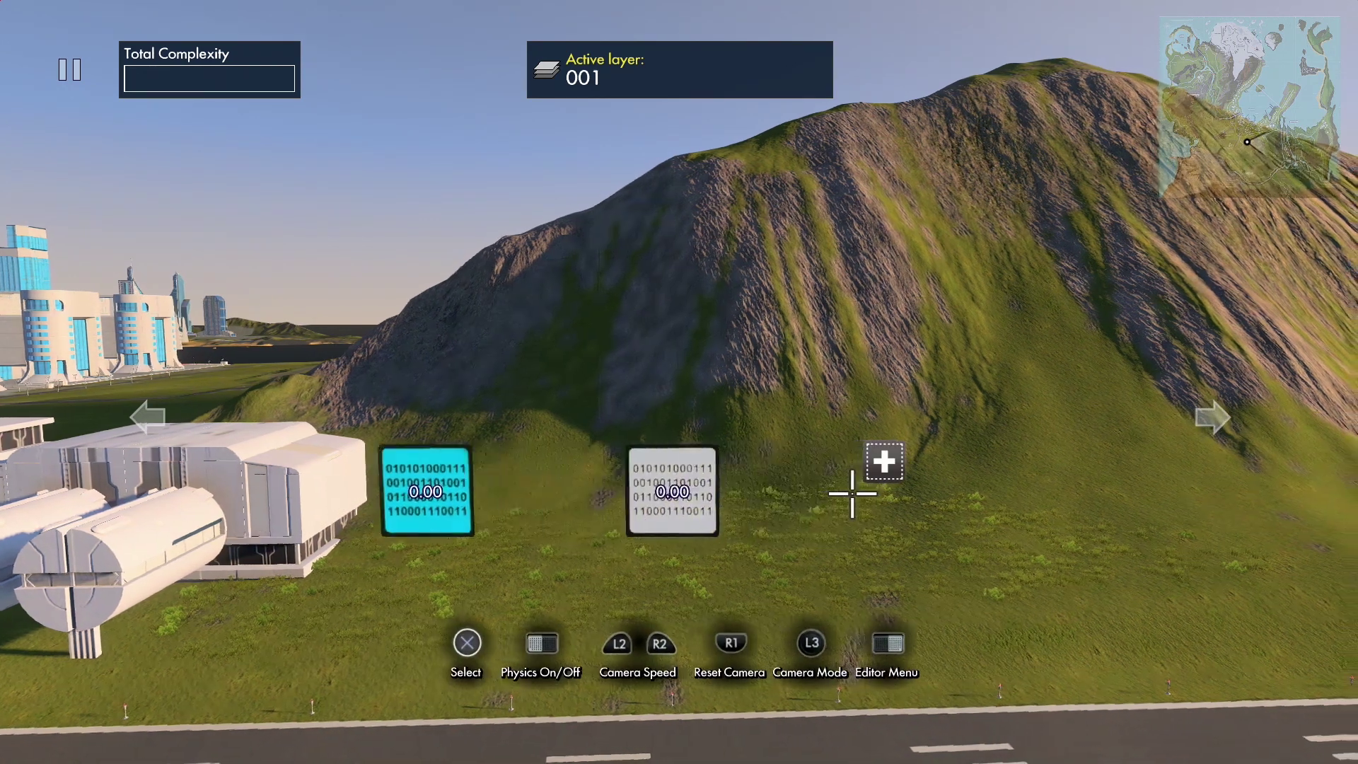
- Set the starting value of the second variable data source in the upper row to 100
key(Return)
key(Up)
key(Right)
key(Right)
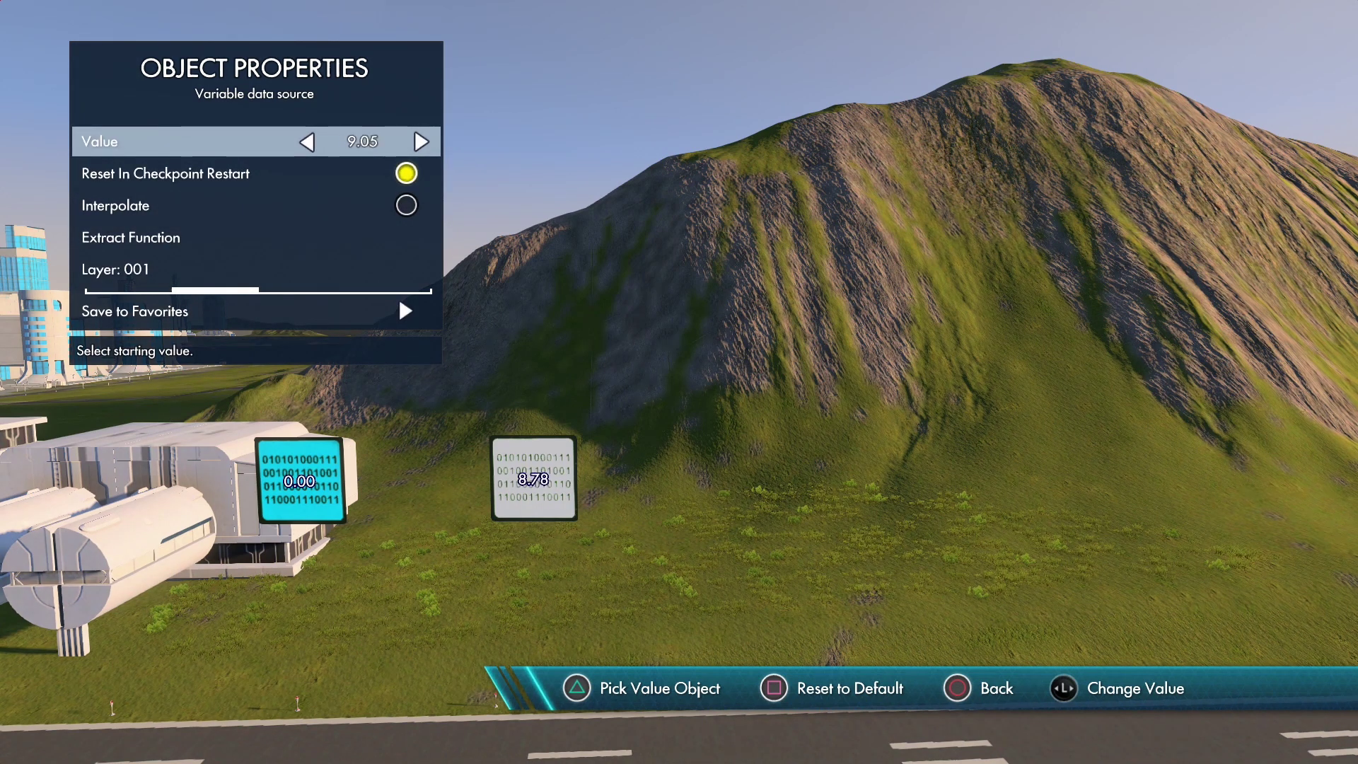
key(Right)
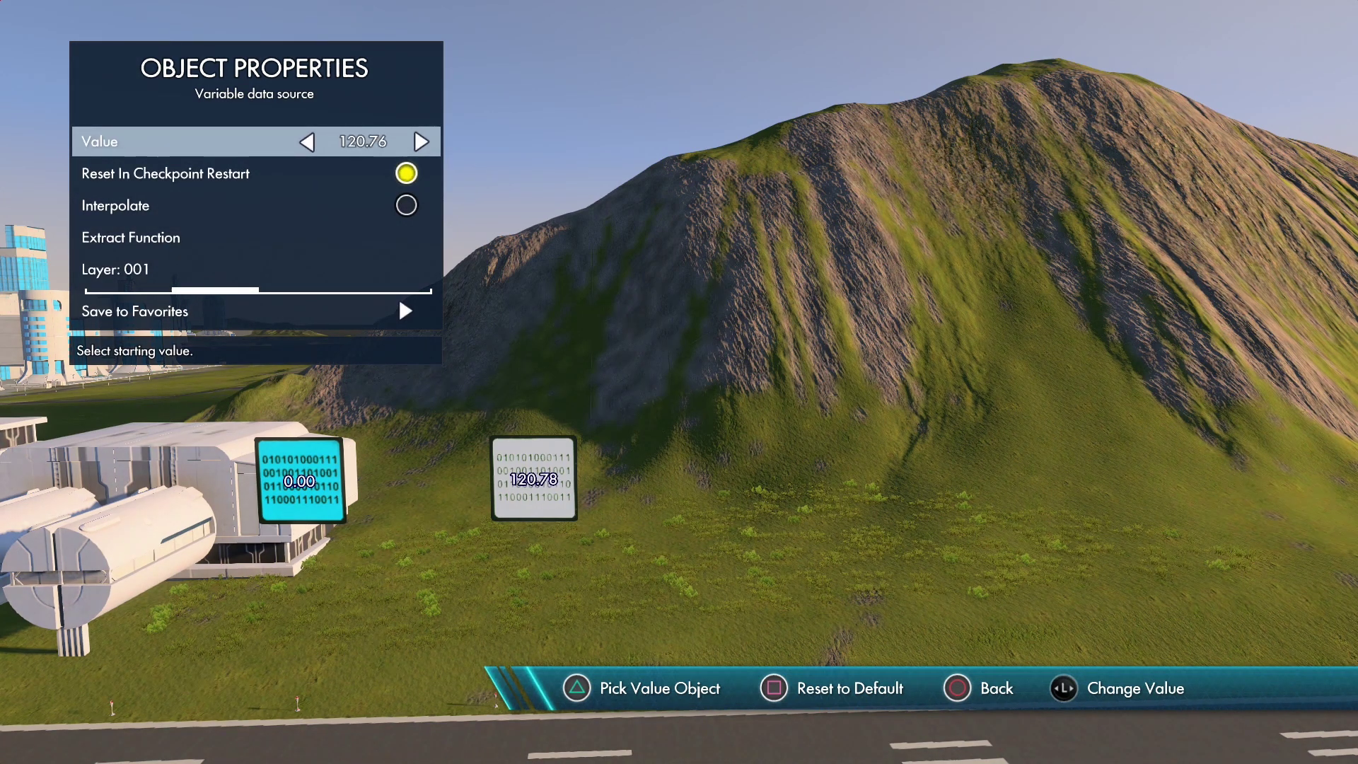
key(Left)
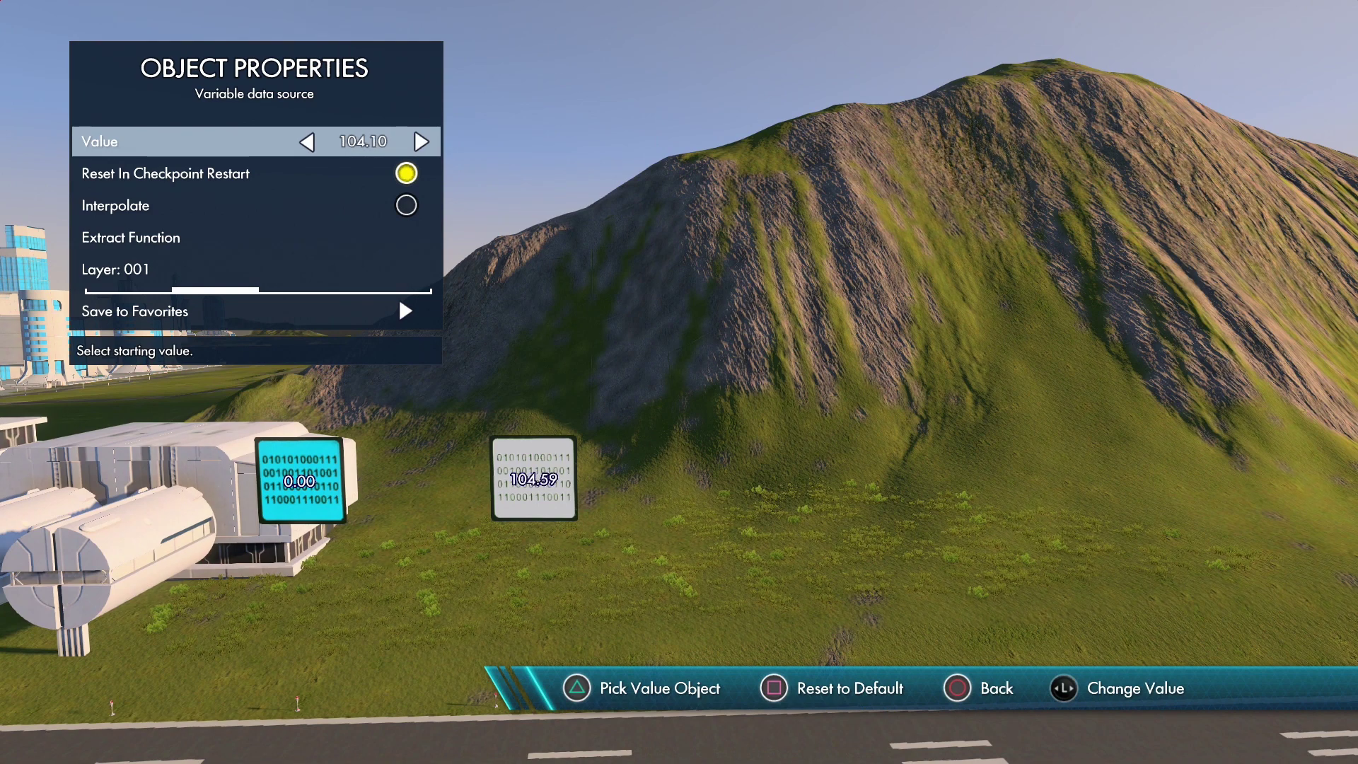
key(Left)
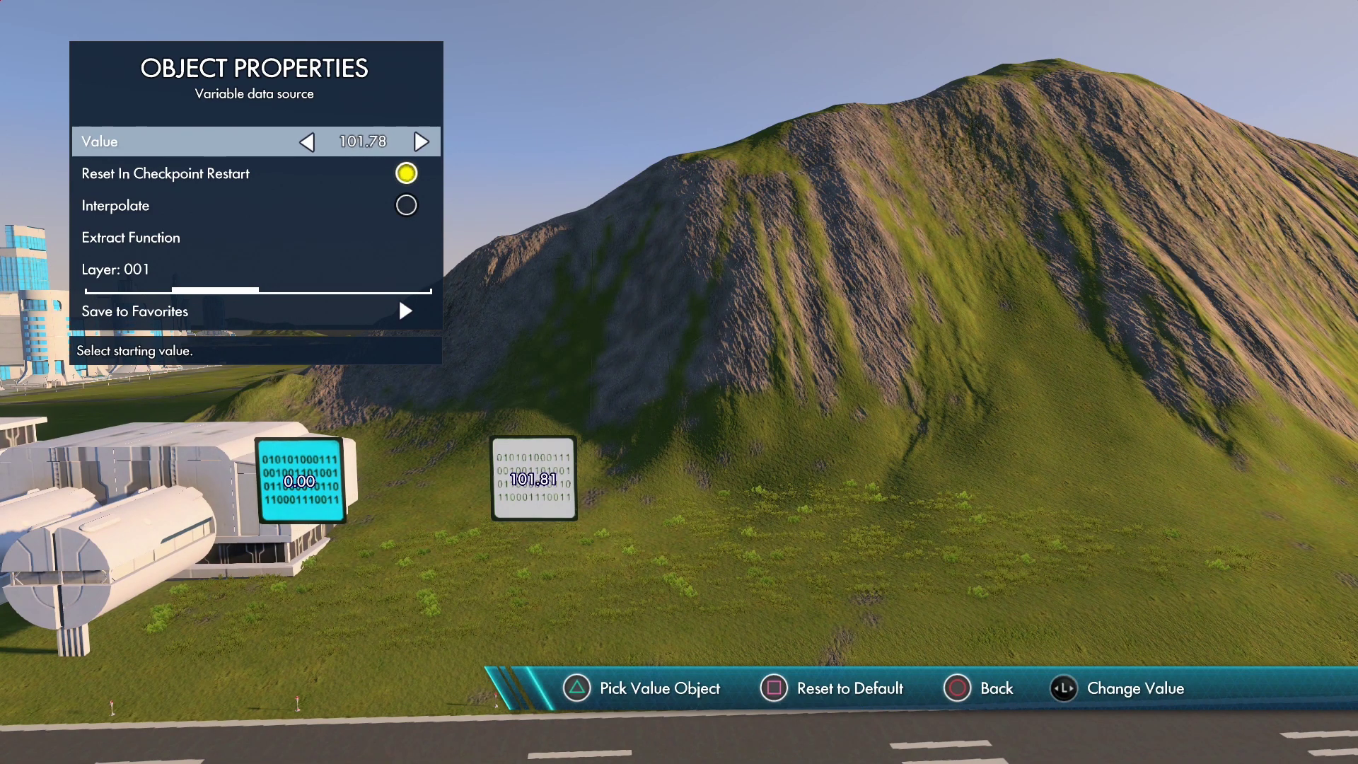
key(Left)
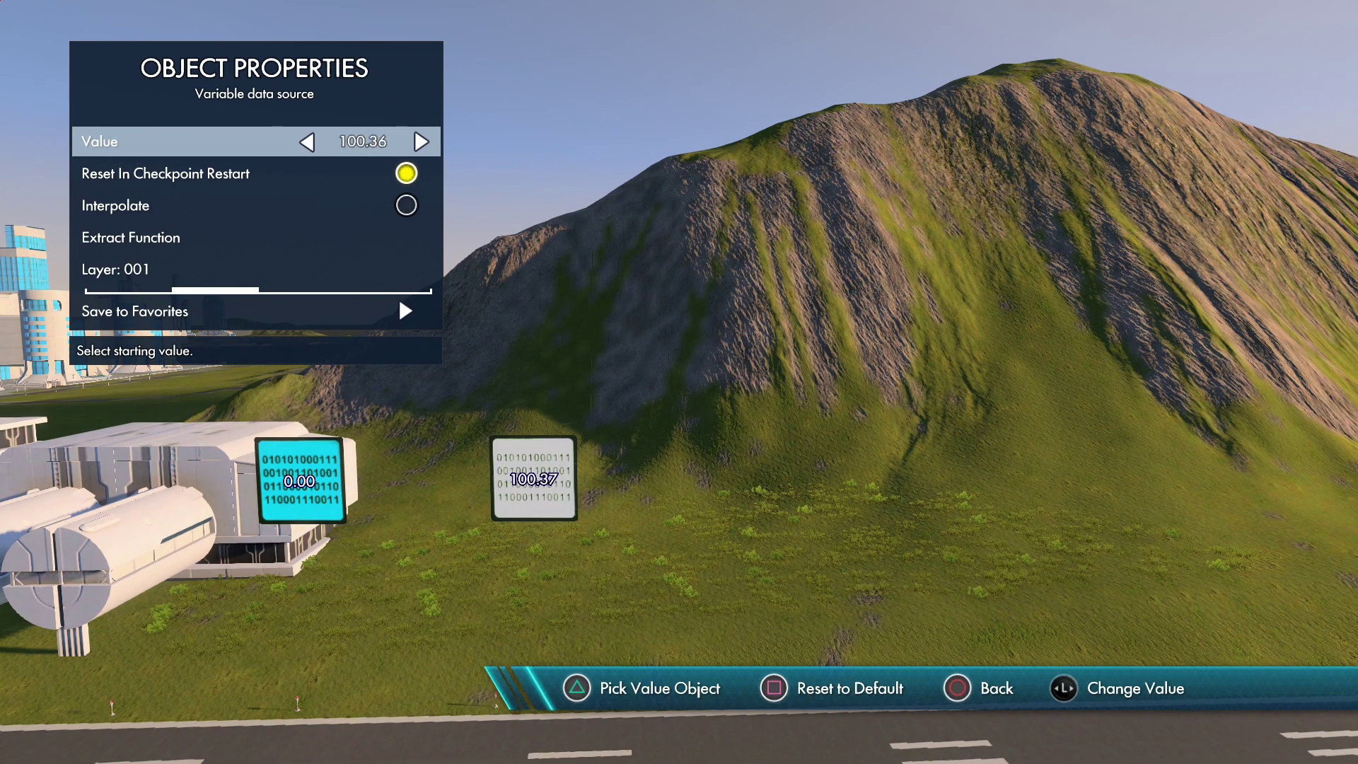
key(Left)
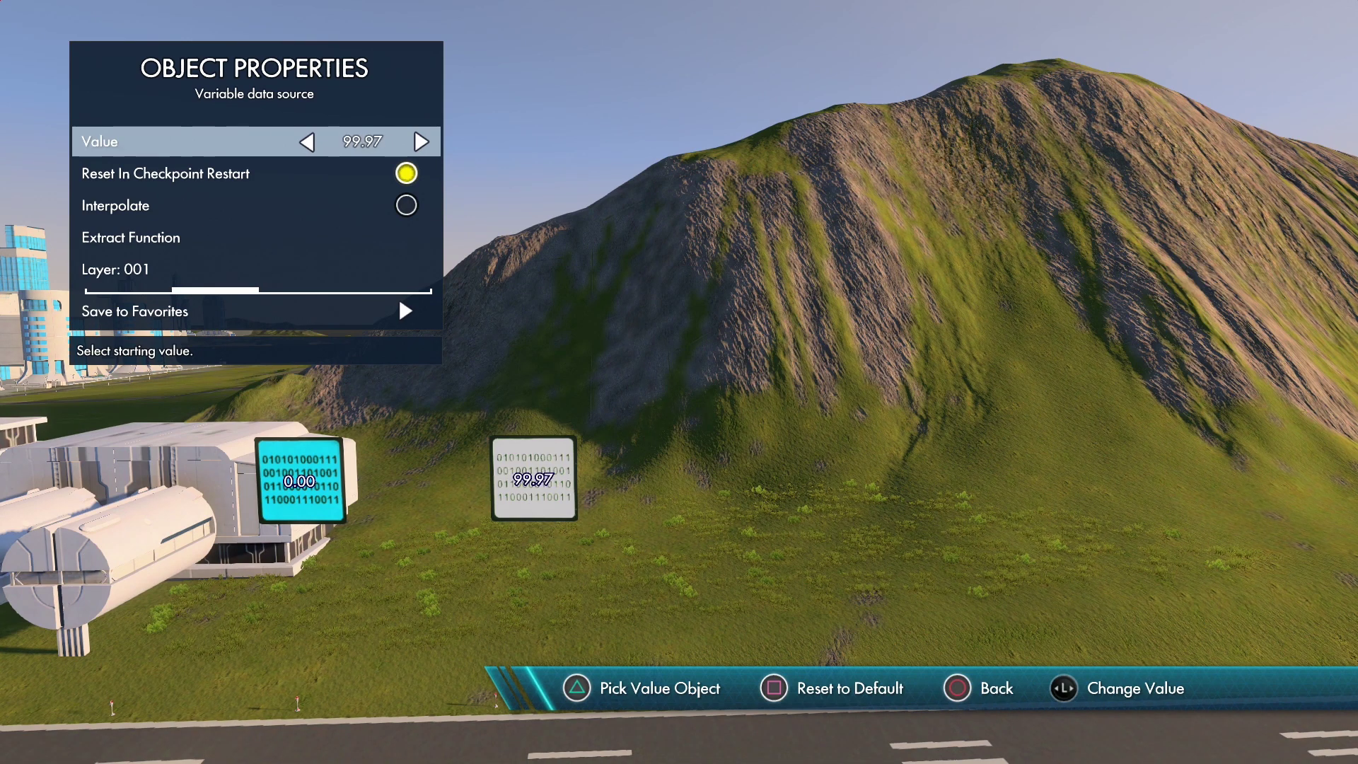
key(Escape)
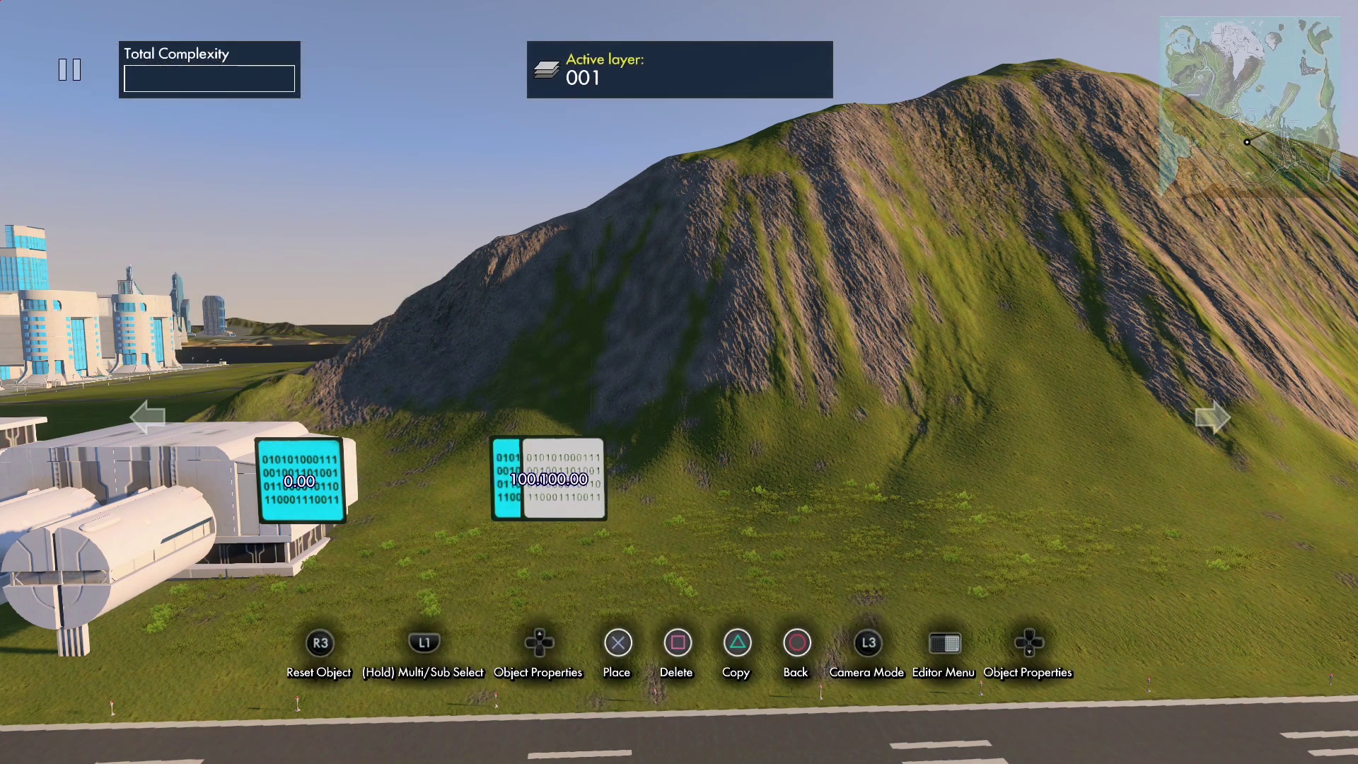
- Add a copy of the 100 data source to its right and set the copy's value to 1.00
key(Up)
key(Delete)
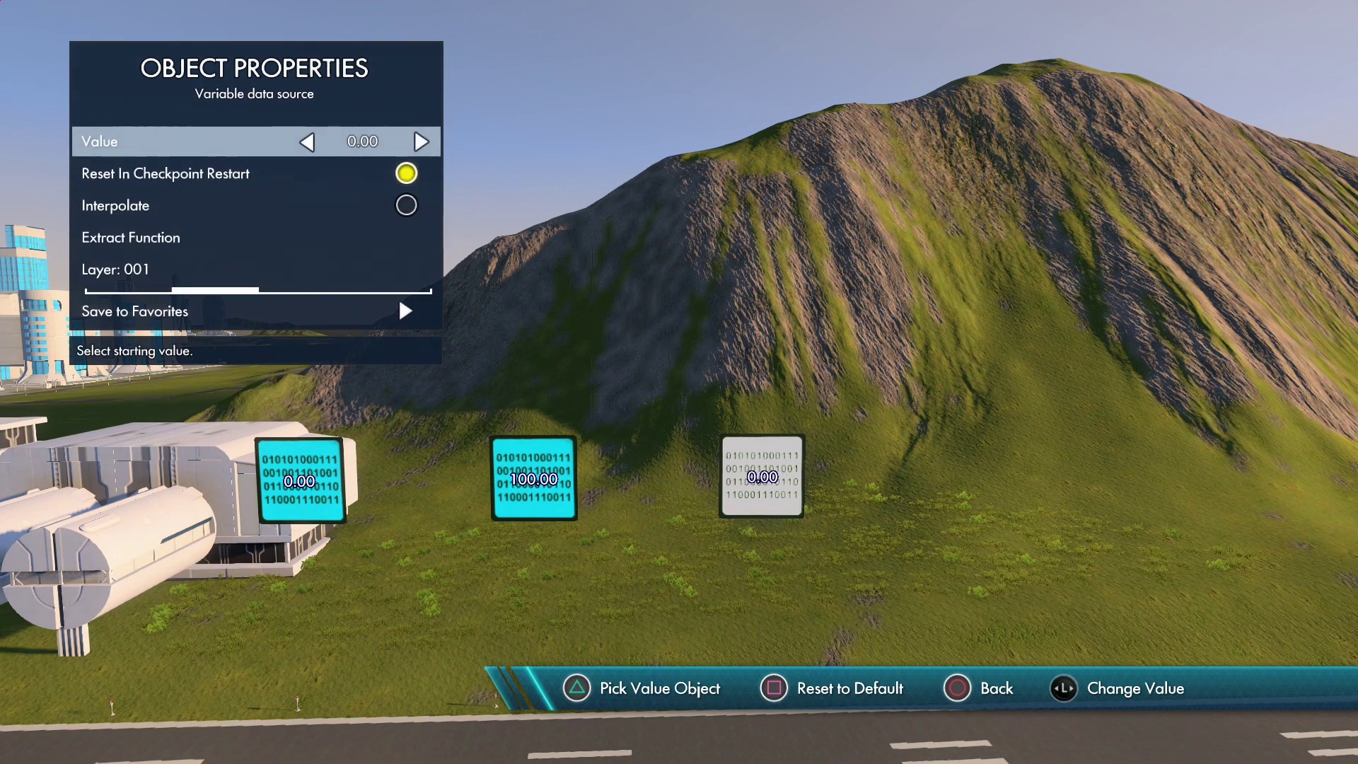
key(Right)
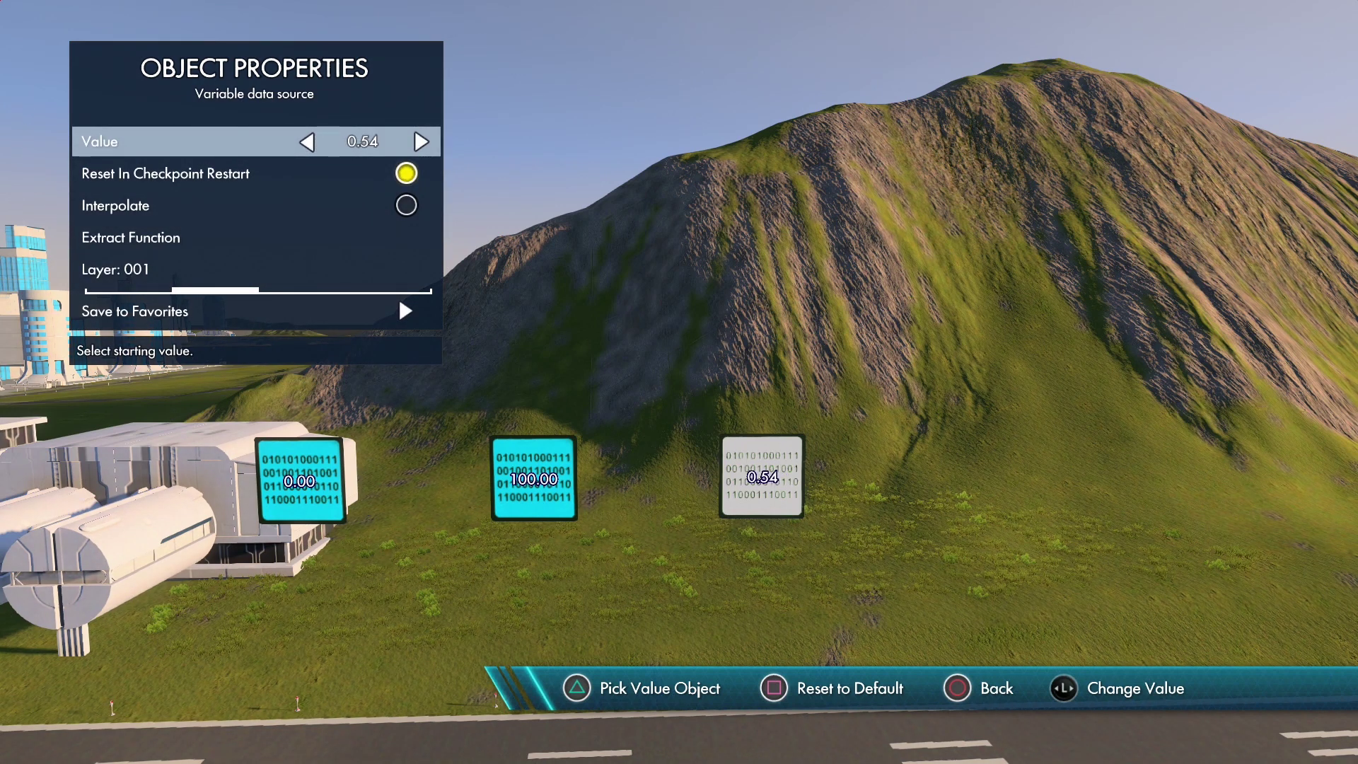
key(Right)
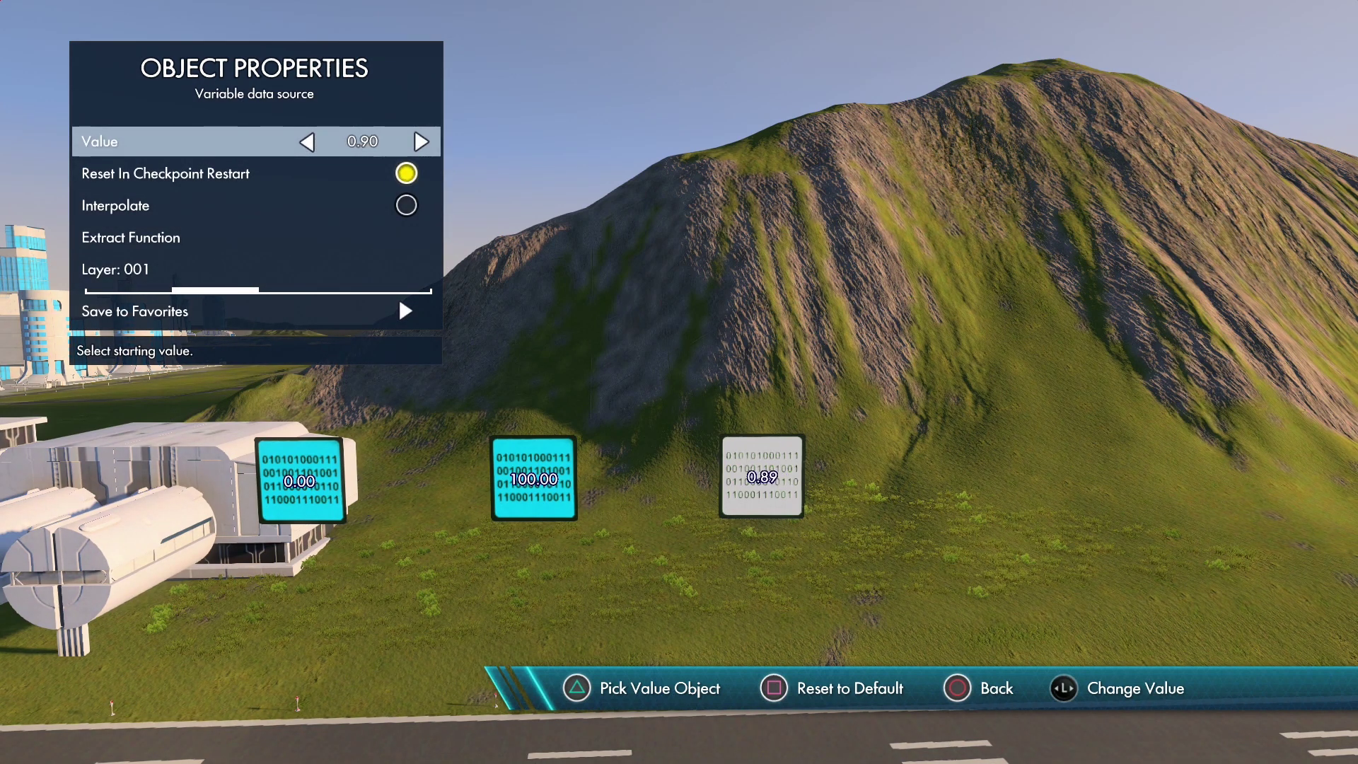
key(Right)
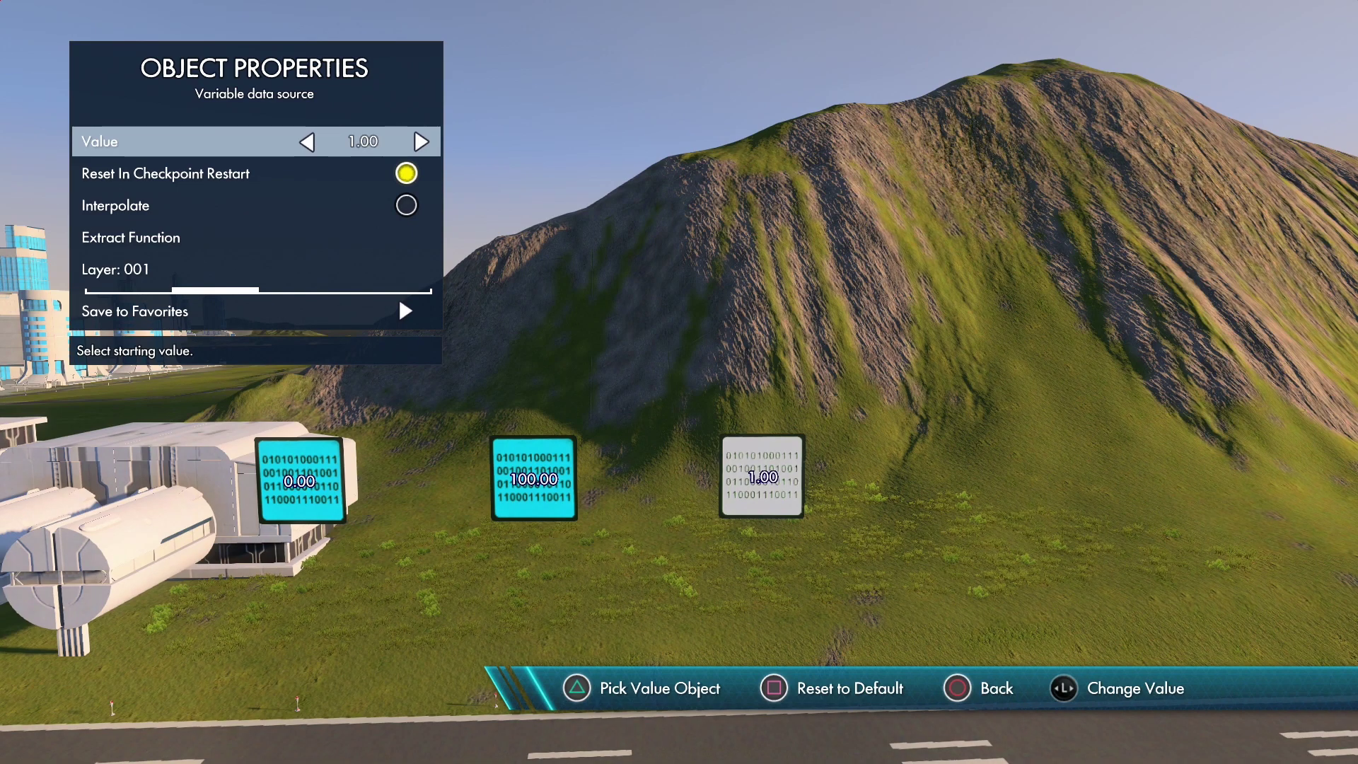
key(Escape)
- Link the value of the leftmost Set value event to the 100.00 variable data source
scroll(754, 467, down, 5)
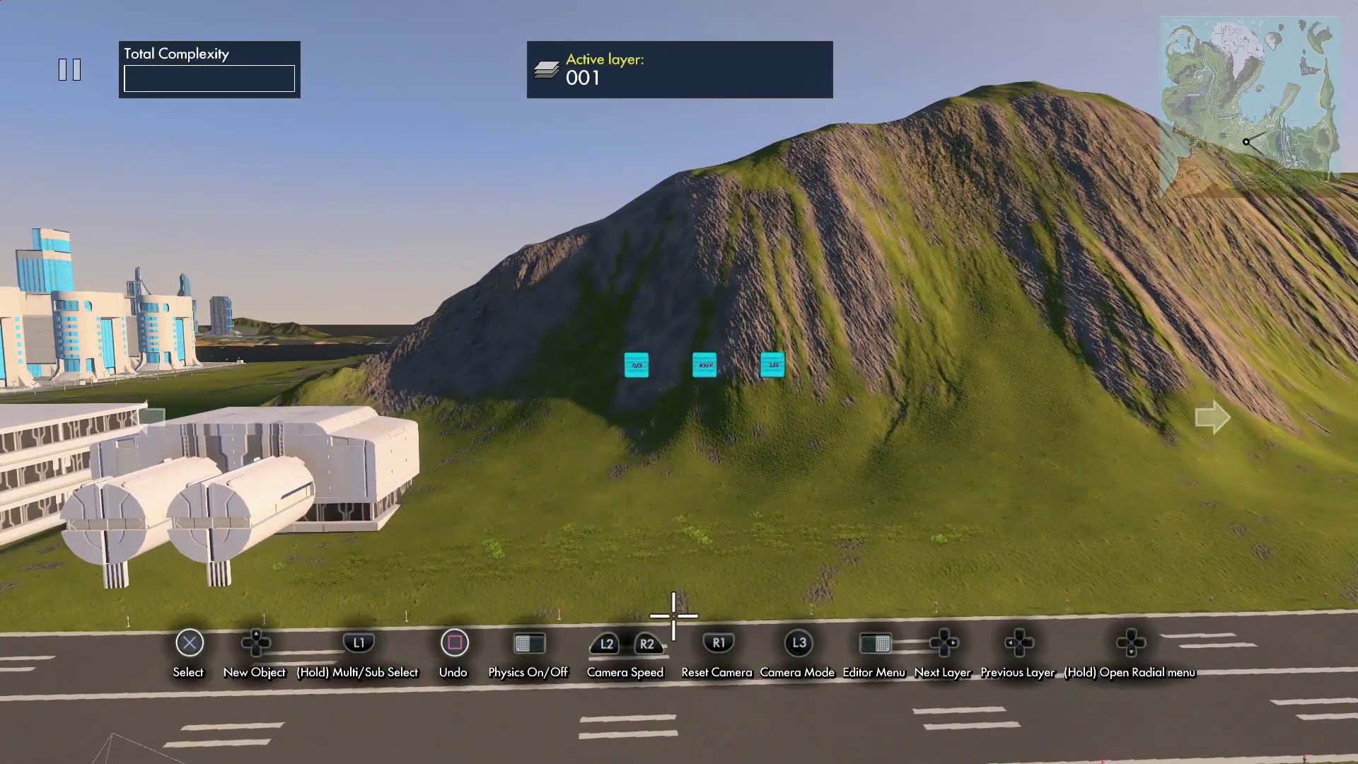
scroll(673, 743, up, 5)
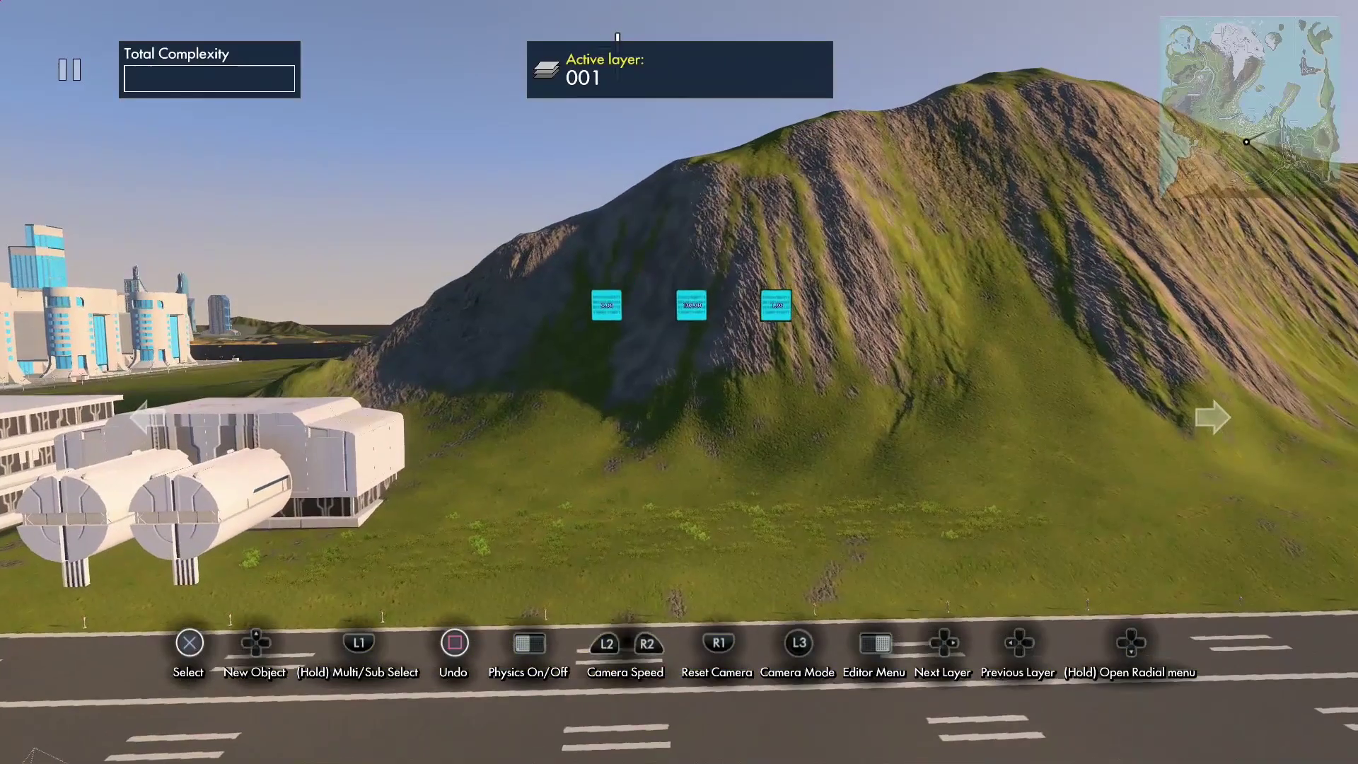
key(ctrl)
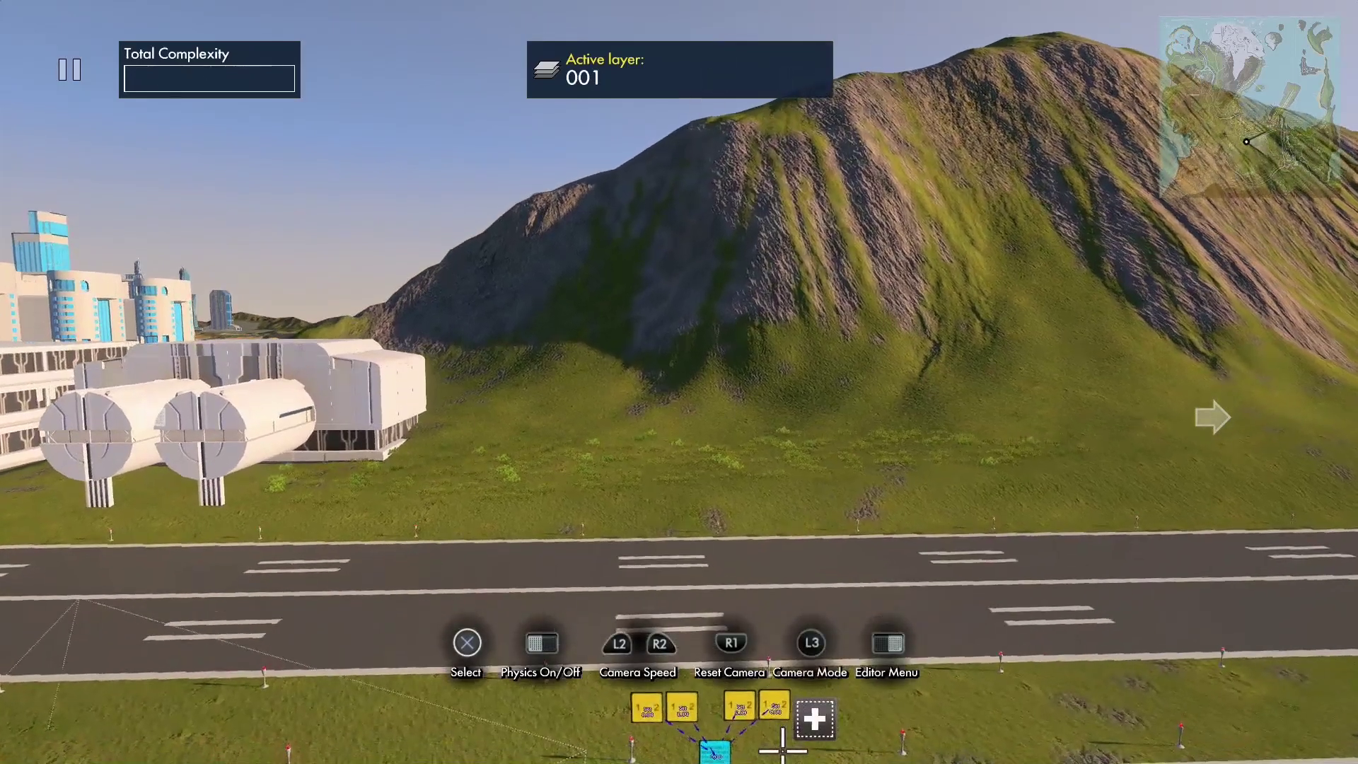
click(783, 740)
click(845, 316)
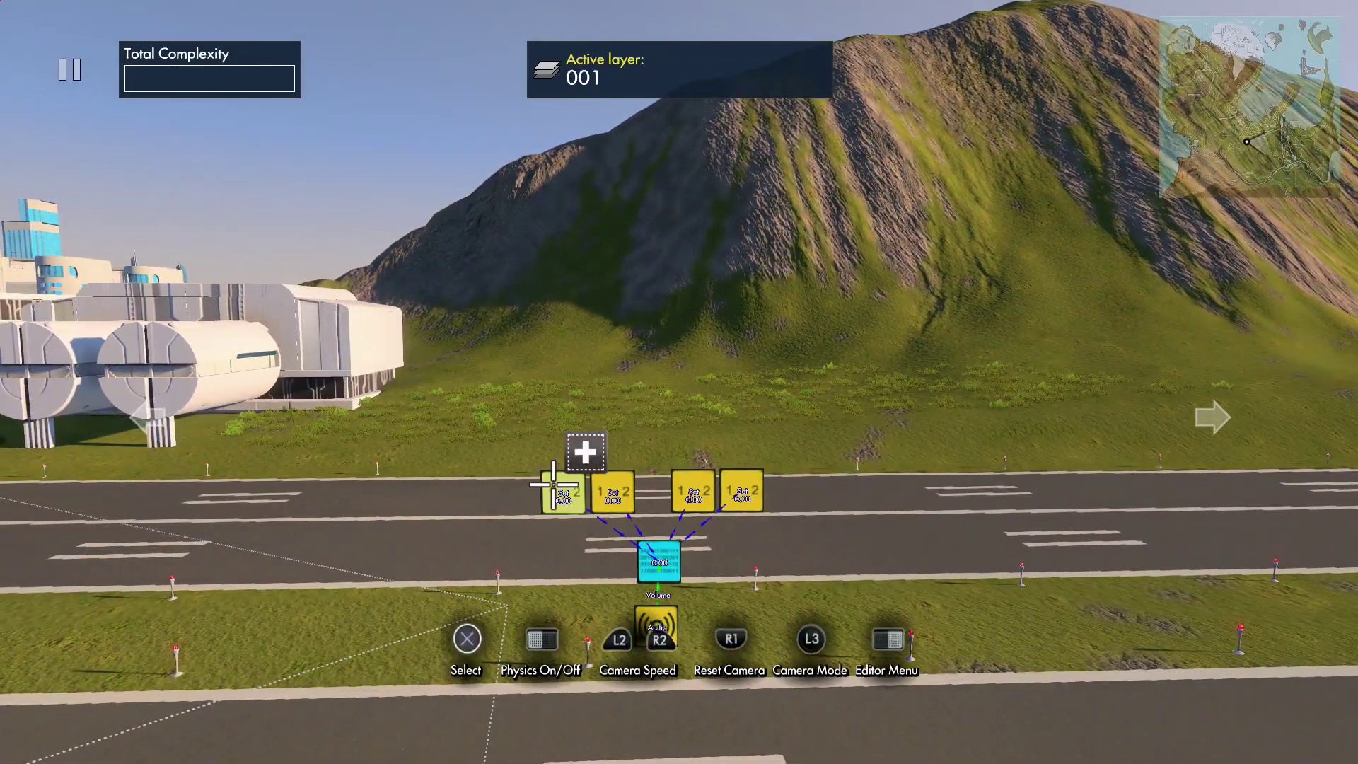
click(559, 490)
key(Down)
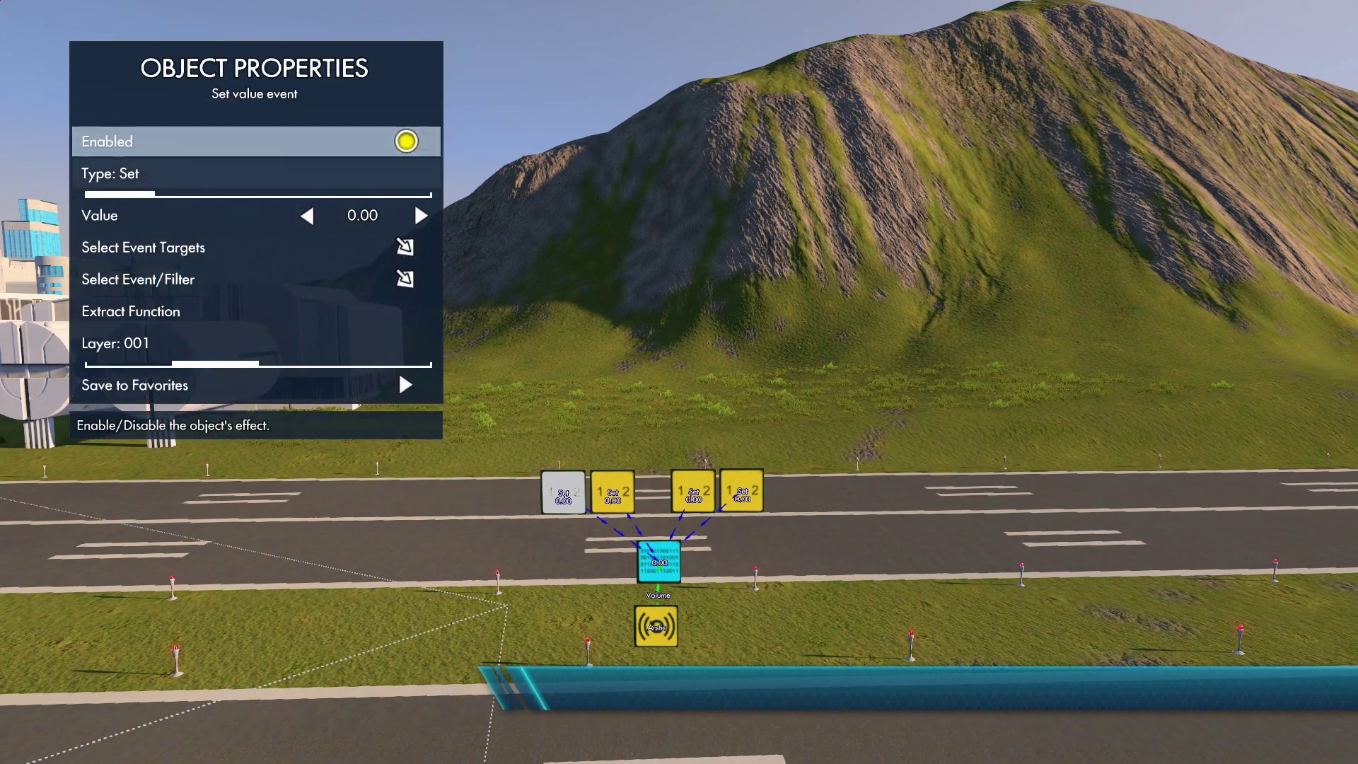
key(Down)
key(y)
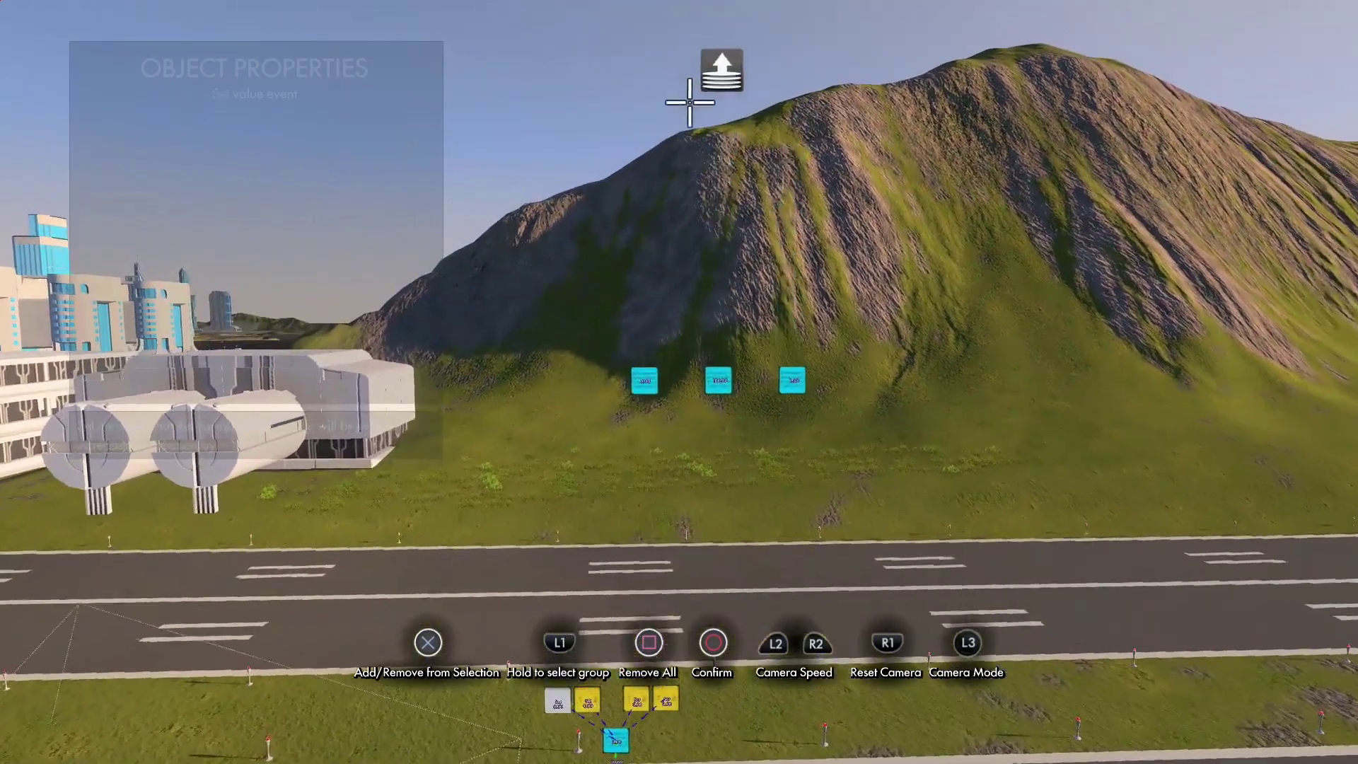
click(719, 383)
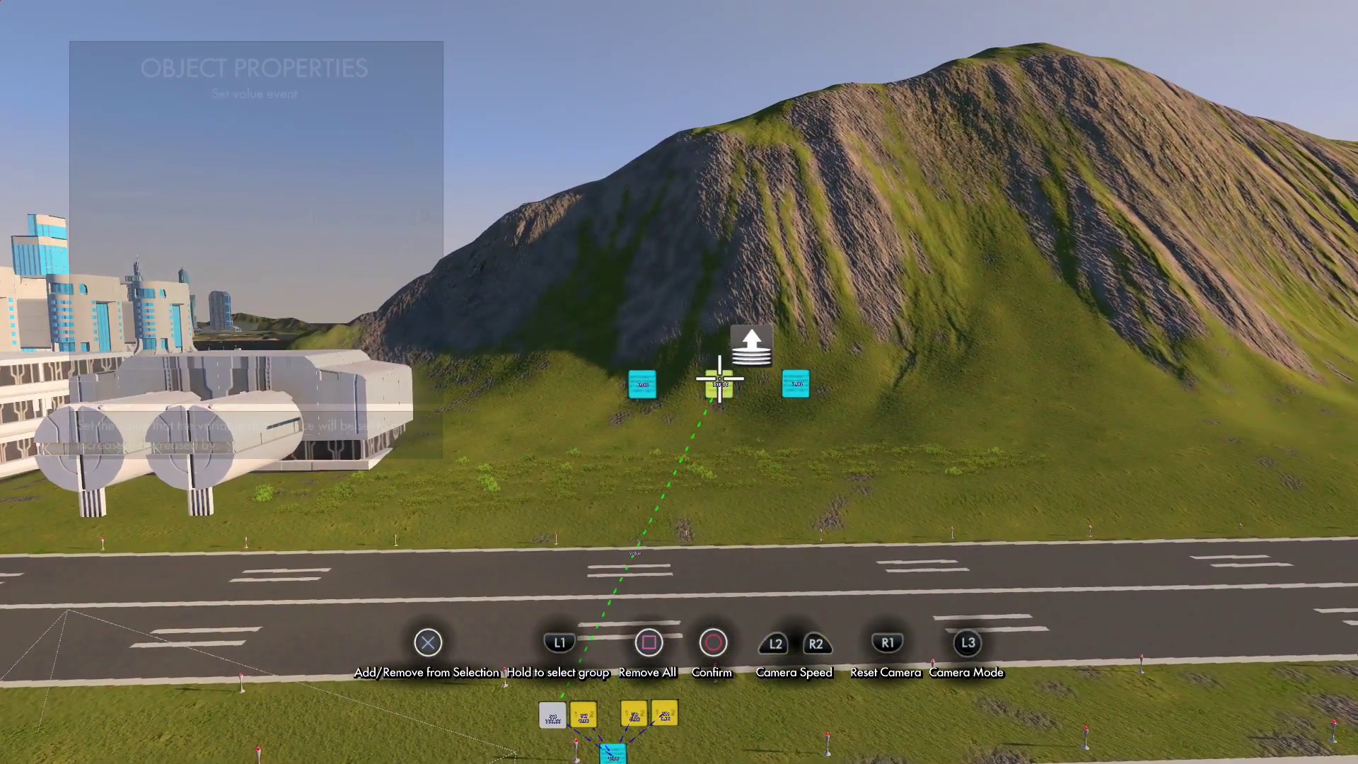
key(Escape)
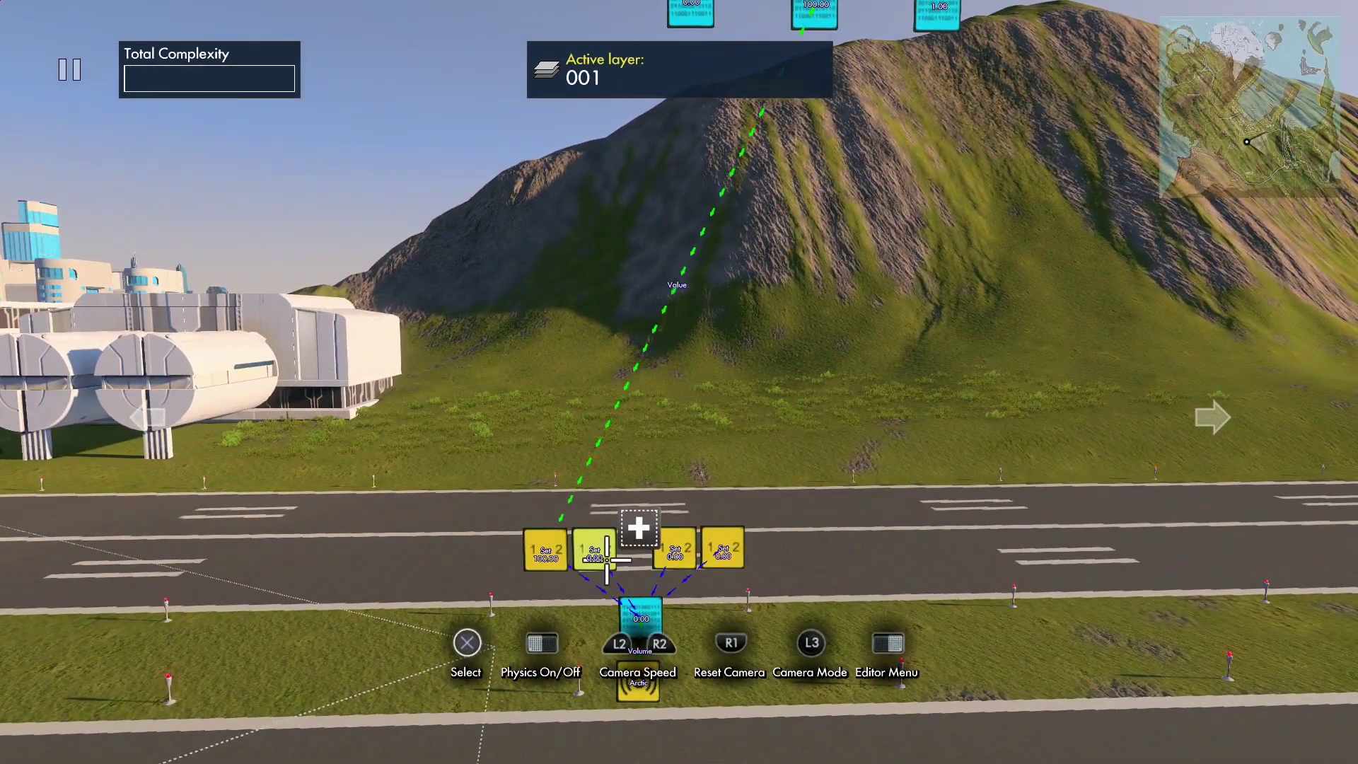
- Change the second Set value event's type to Increase and link its value to the 1.00 data source
click(600, 555)
click(594, 548)
key(Down)
key(Right)
key(Down)
key(y)
click(713, 108)
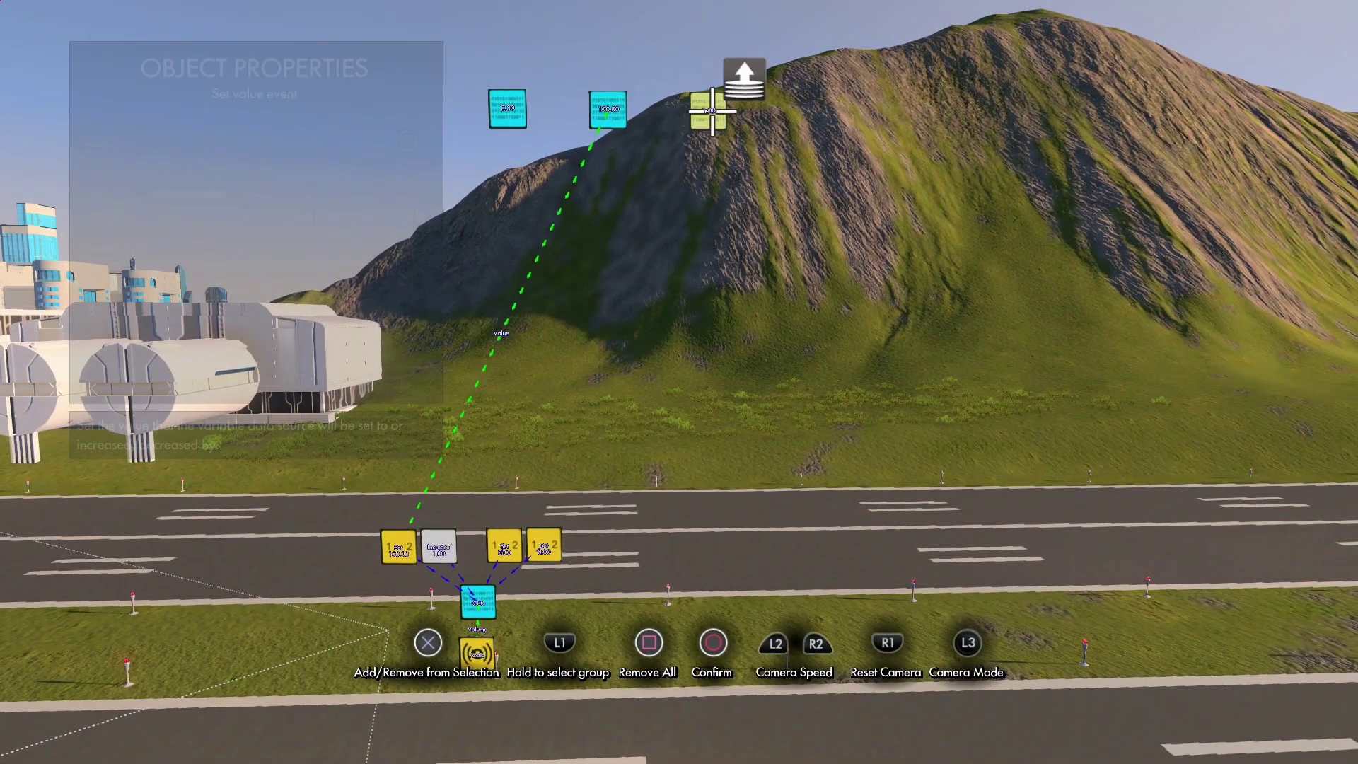
key(Return)
key(Escape)
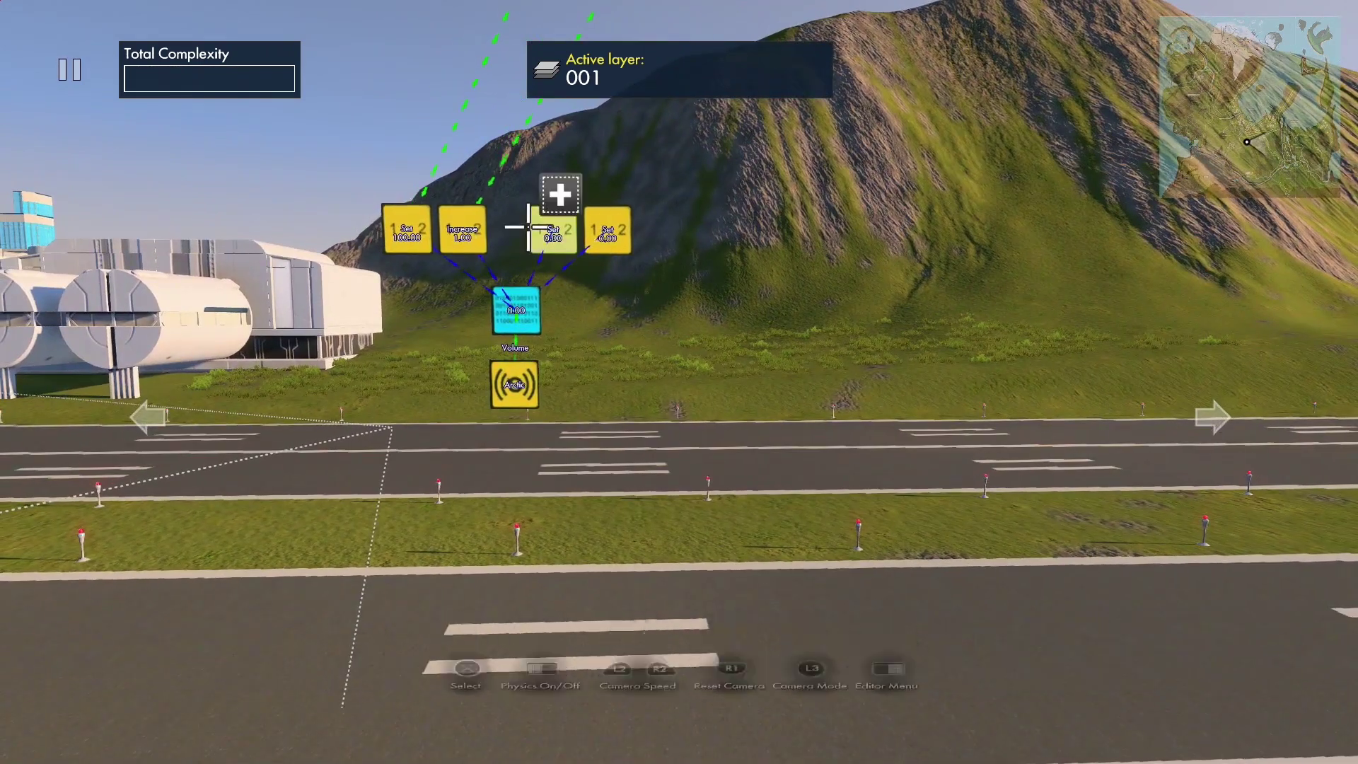
click(552, 235)
key(Down)
key(Down)
key(Escape)
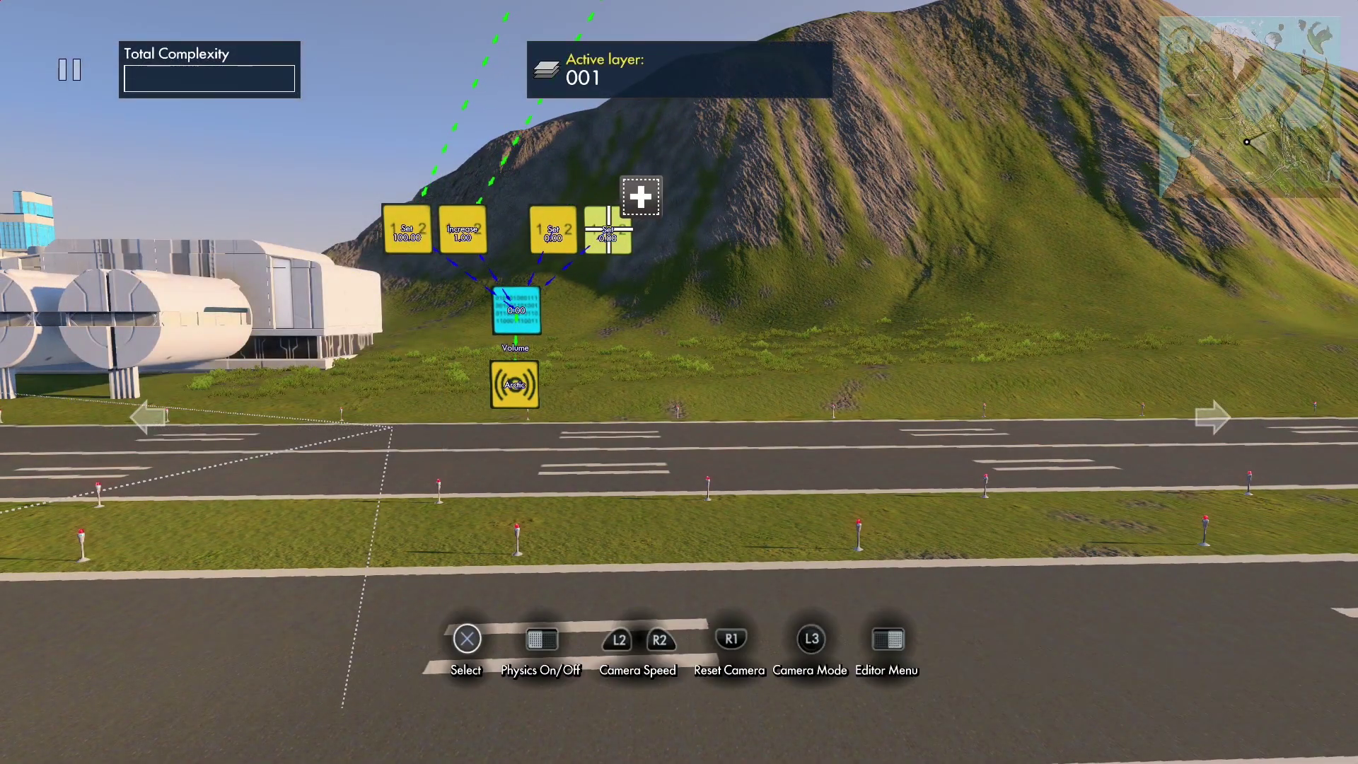
- Change the fourth Set value event's type to Decrease and link its value to the 1.00 data source
click(608, 234)
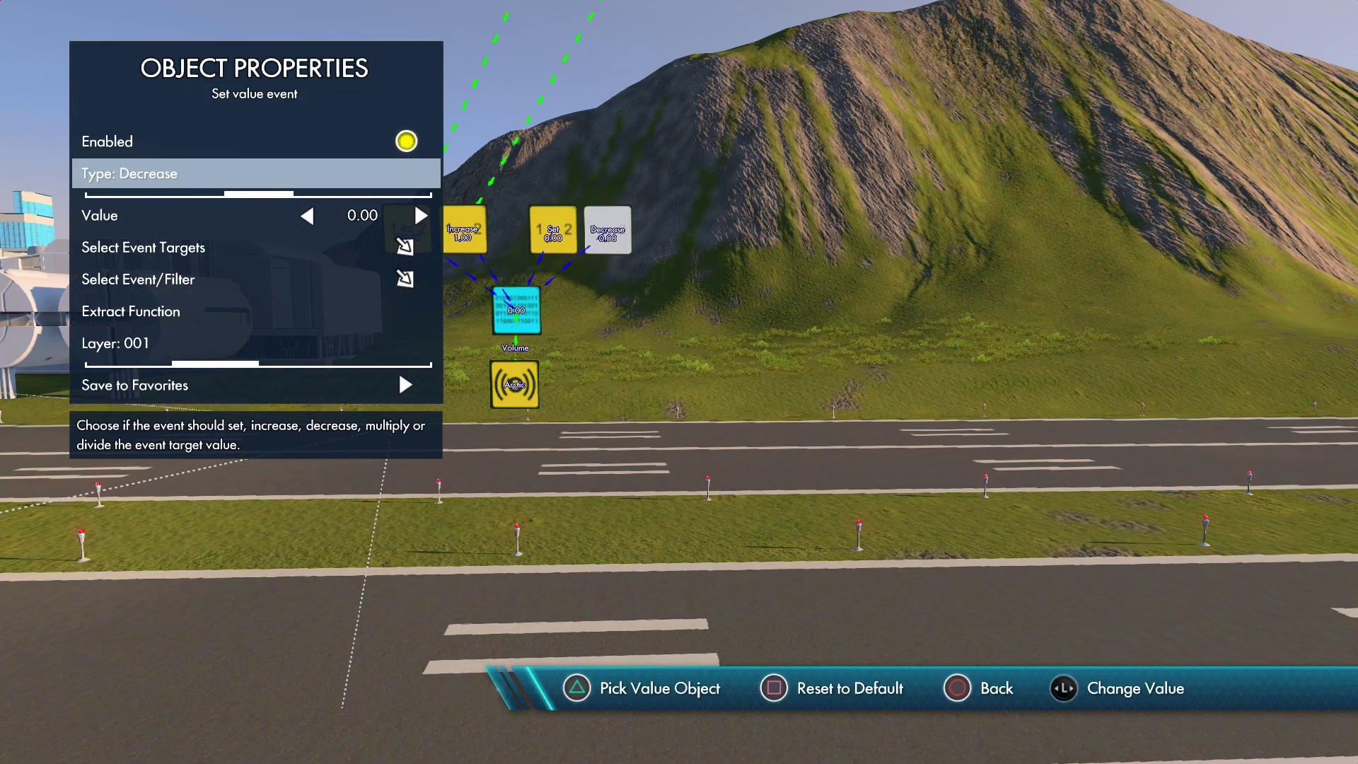
key(Down)
key(y)
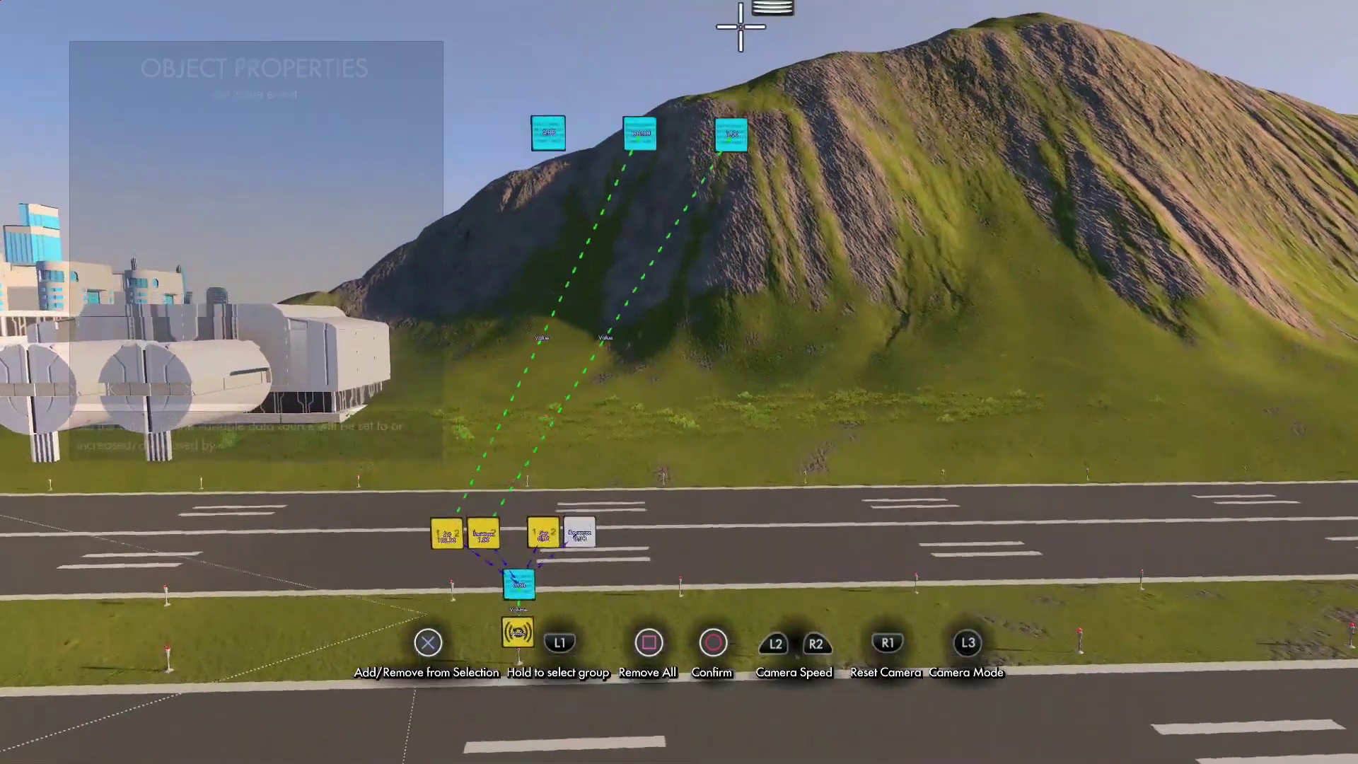
click(758, 128)
key(Escape)
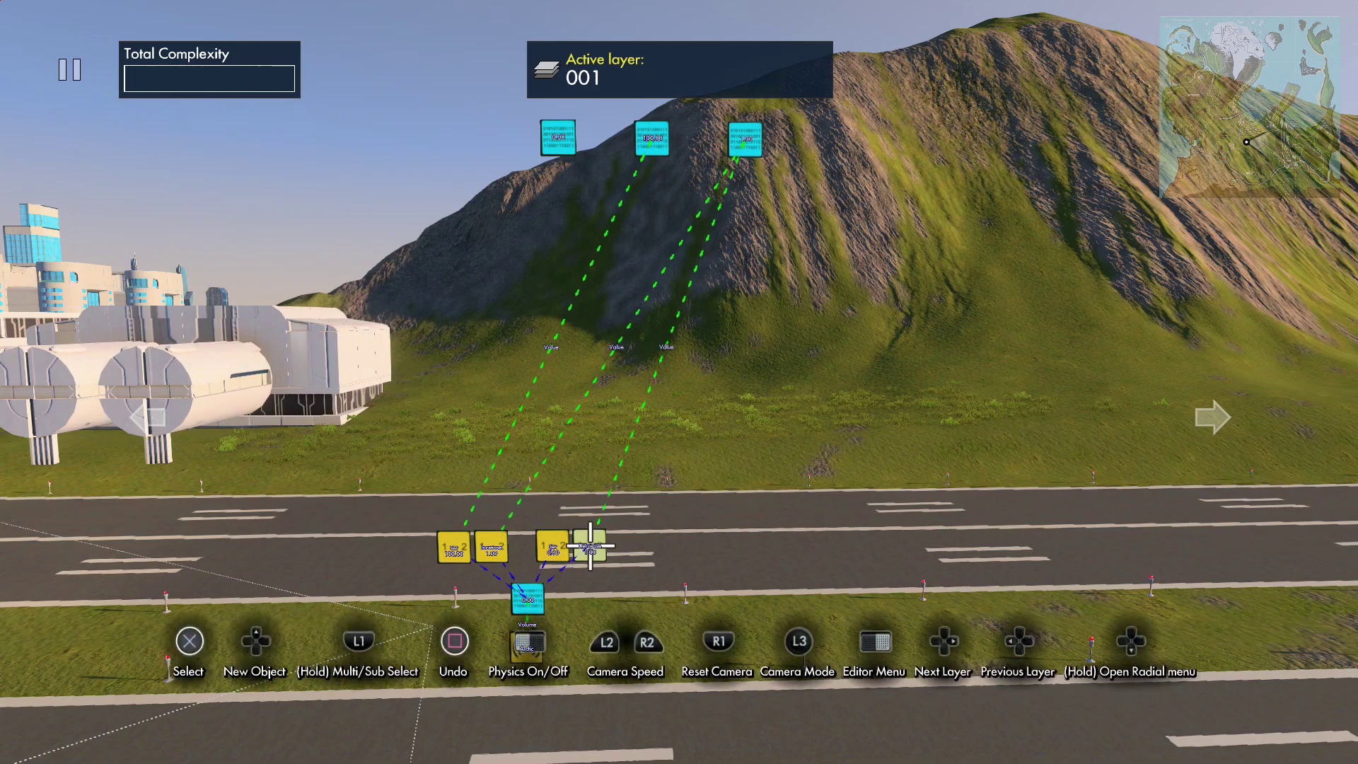
- Add a Generic filter above the Set and Increase events on the left side of the row
middle_drag(588, 546, 591, 616)
scroll(588, 739, up, 5)
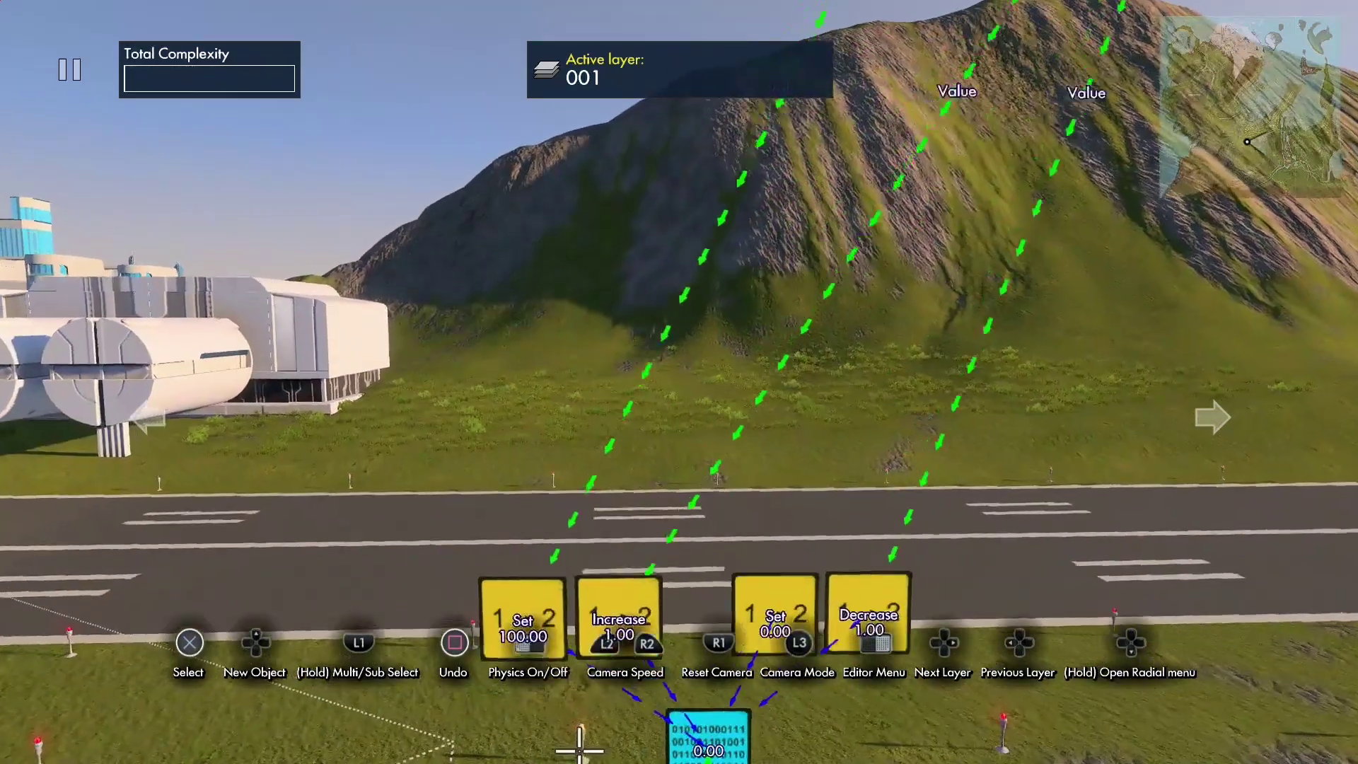
key(Tab)
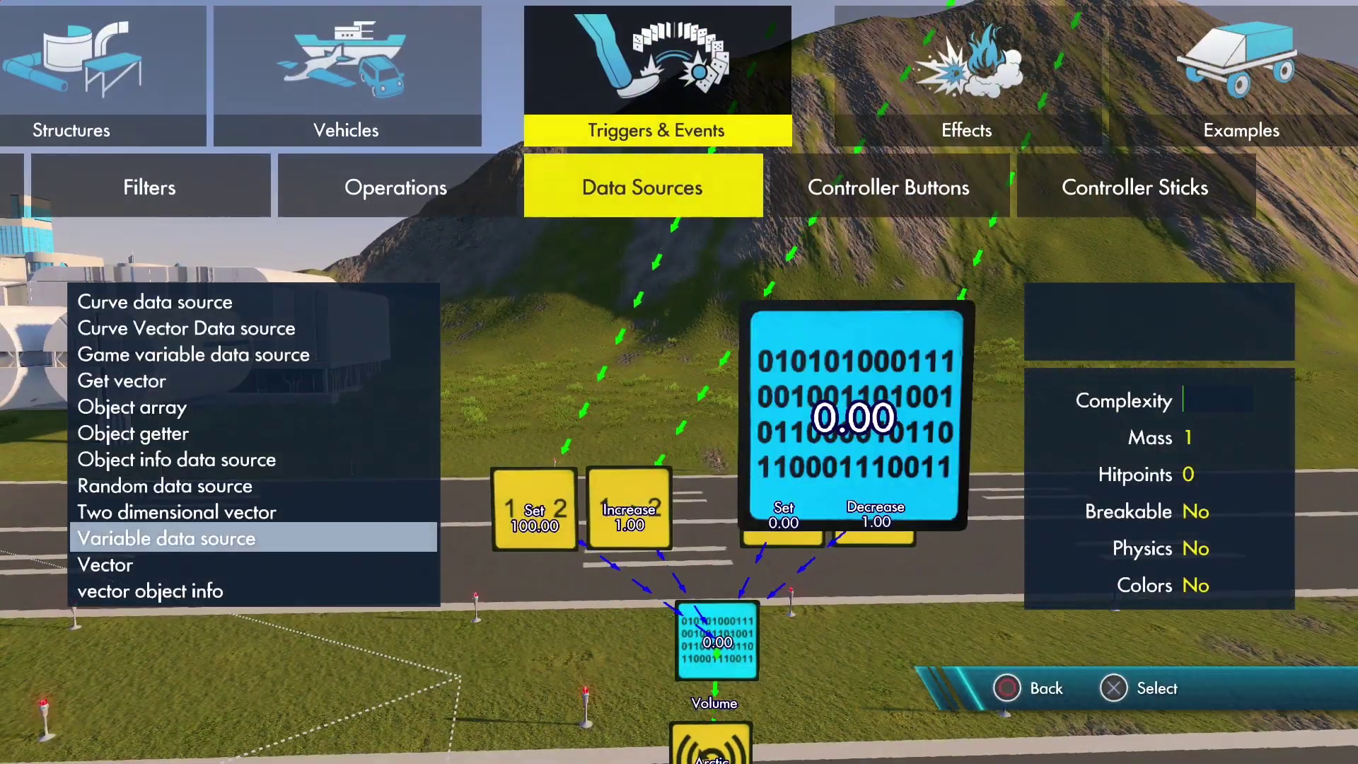
key(Left)
key(Left)
key(Down)
key(Return)
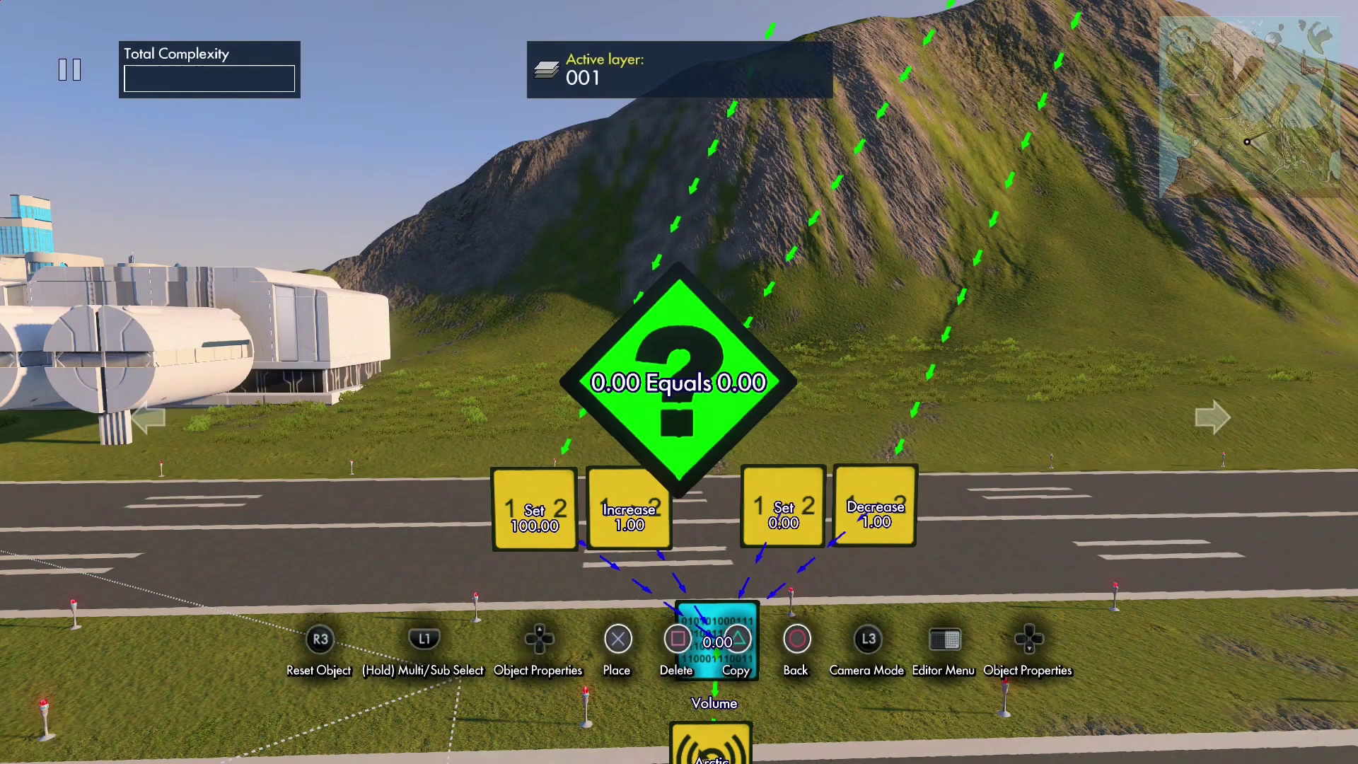
key(Up)
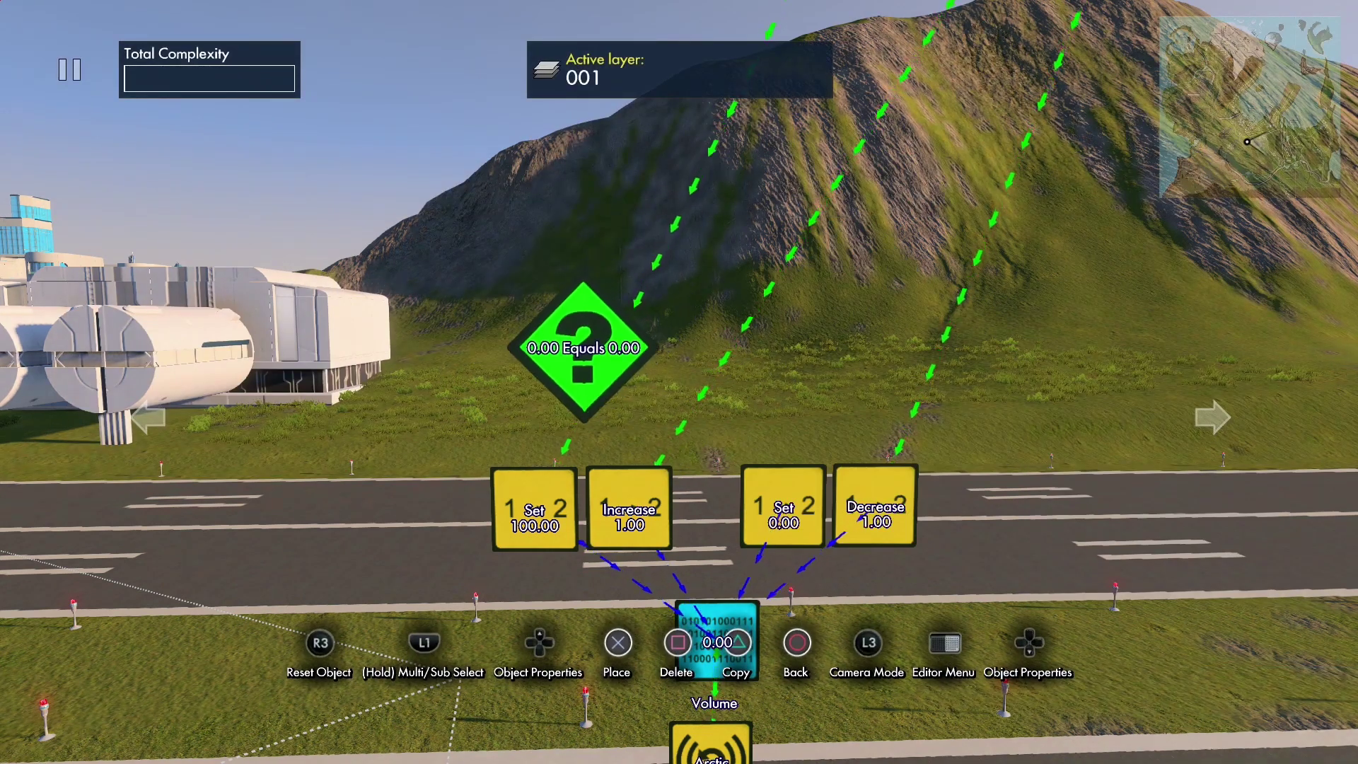
- Copy the Generic filter and place the duplicate above the Set and Decrease events
key(ctrl+c)
key(Right)
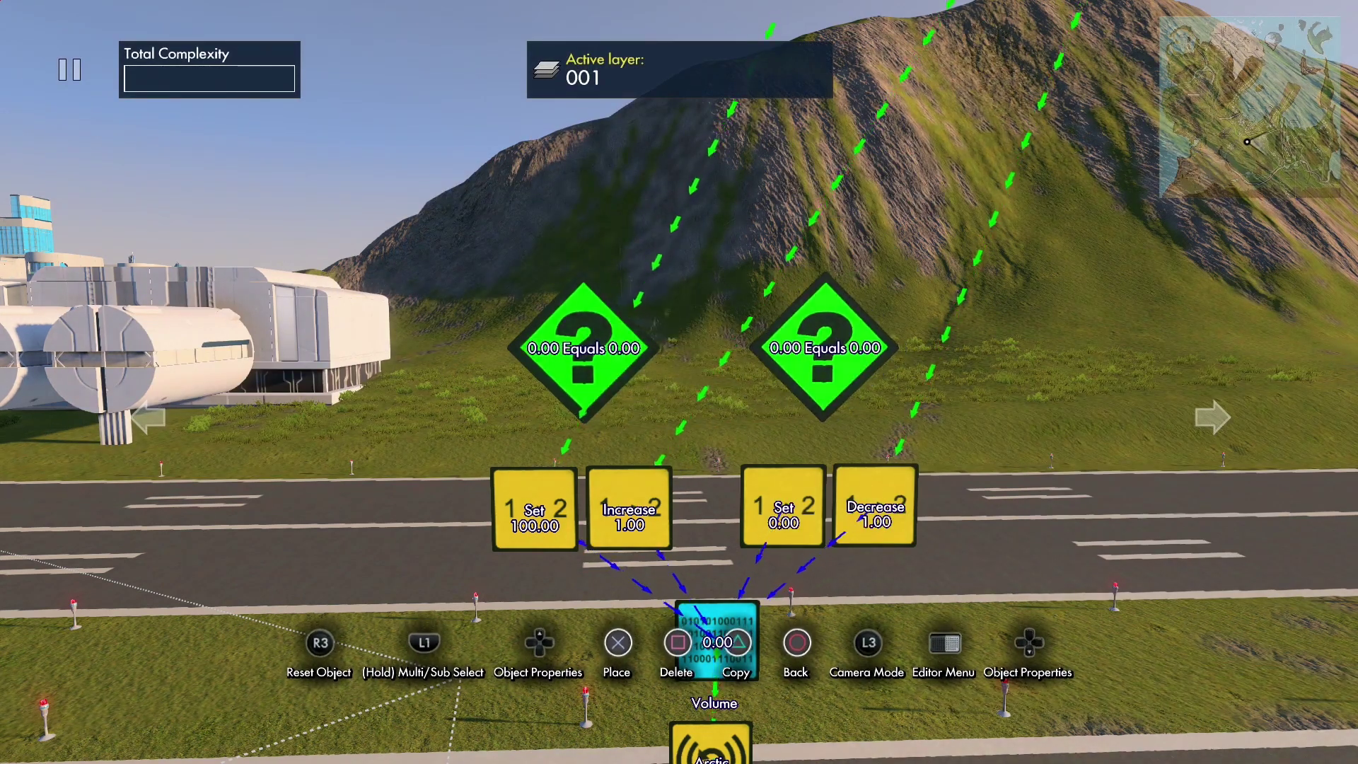
key(Return)
key(Return)
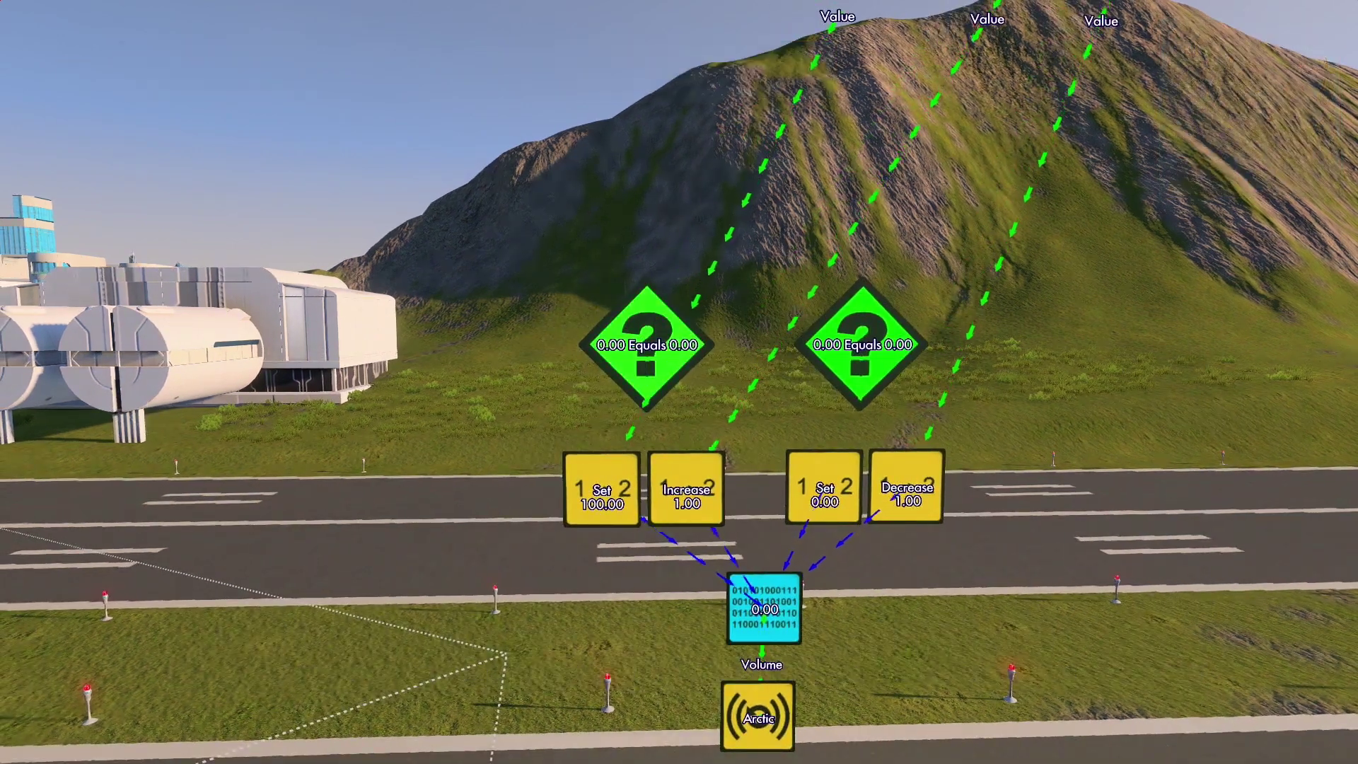
- Link the left filter's Comparison Value 1 to the volume's data source and Comparison Value 2 to the 100.00 data source
key(Return)
key(Down)
key(Down)
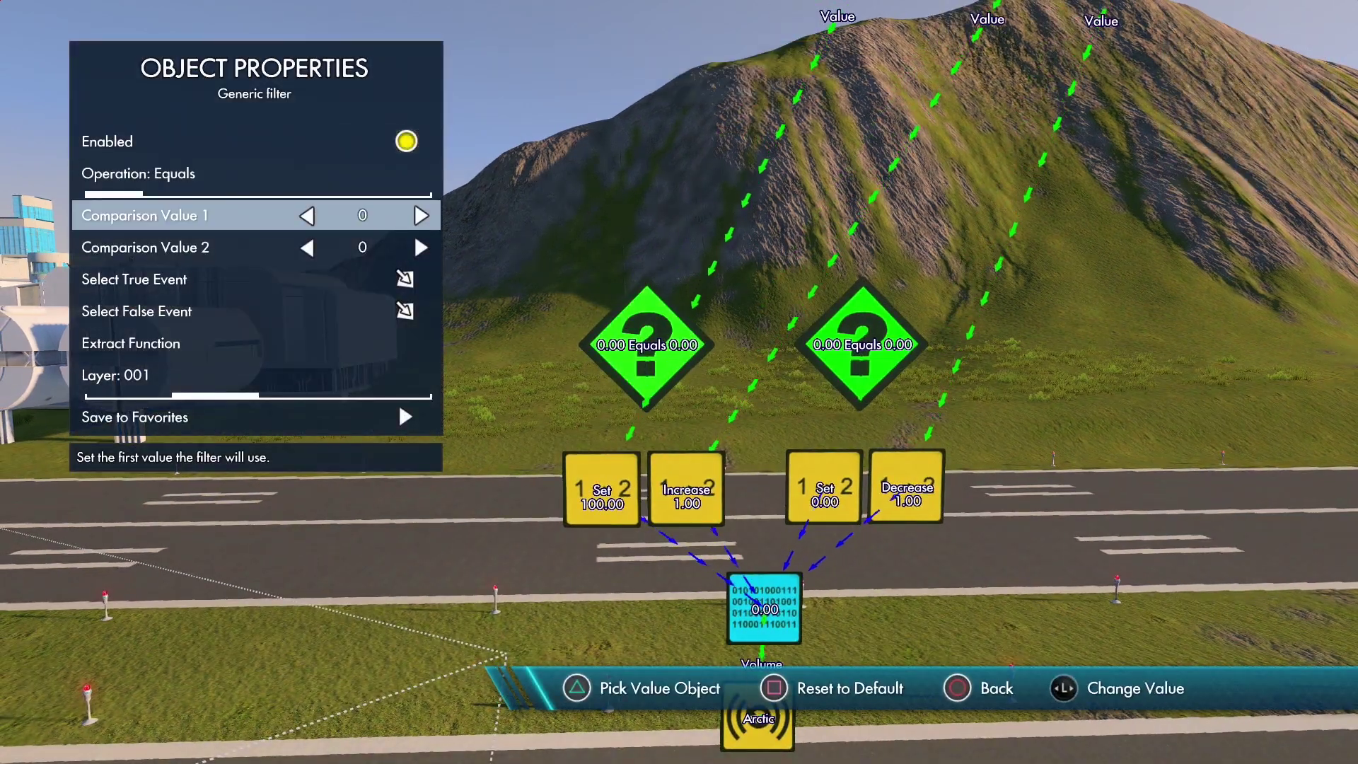
key(y)
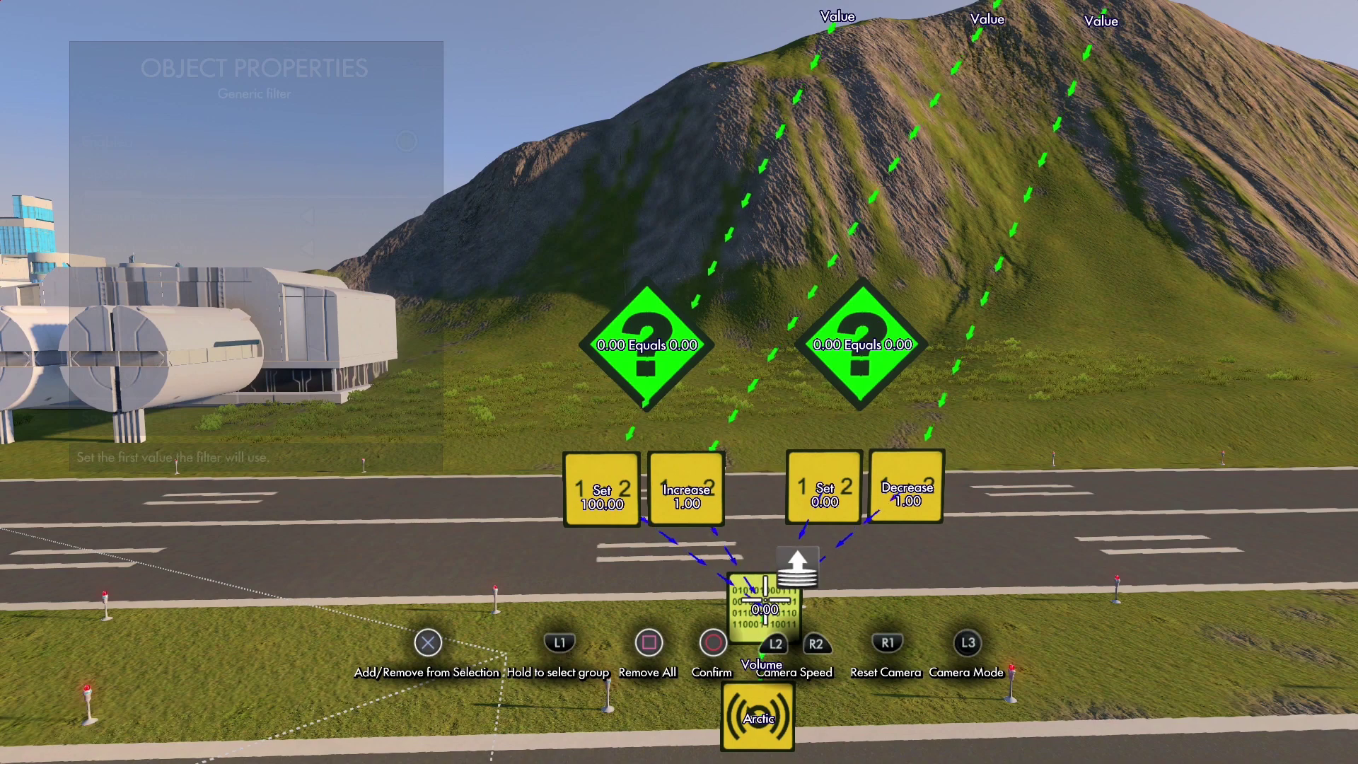
key(Return)
key(Down)
key(y)
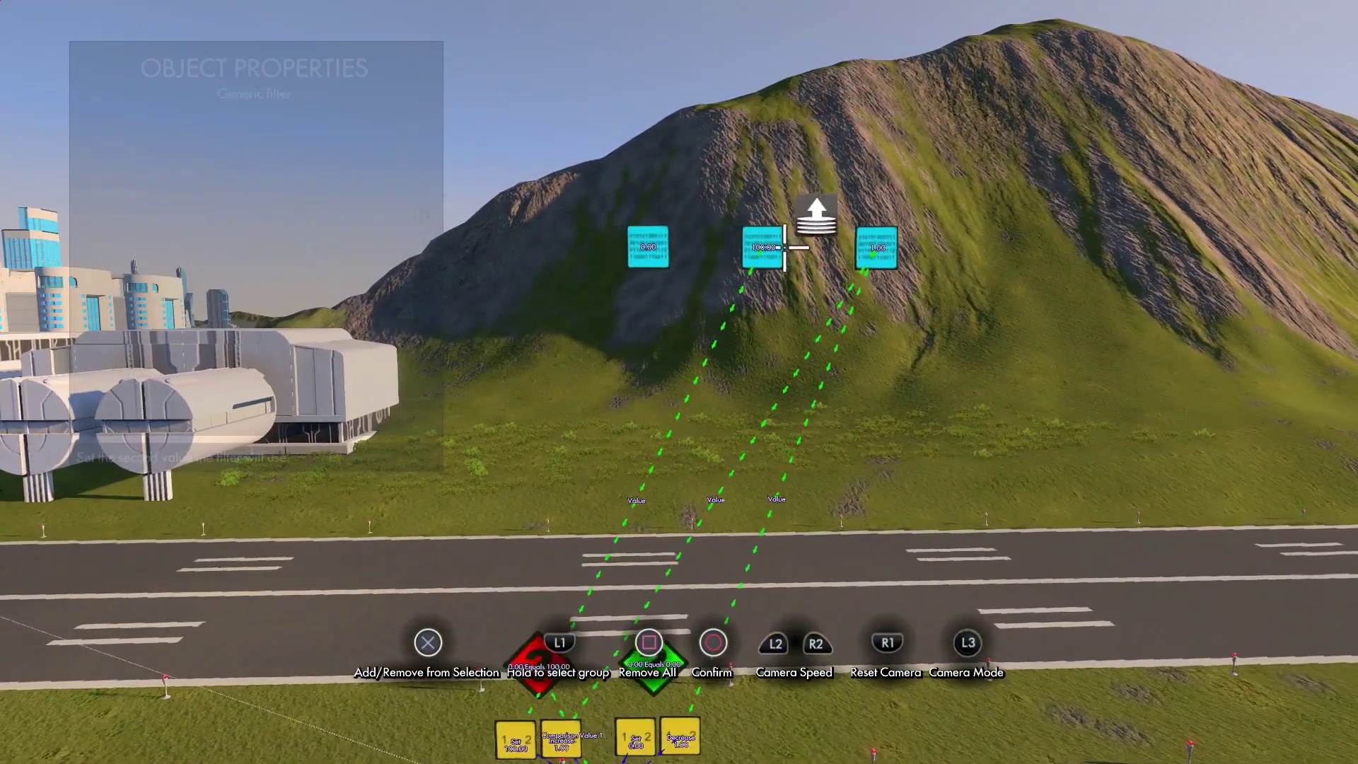
click(772, 249)
key(Return)
key(Down)
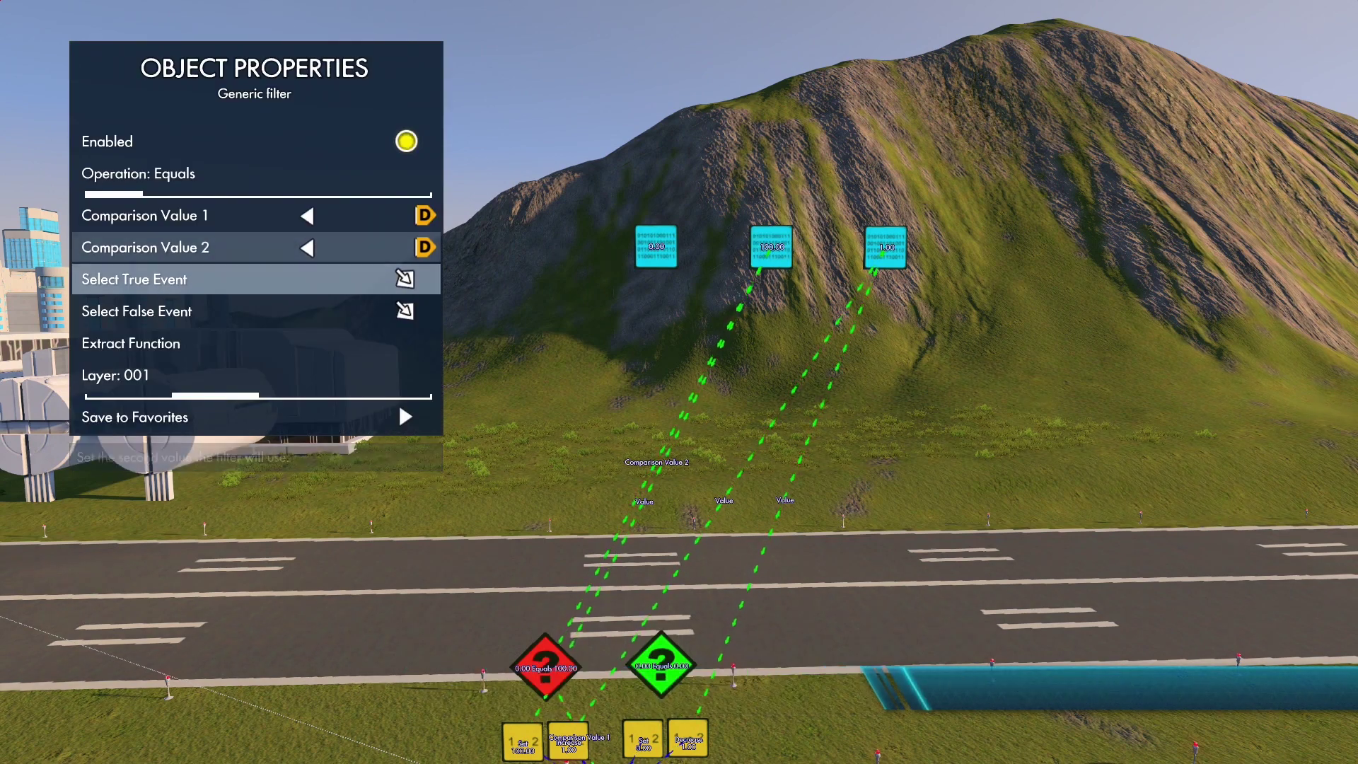
- Set the left Generic filter's operation to Greater Equals
key(Up)
key(Up)
key(Up)
key(Right)
key(Right)
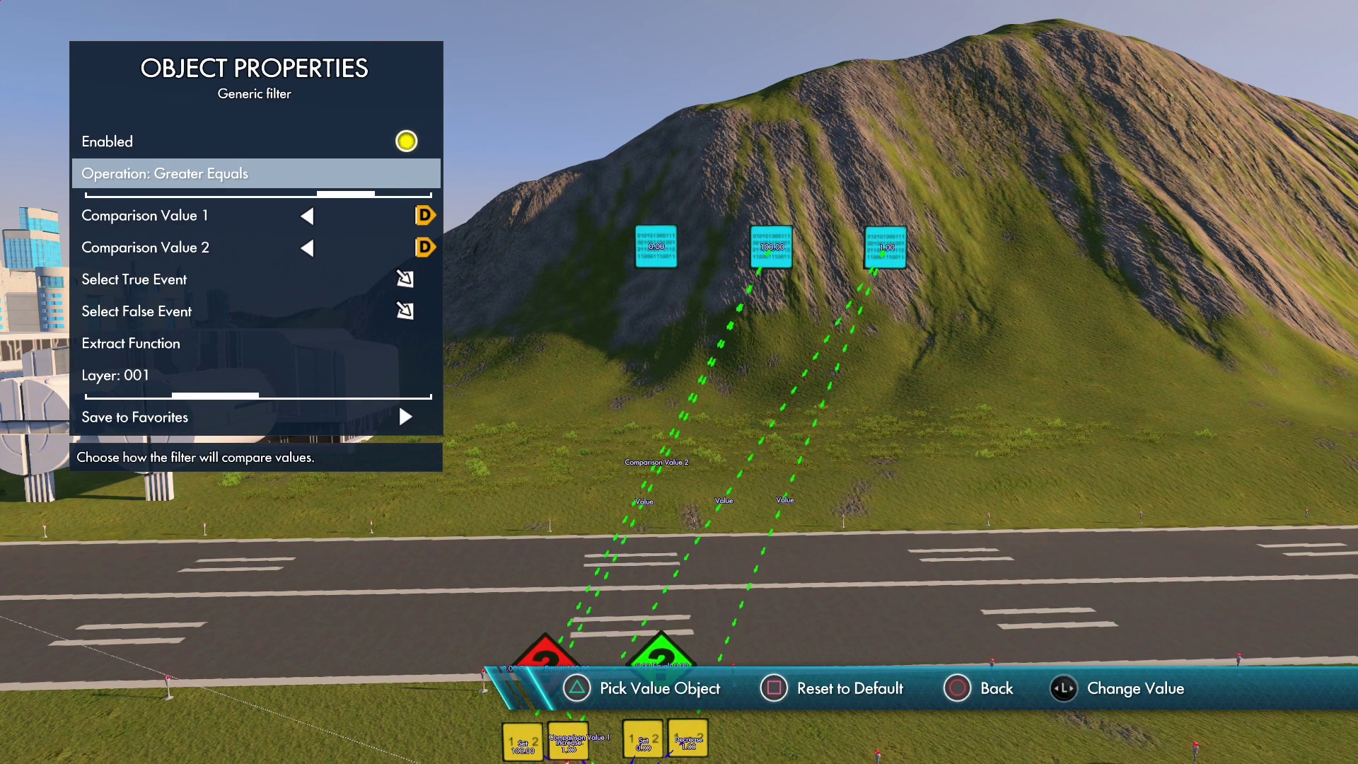
- Target the left filter's true event at the Set 100.00 event and its false event at the Increase event
key(Down)
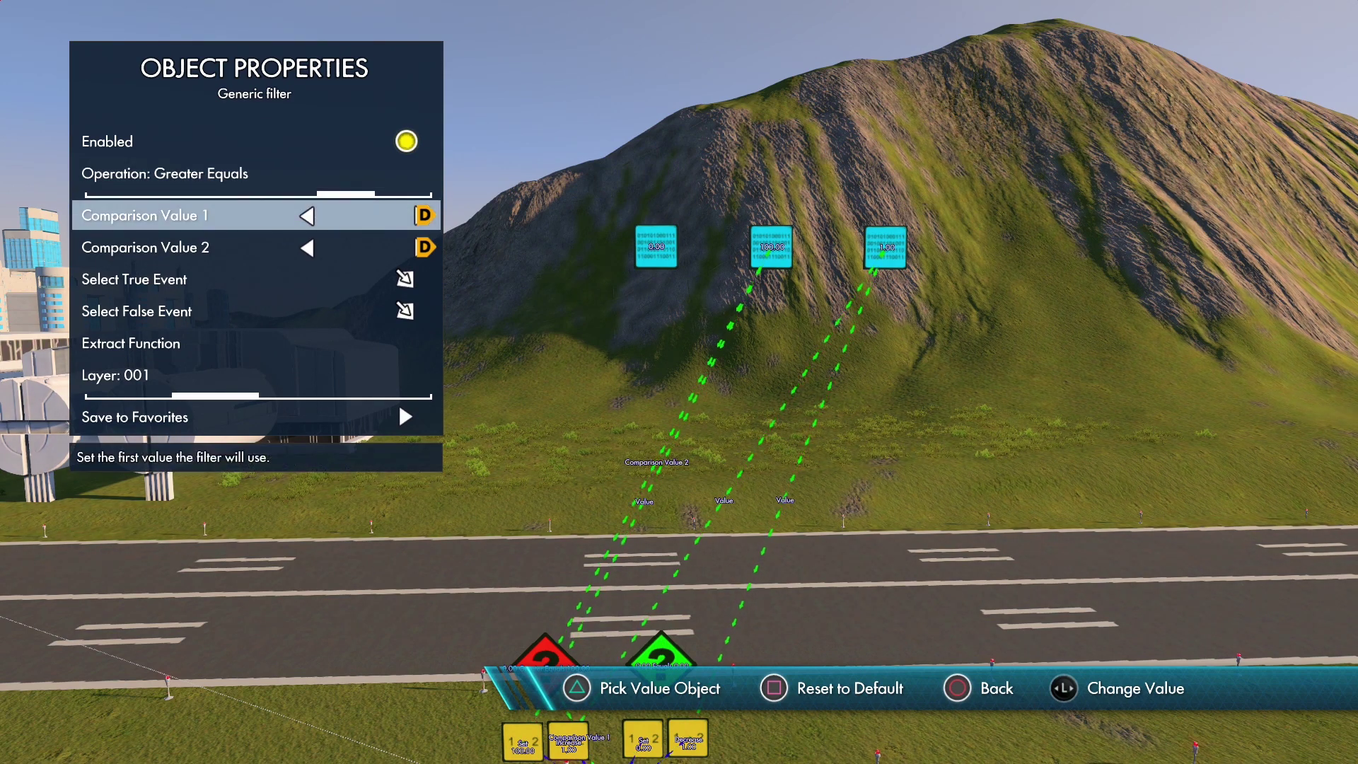
key(Down)
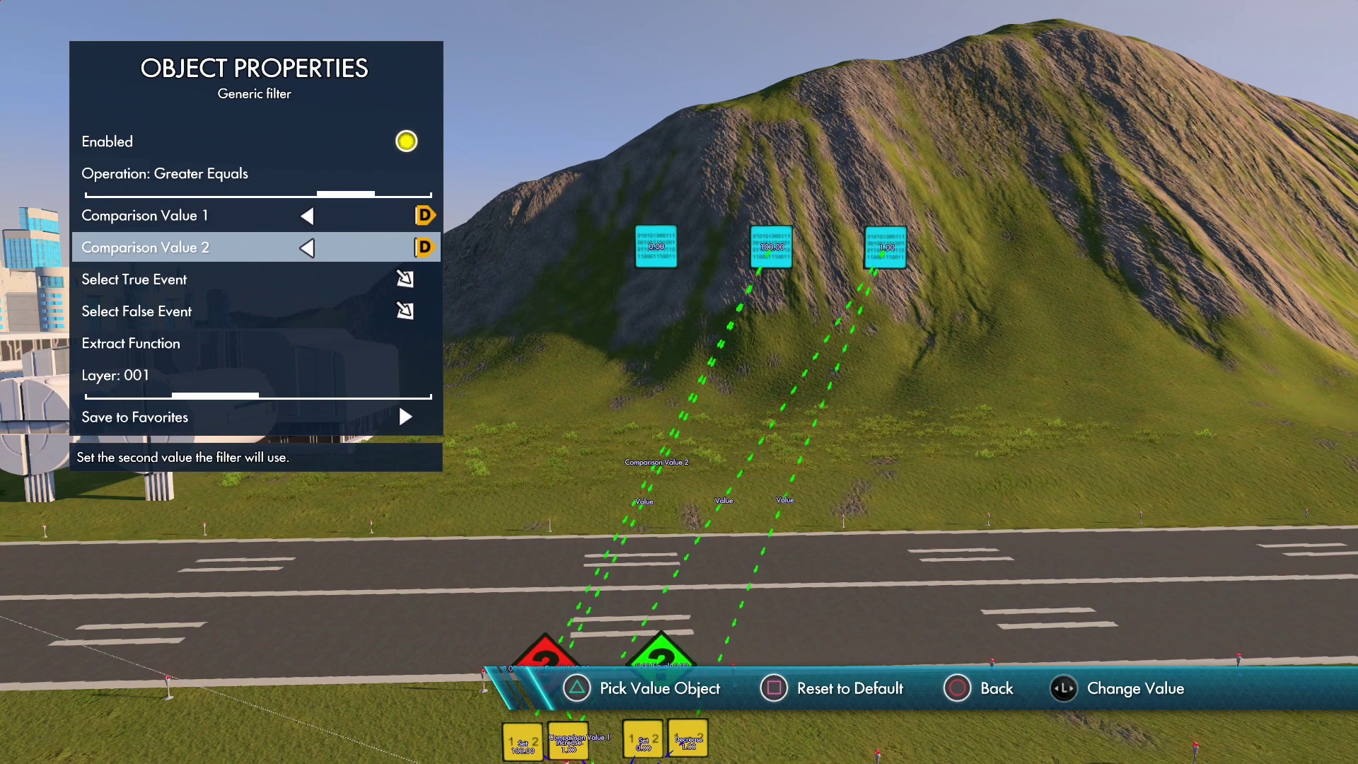
key(Down)
key(Return)
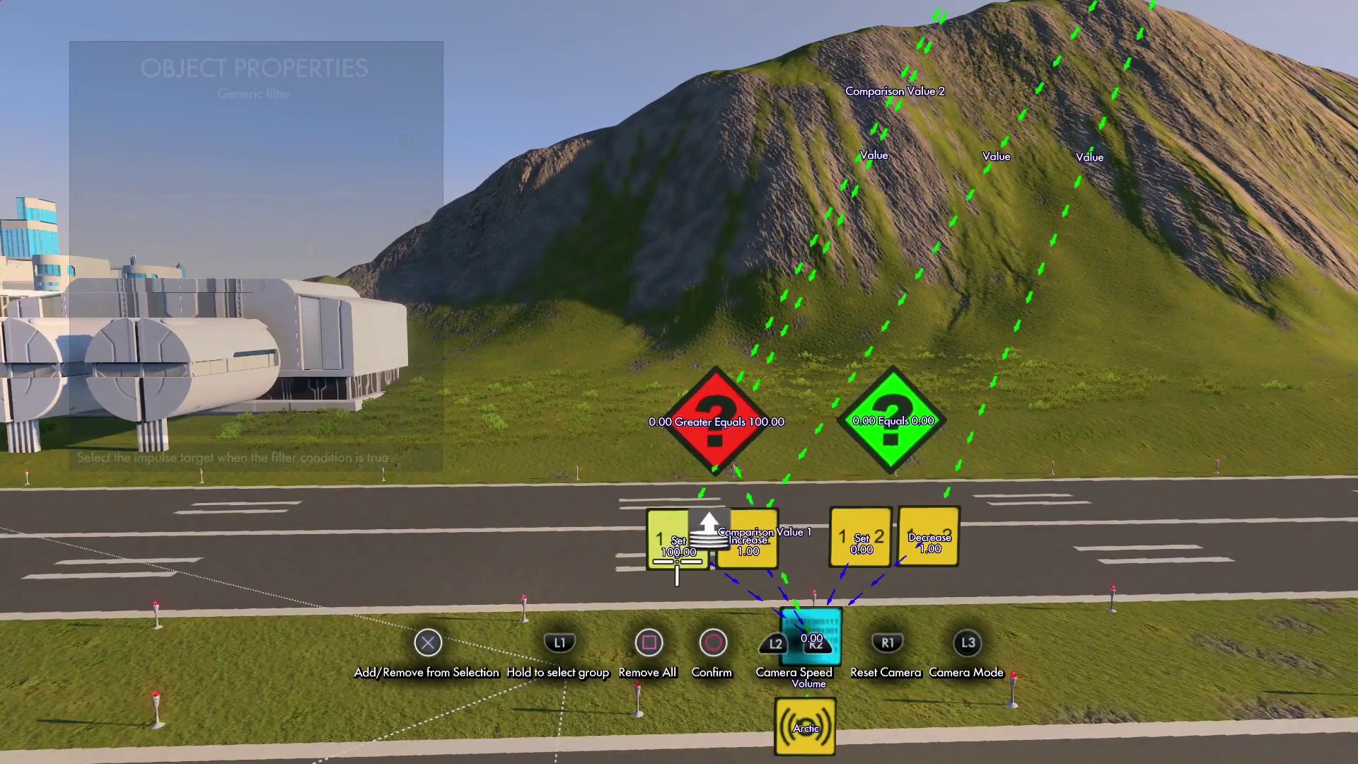
key(Return)
key(Down)
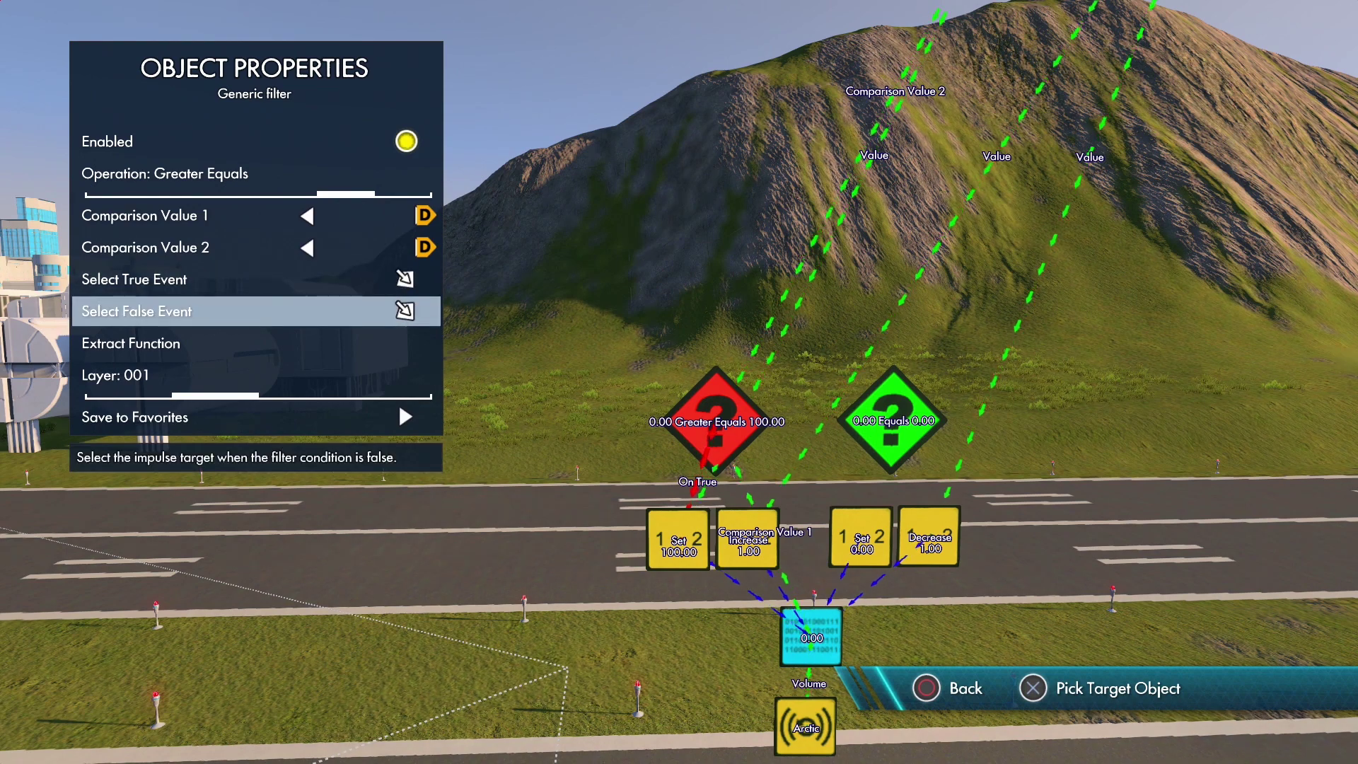
key(Return)
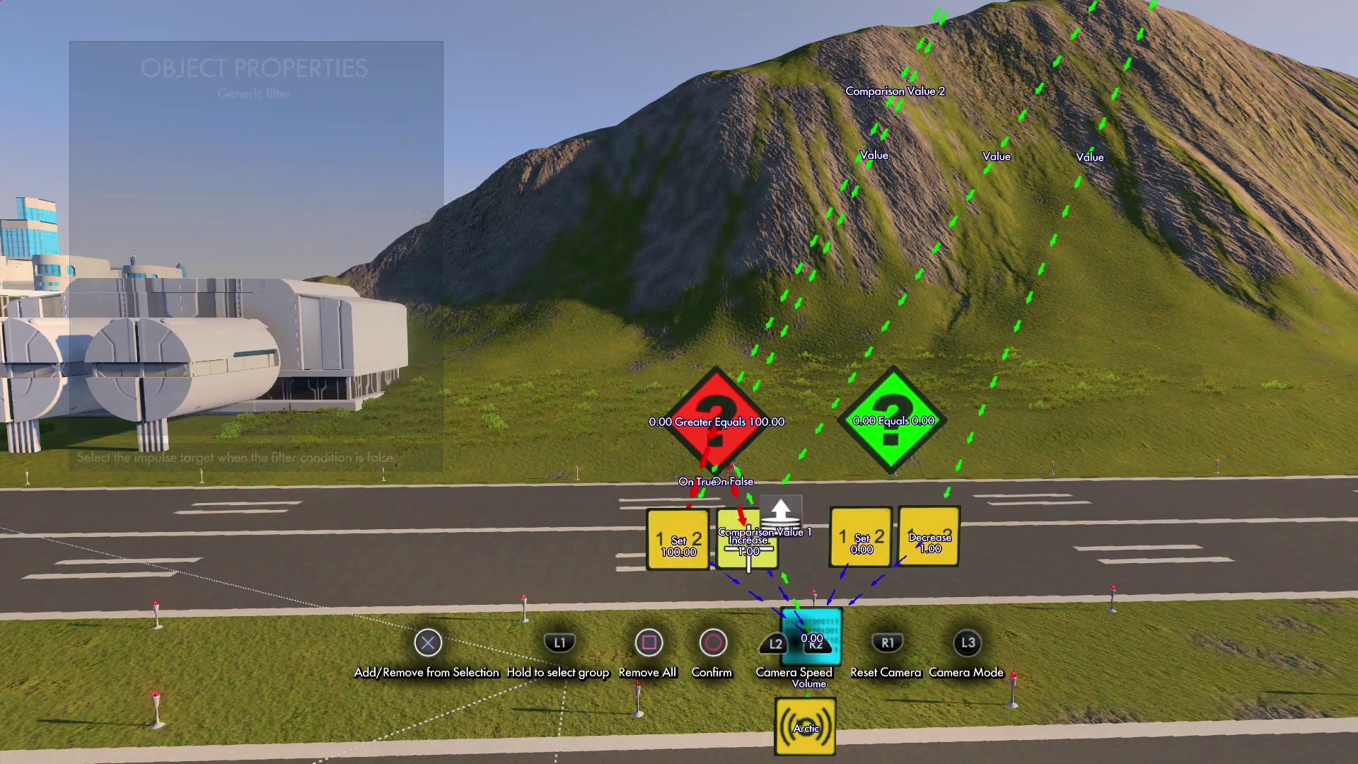
key(Return)
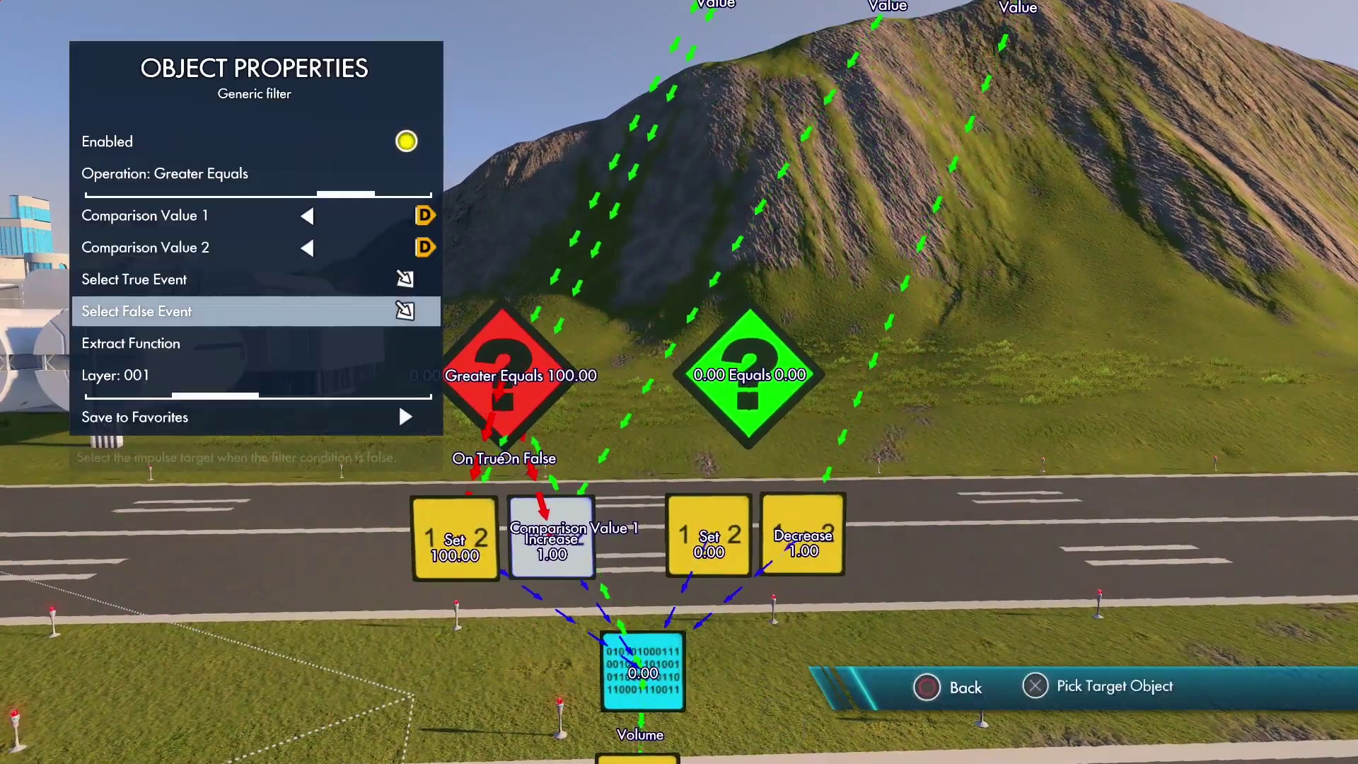
key(Escape)
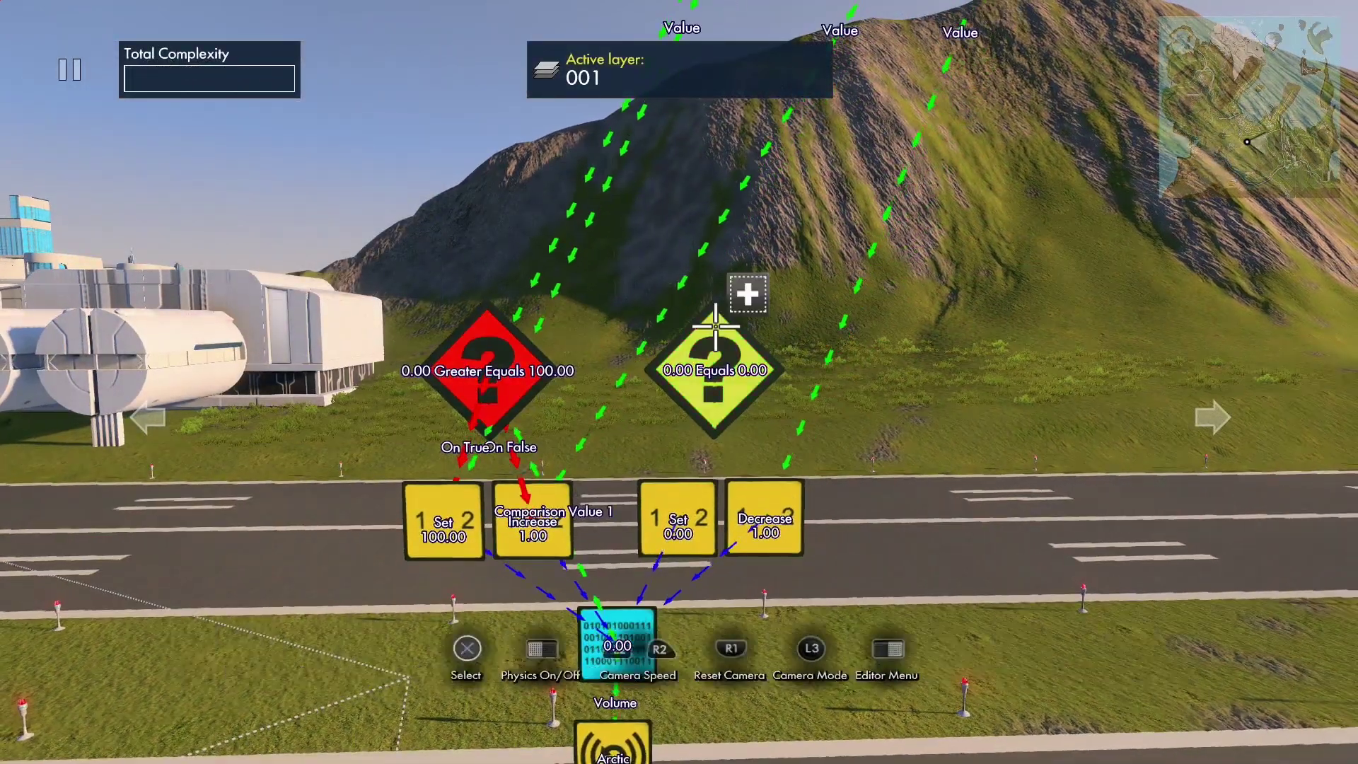
- Link the right Generic filter's Comparison Value 1 to the volume's data source
key(Return)
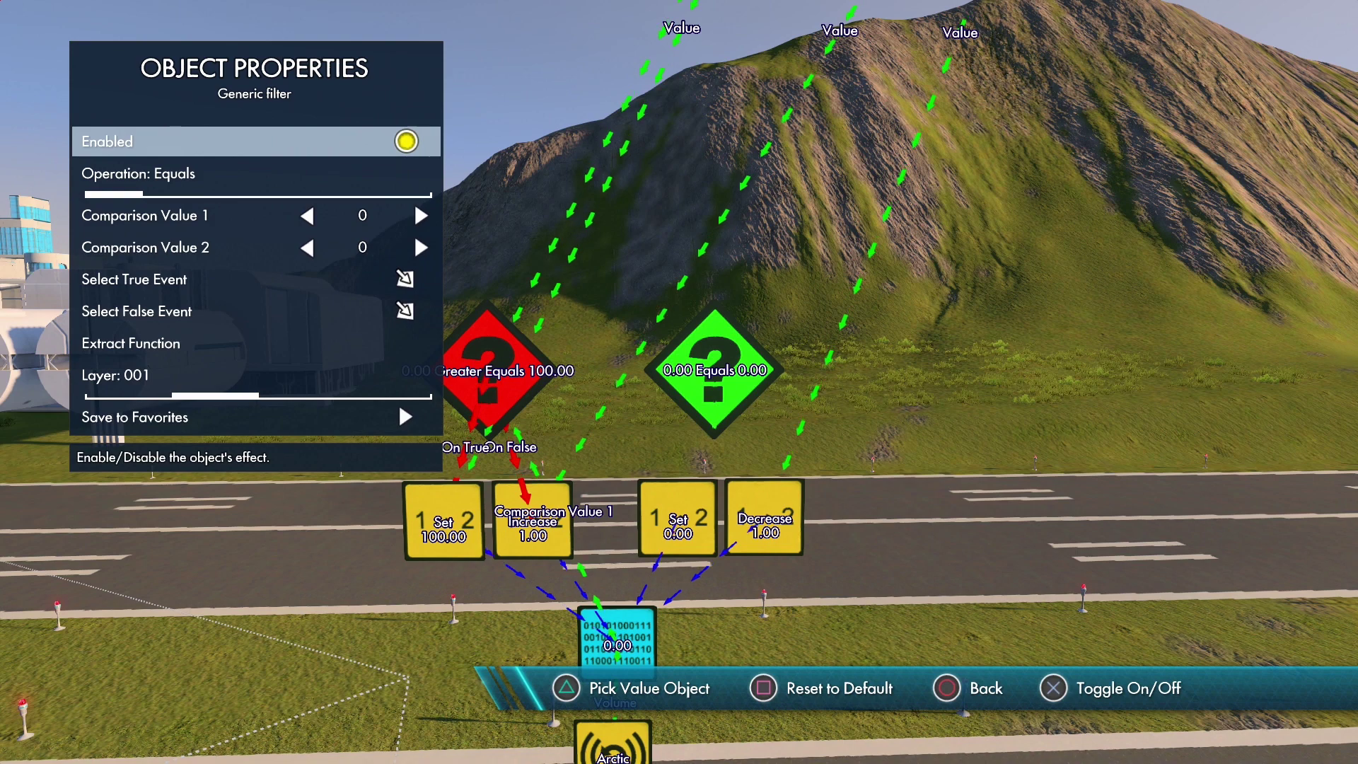
key(Down)
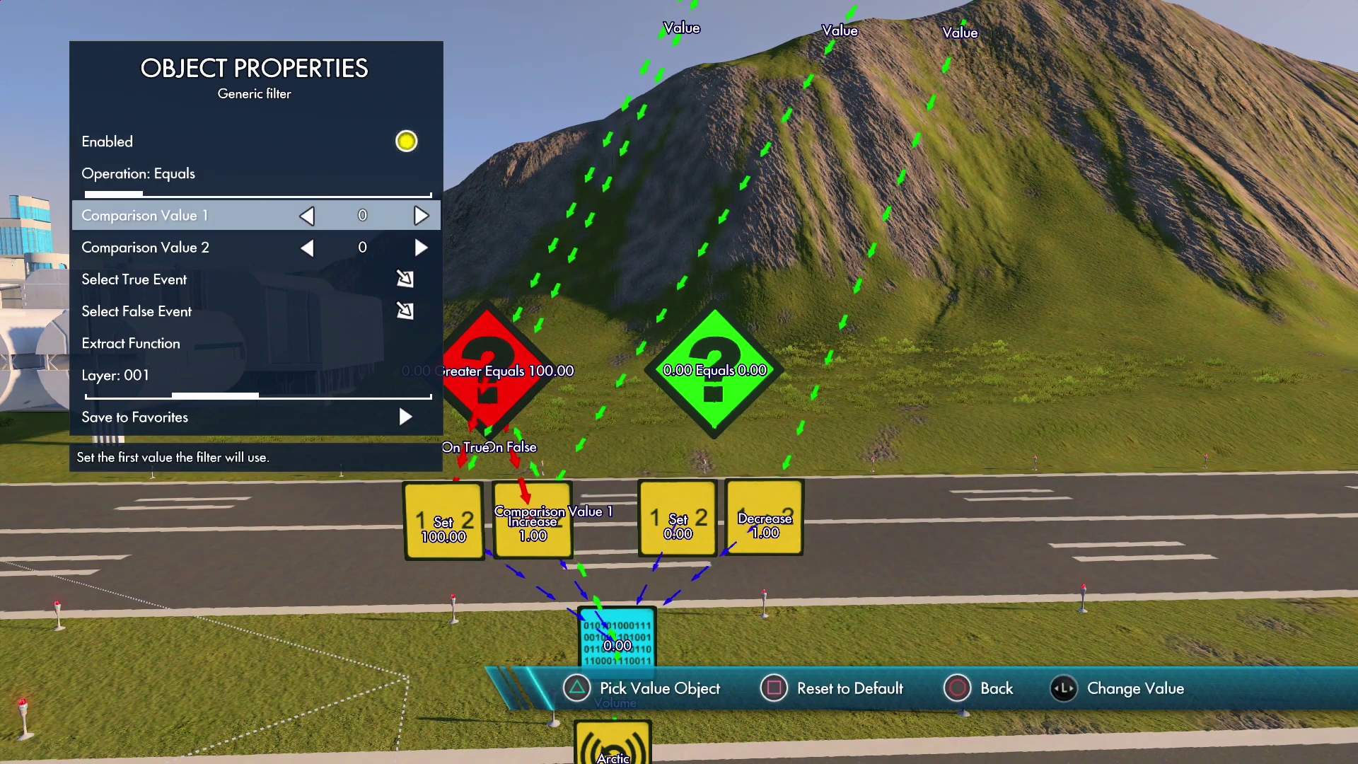
key(triangle)
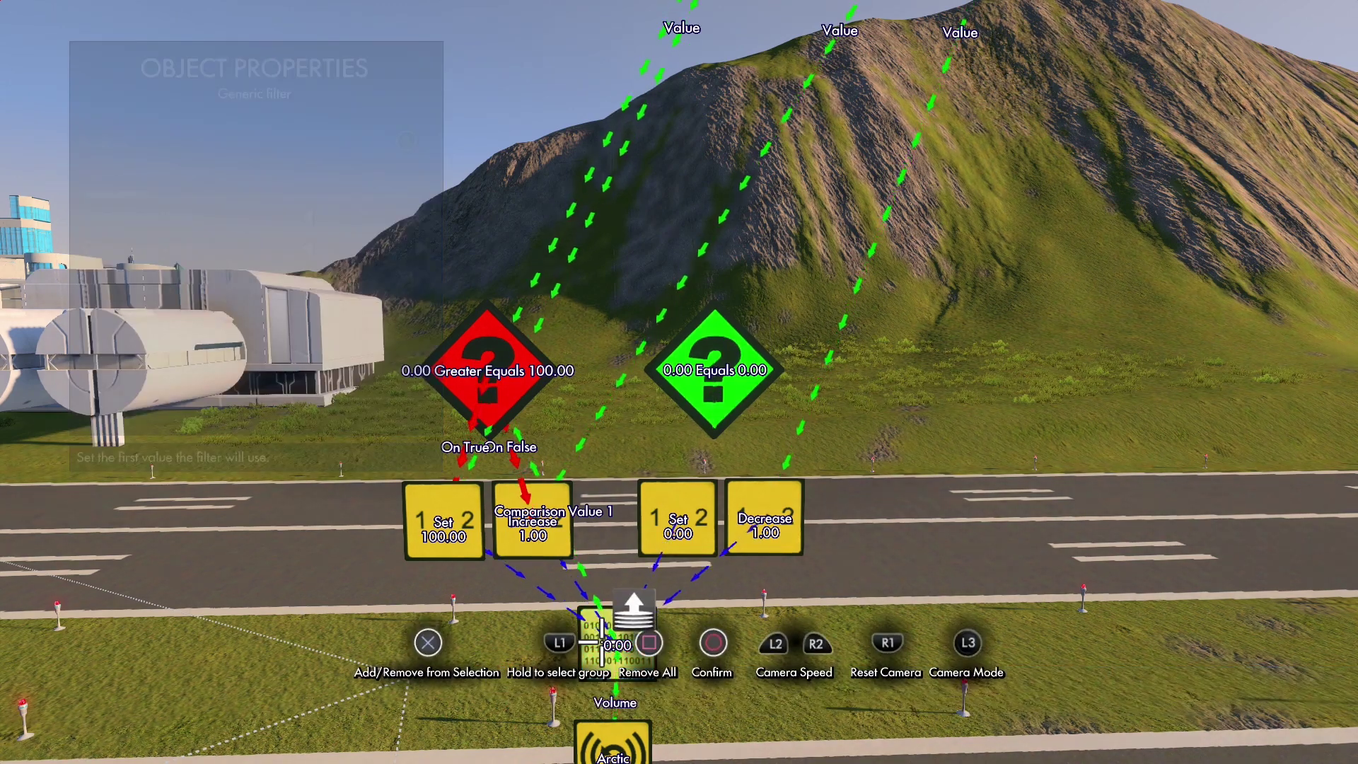
key(Return)
key(Down)
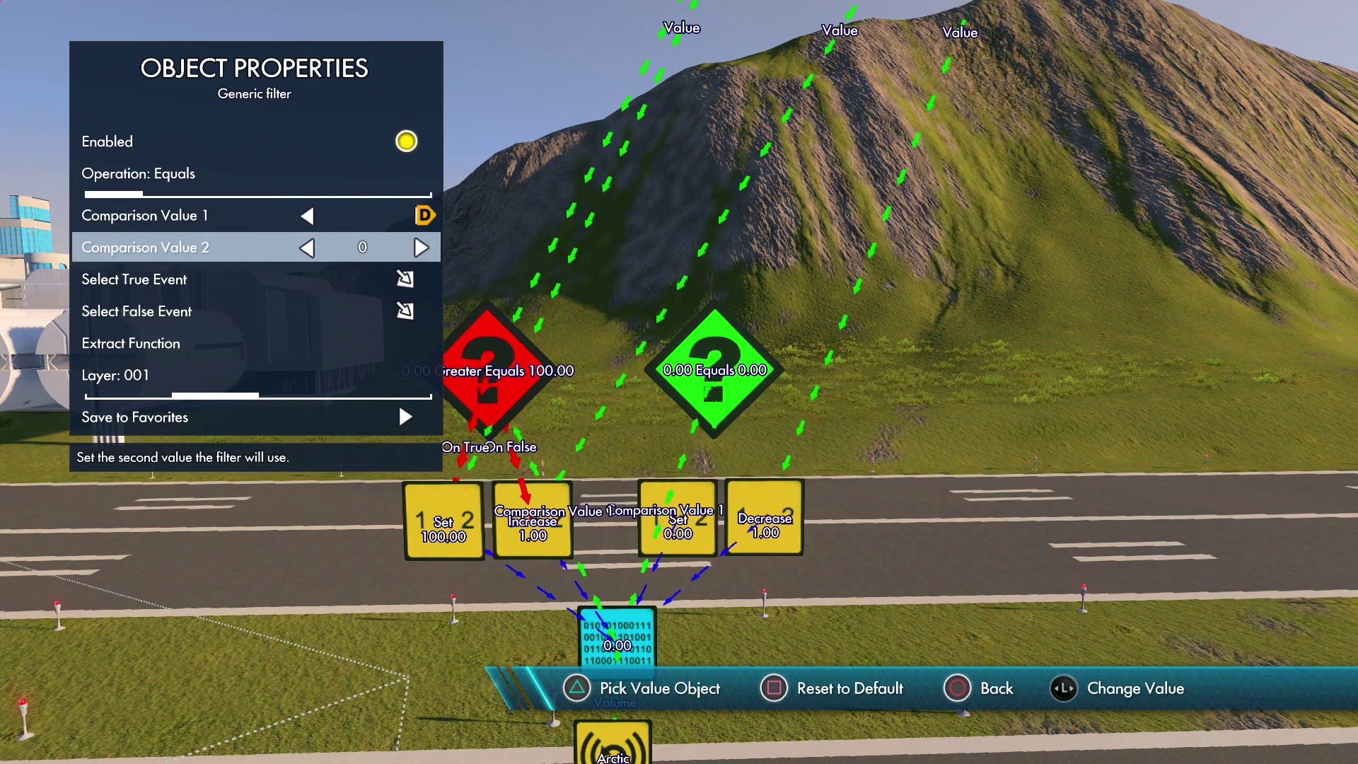
- Set the right Generic filter's operation to Less Equals
key(Up)
key(Up)
key(Right)
key(Right)
key(Right)
key(Right)
key(Right)
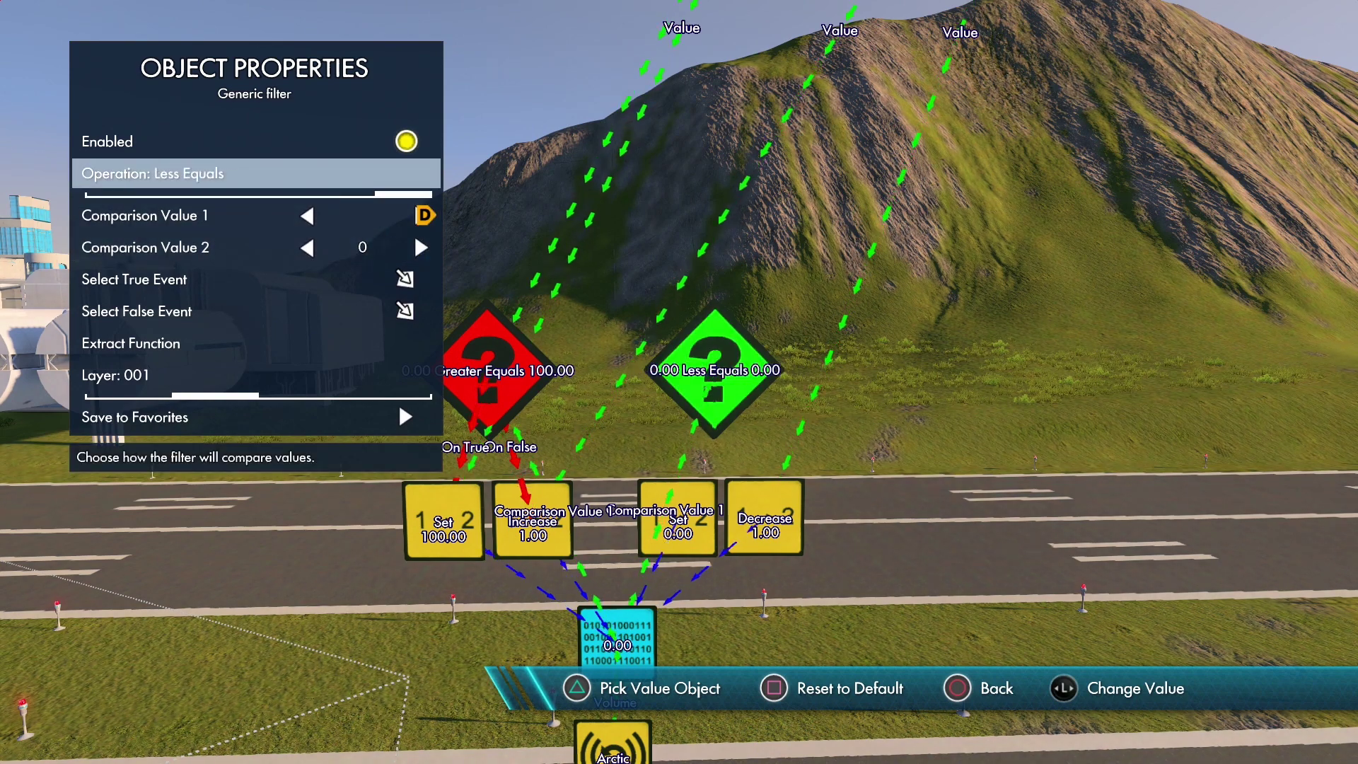
- Target the right filter's true event at the Set 0.00 event and its false event at the Decrease event
key(Down)
key(Down)
key(Down)
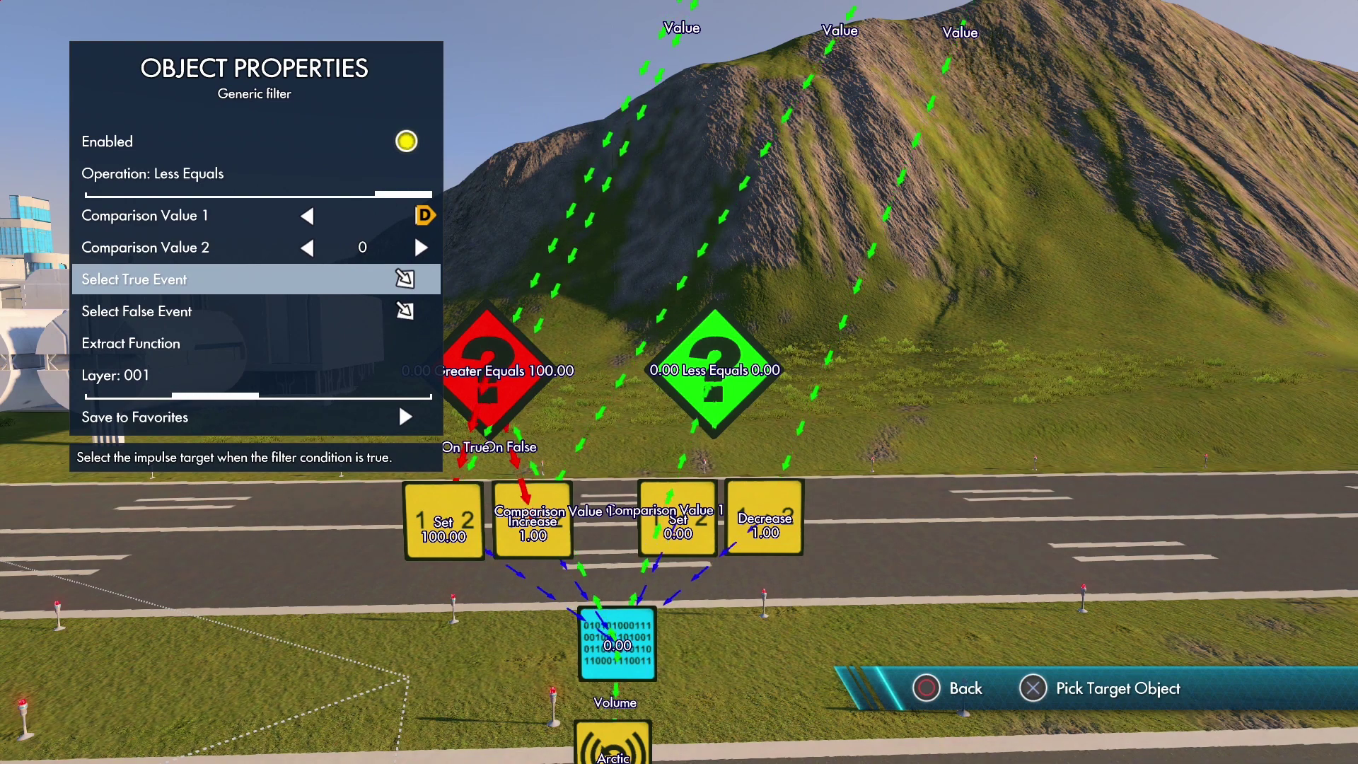
key(Return)
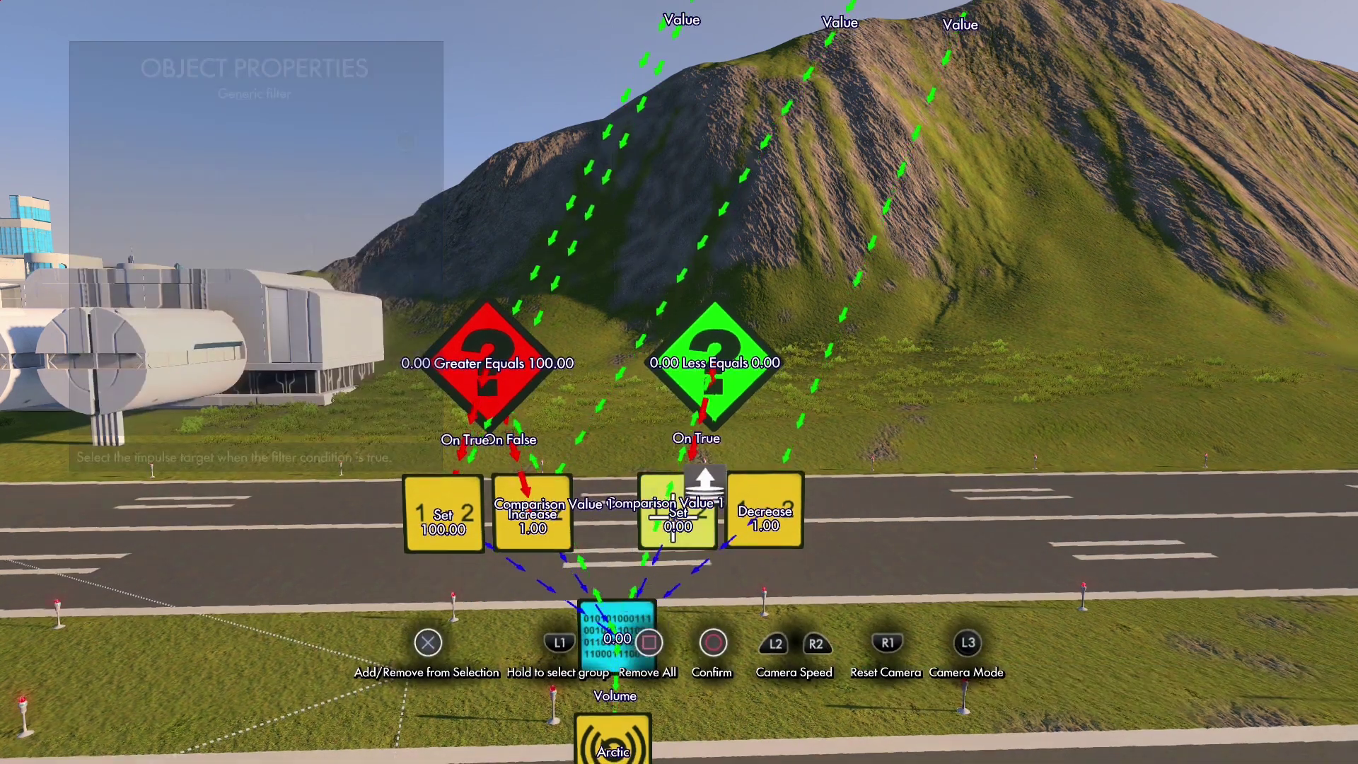
key(Return)
key(Down)
key(Return)
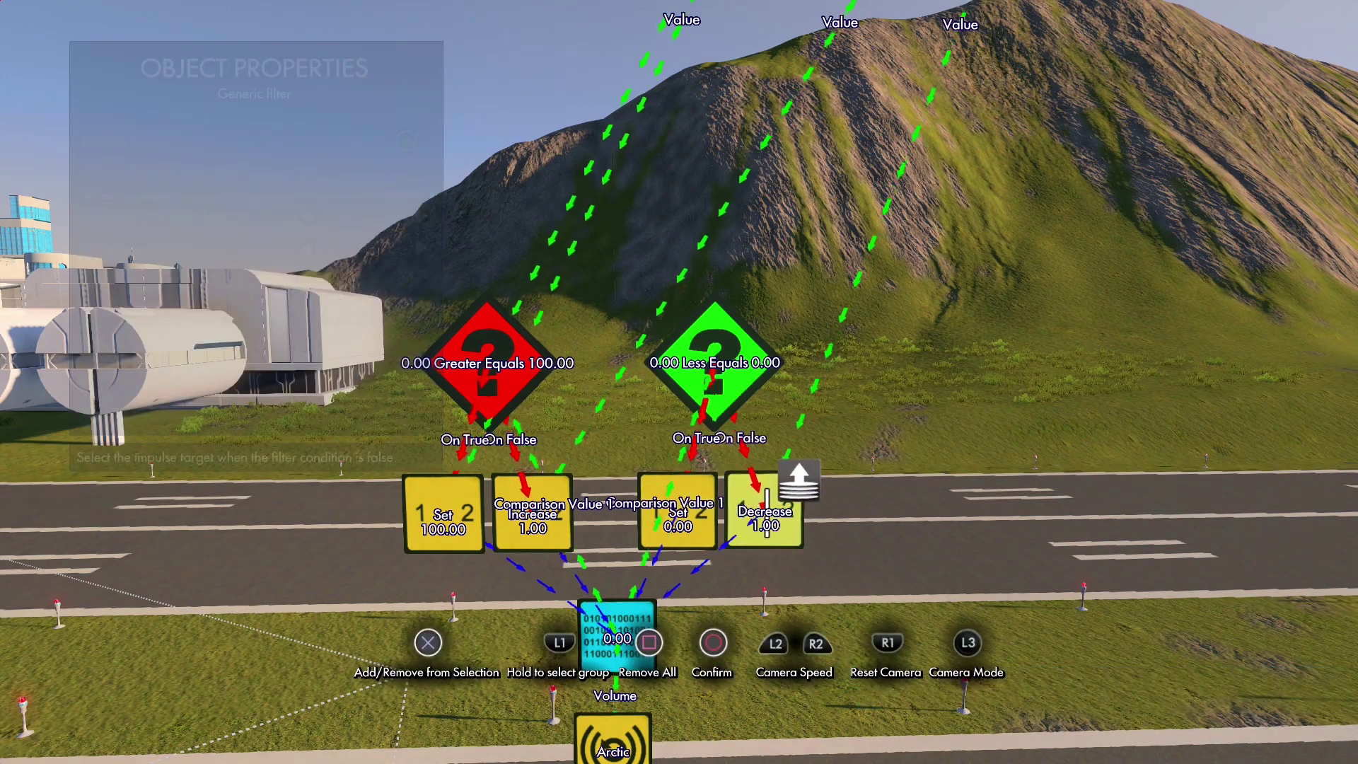
key(Return)
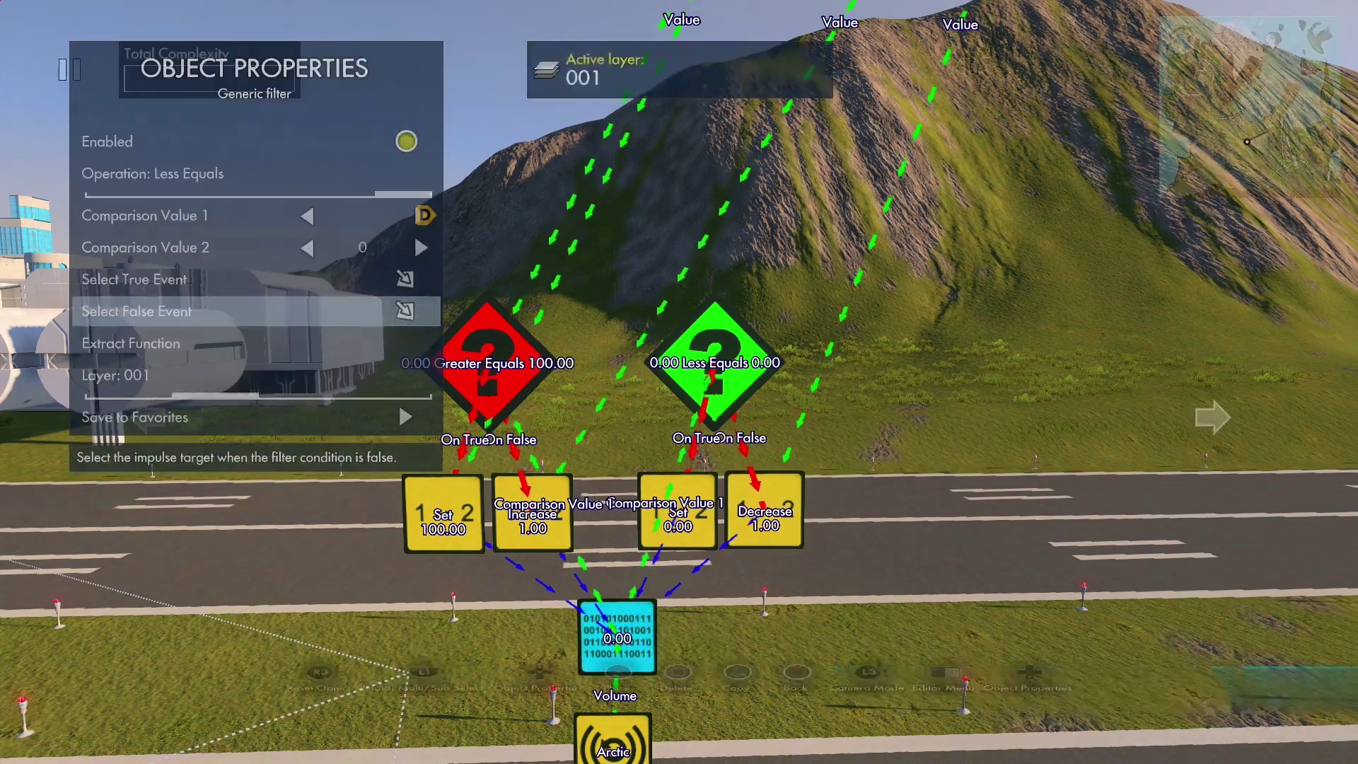
key(Escape)
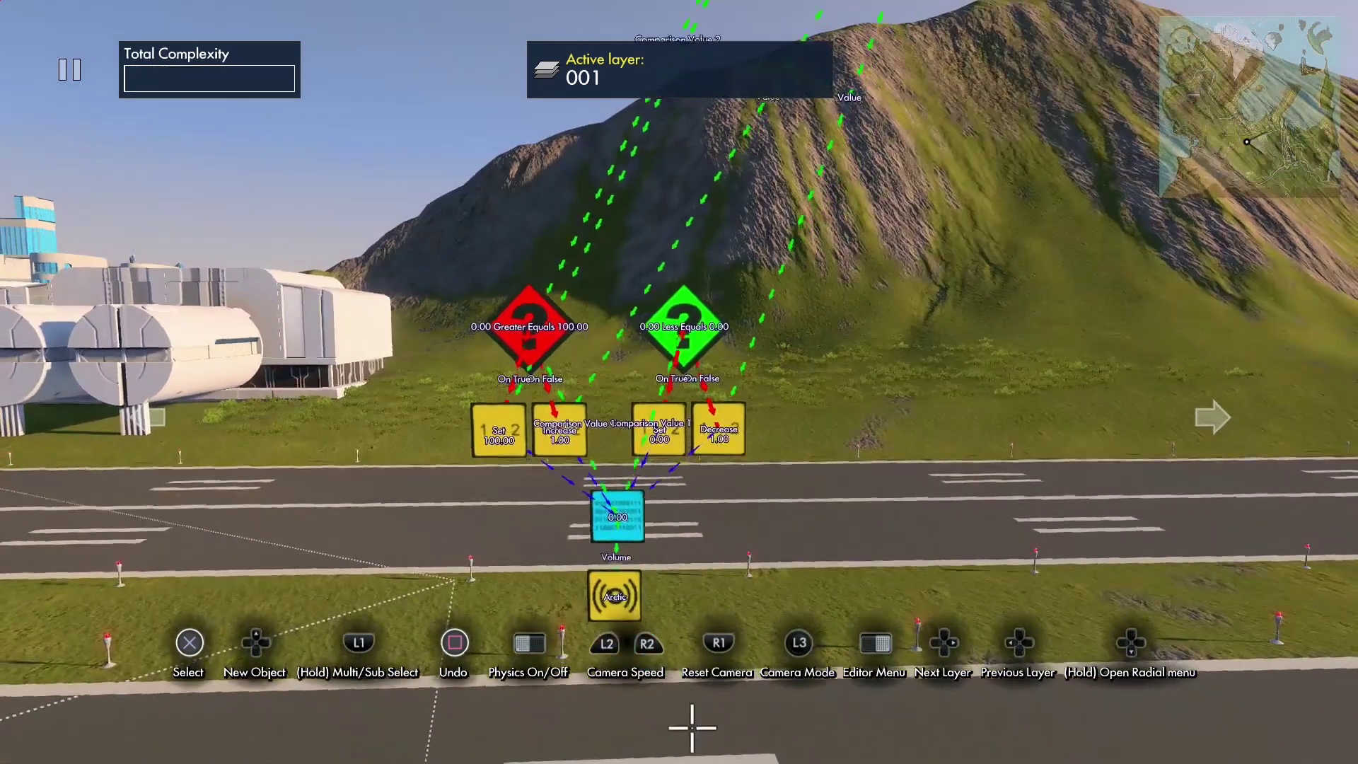
key(Up)
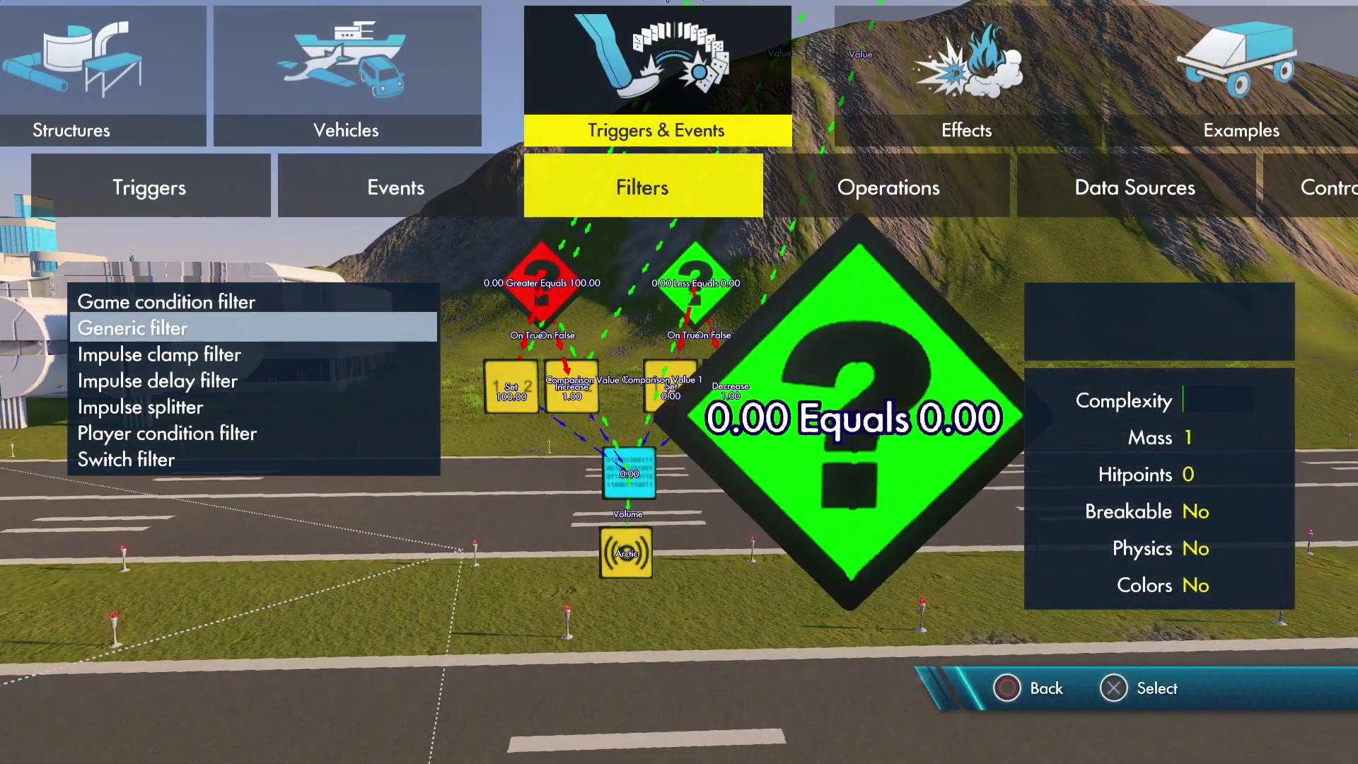
key(Escape)
key(Left)
key(Left)
key(Left)
key(Left)
key(Left)
key(Left)
key(Left)
key(Left)
key(Left)
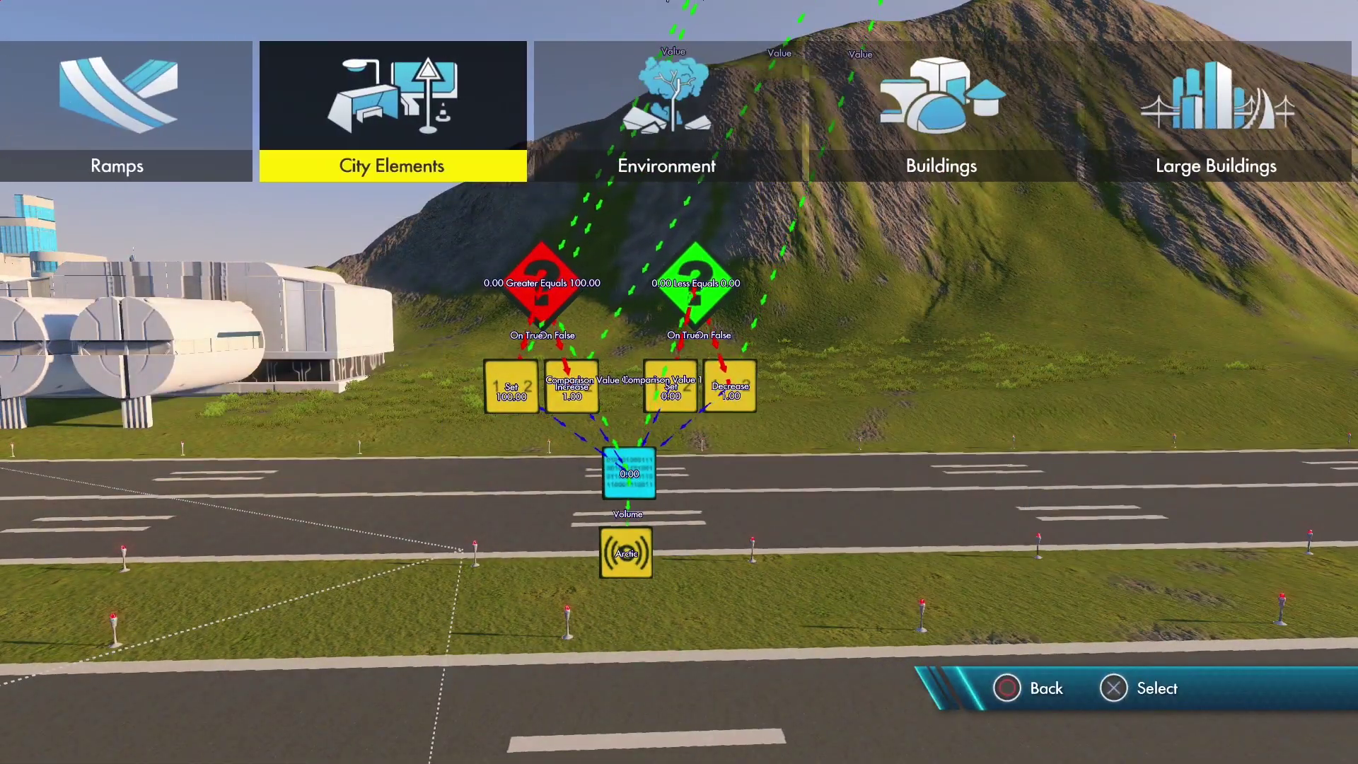
key(Return)
key(Up)
key(Up)
key(Up)
key(Up)
key(Up)
key(Up)
key(Up)
key(Up)
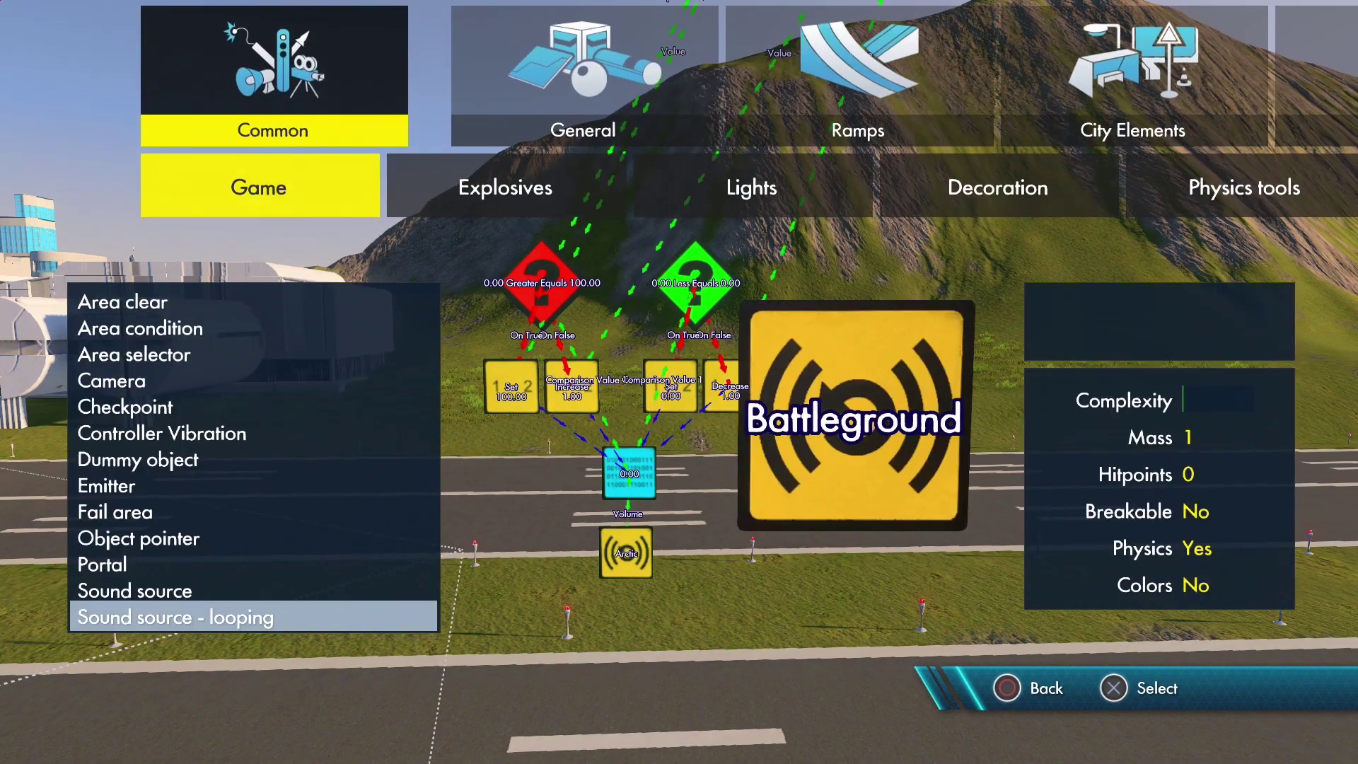
key(Up)
key(Up)
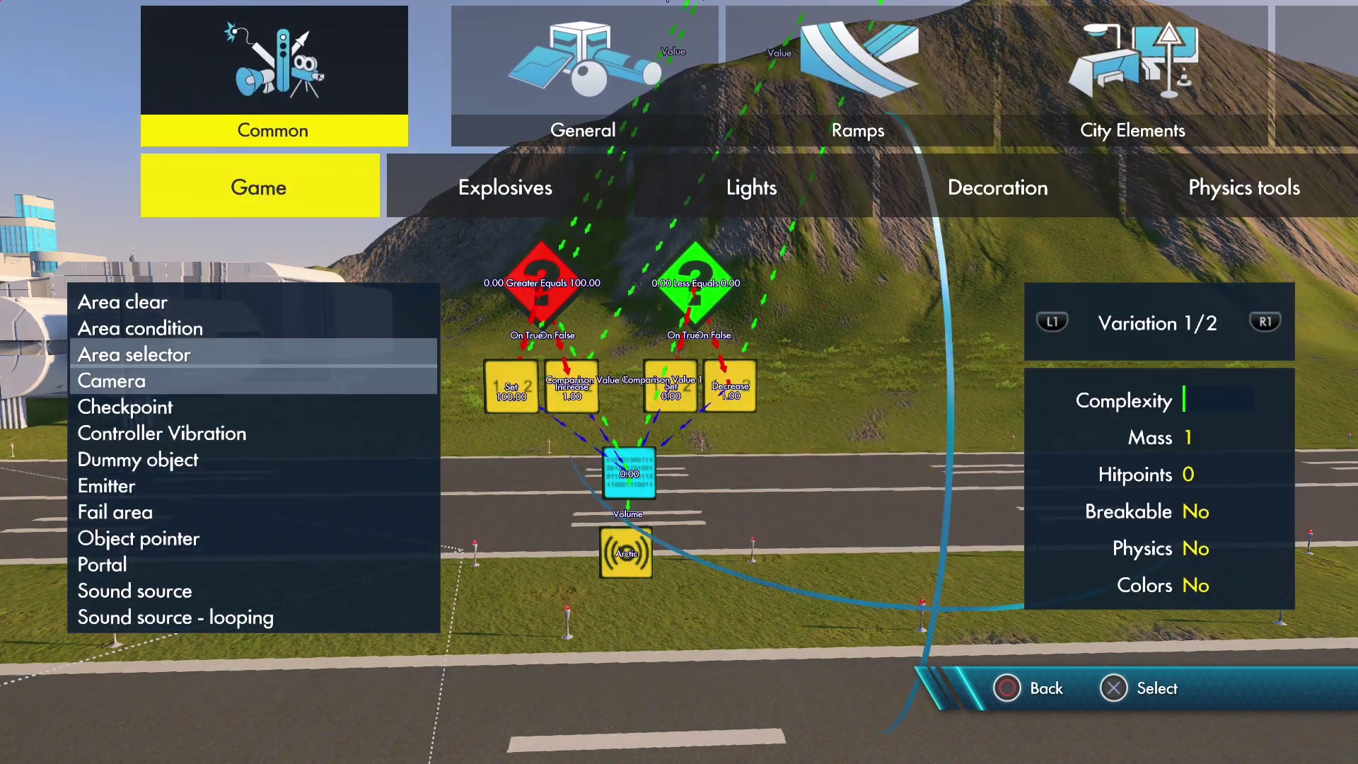
key(Escape)
- Group both filters, the four Set value events, the volume data source and the looping sound source
key(Return)
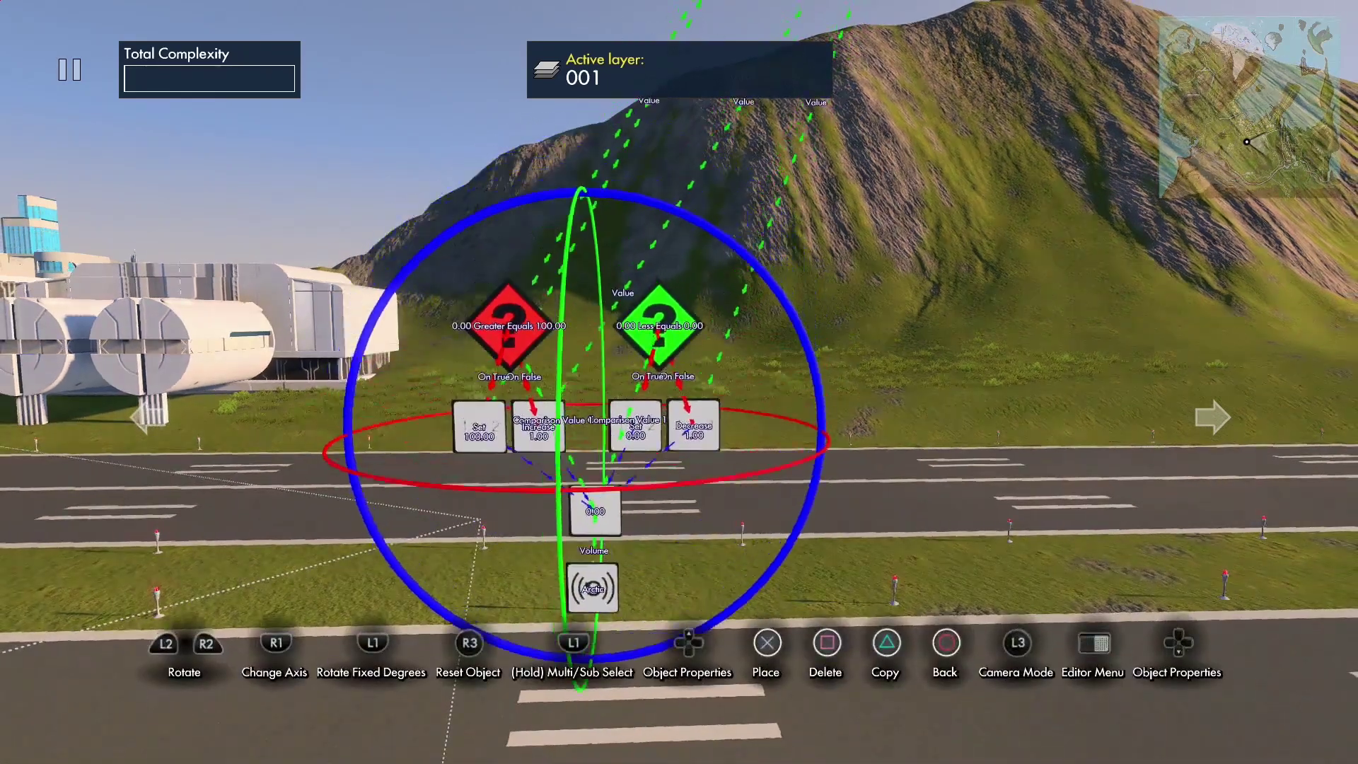
key(Up)
key(Return)
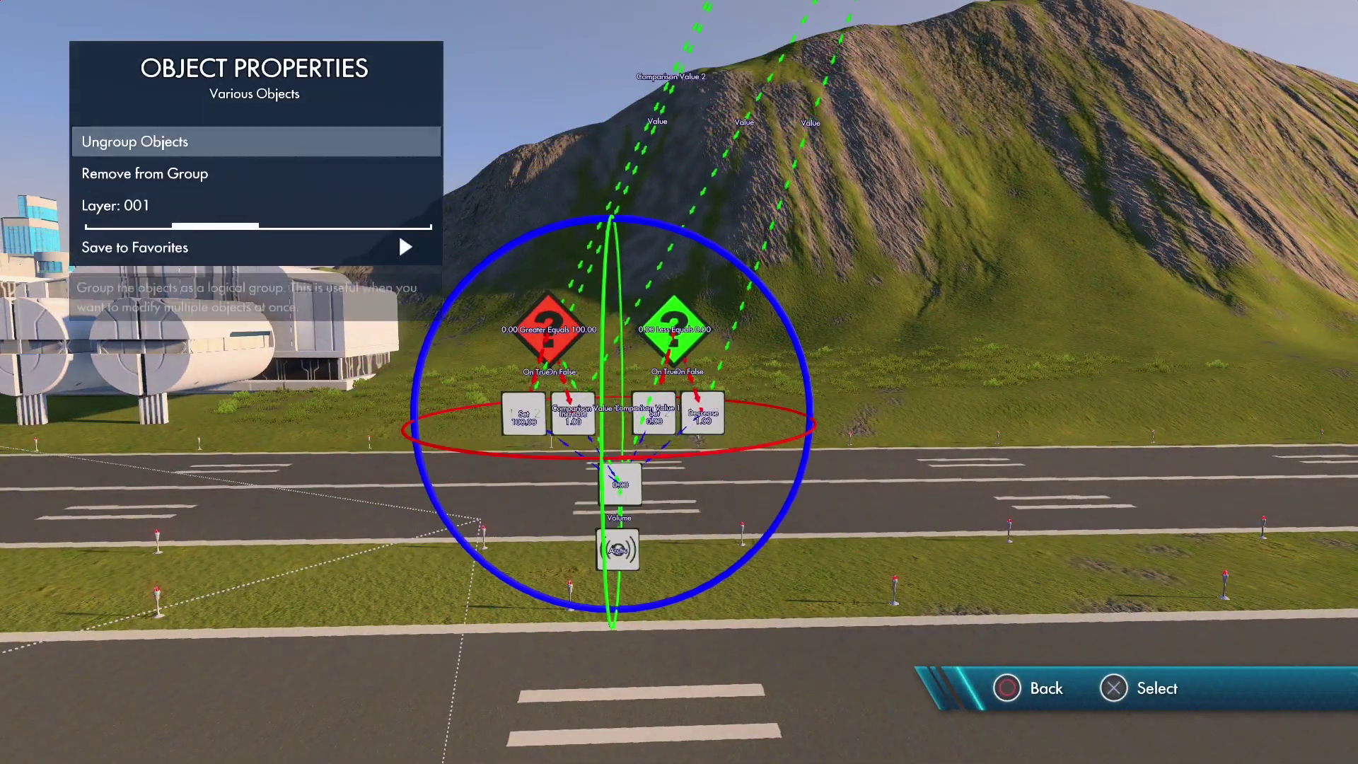
key(Escape)
key(Escape)
- Copy the grouped volume logic and place two duplicates in a row to the right of the original
key(ctrl+c)
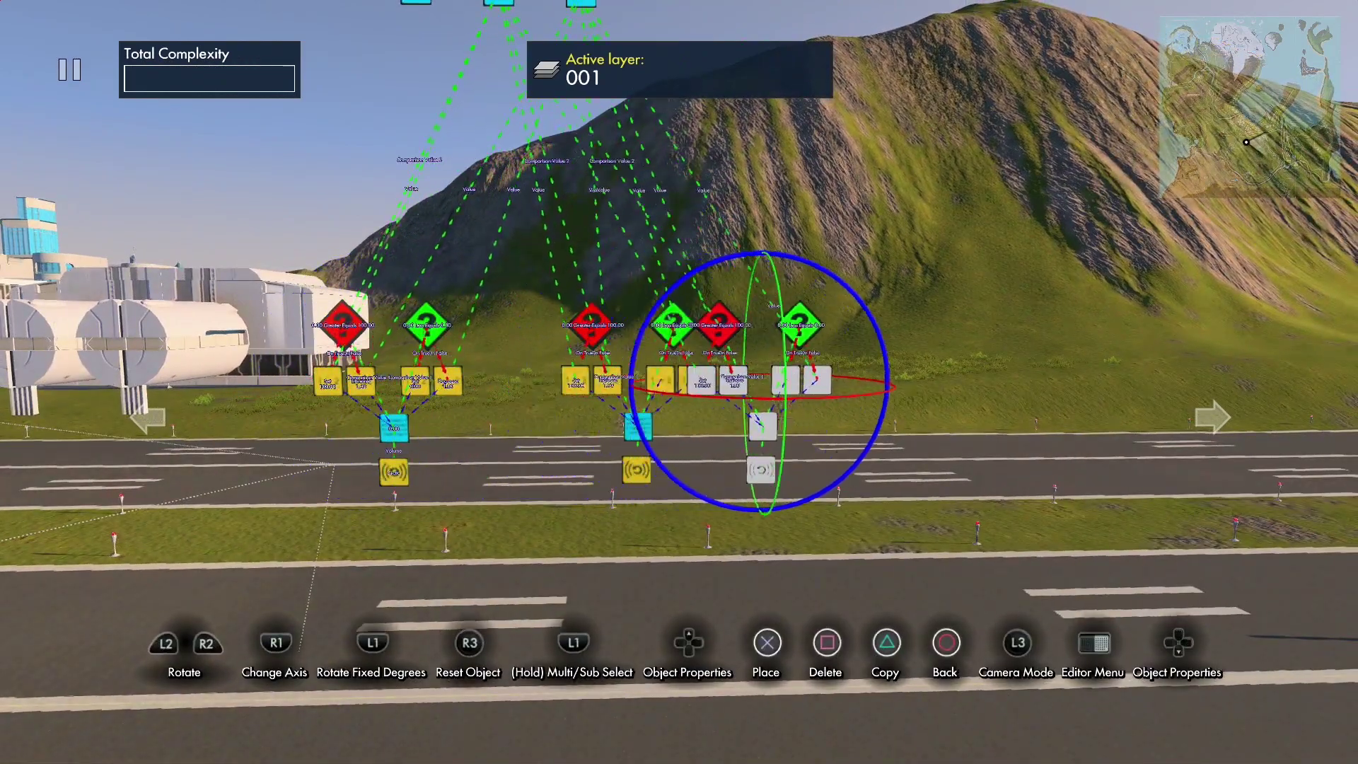
key(Return)
scroll(919, 382, up, 5)
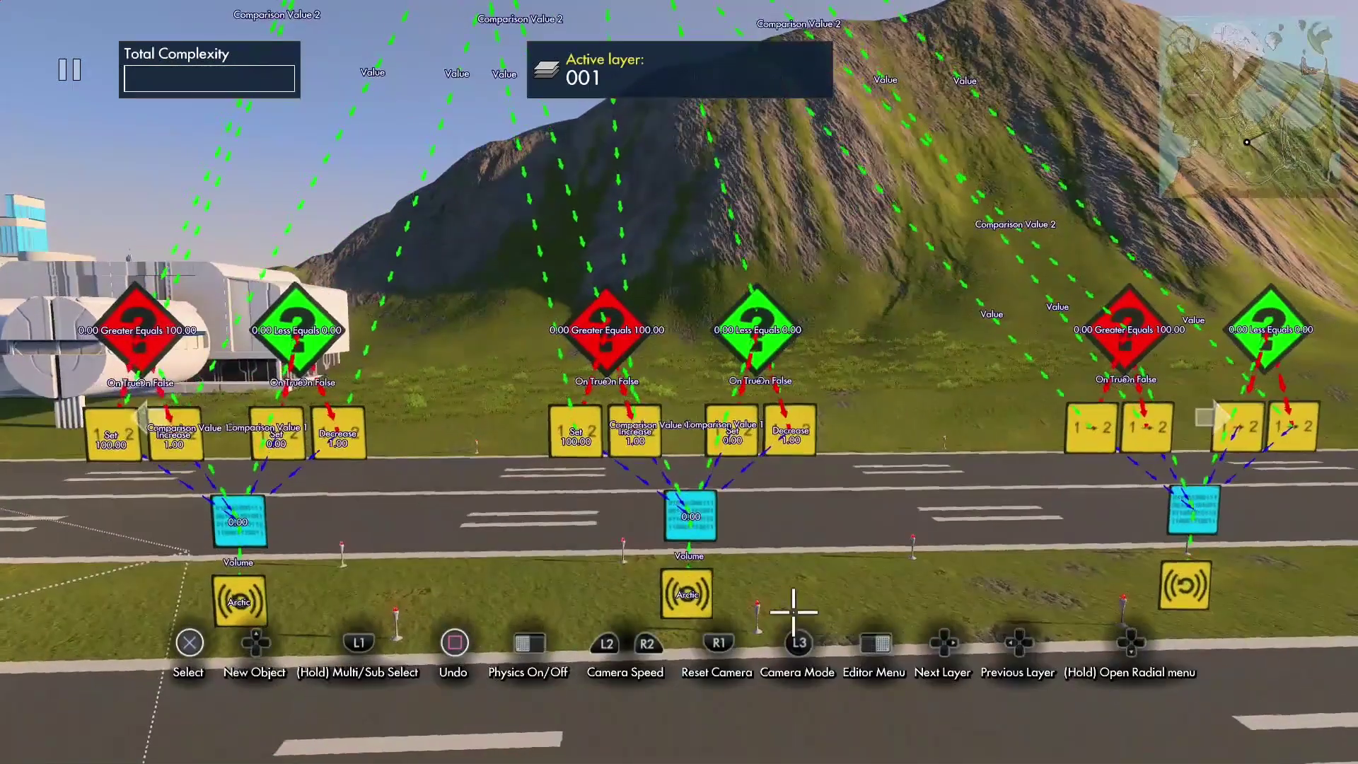
- Change the sound of the middle group's looping sound source to Drone, space 1
key(shift)
click(714, 587)
key(Down)
key(Right)
key(Right)
key(Right)
key(Right)
key(Right)
key(Right)
key(Right)
key(Right)
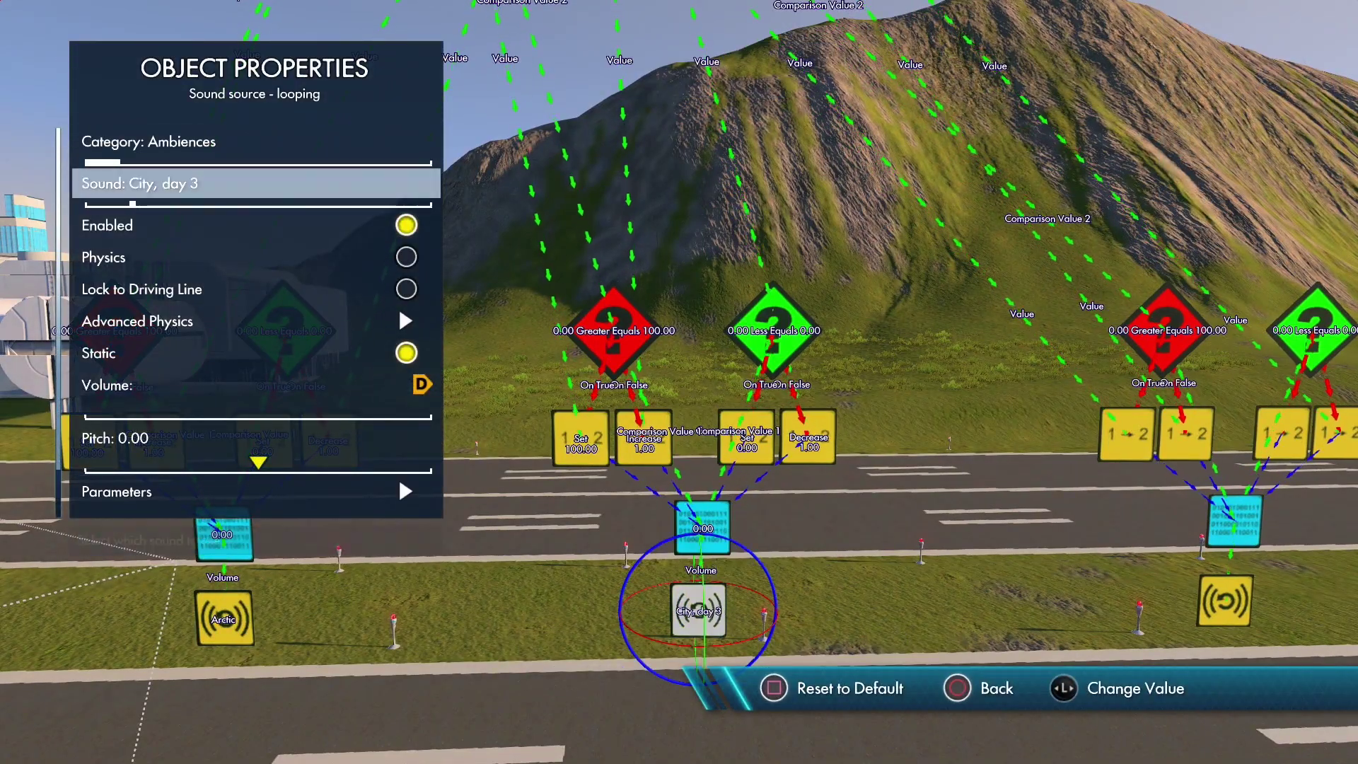
key(Right)
key(Right)
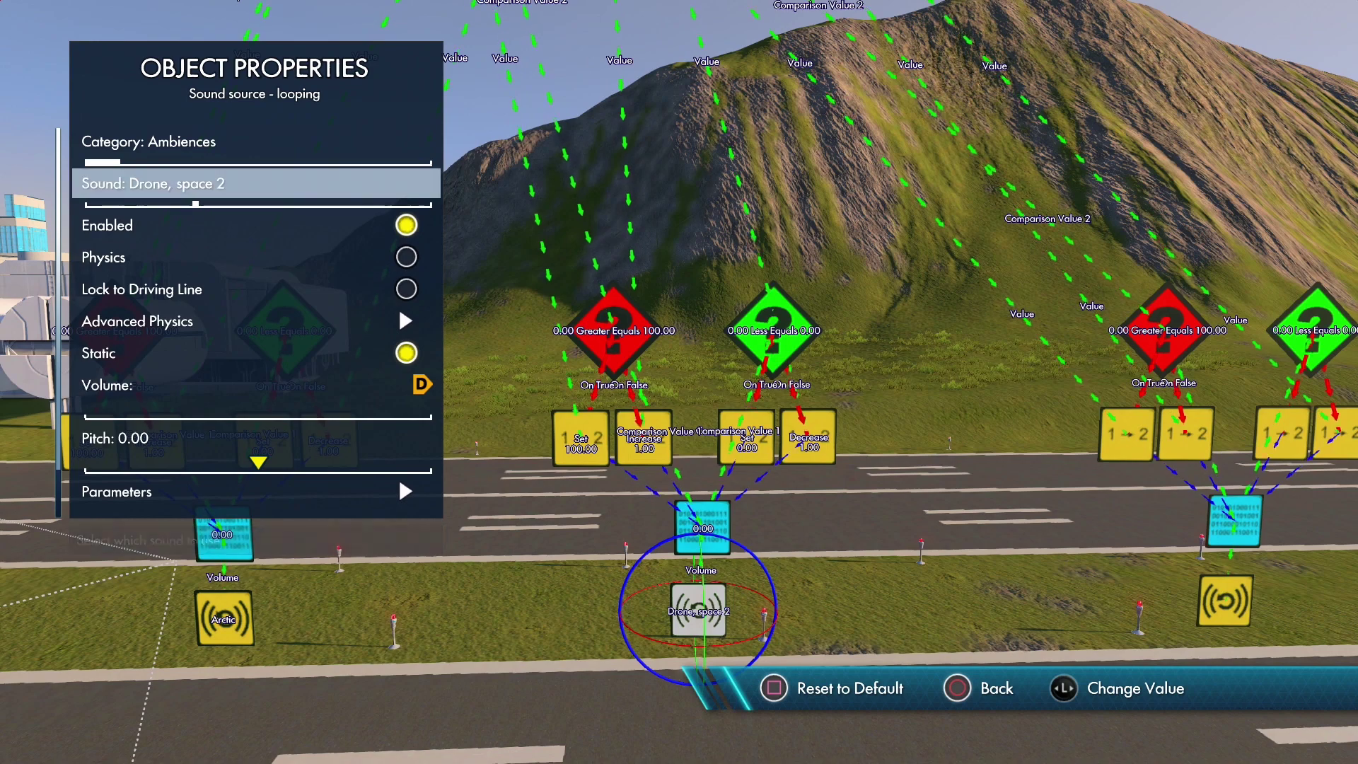
key(Escape)
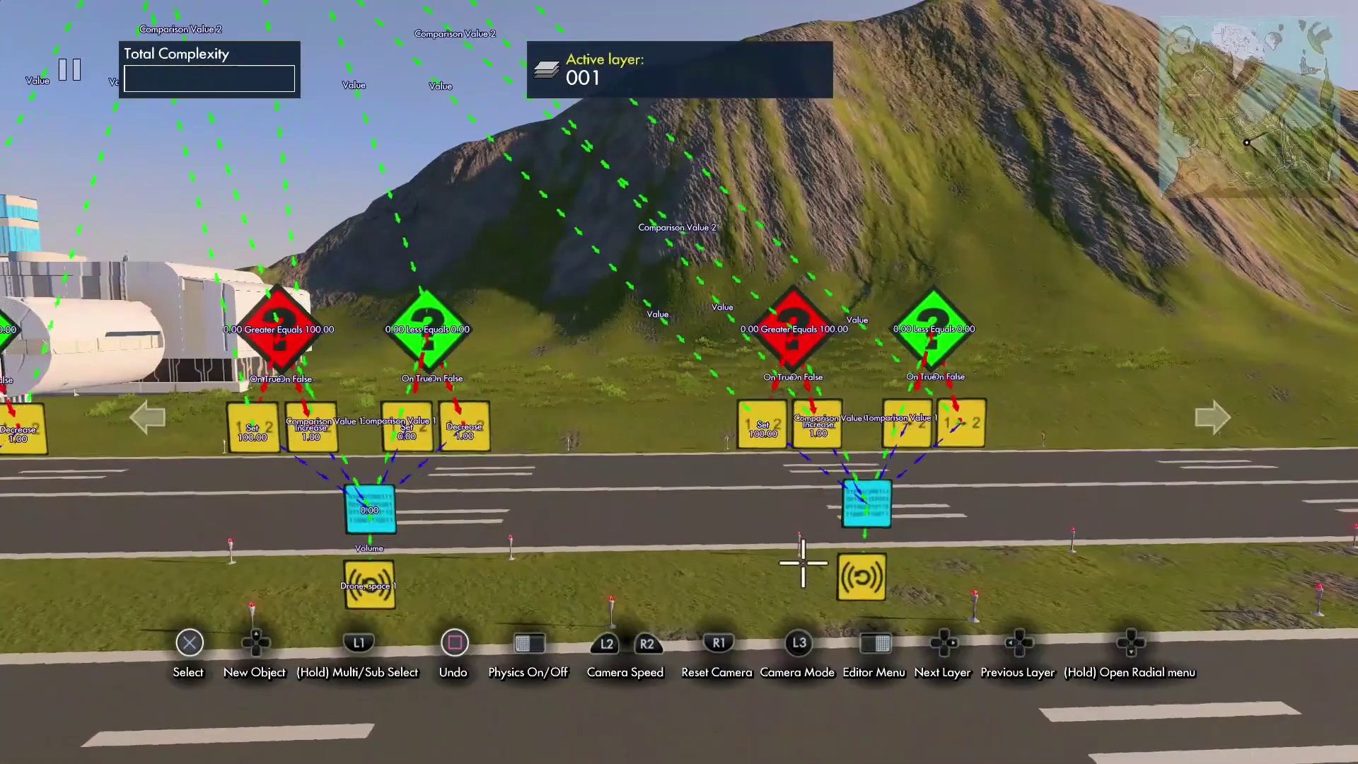
- Change the sound of the rightmost group's looping sound source to Swamp 1
key(L1)
click(860, 571)
key(Square)
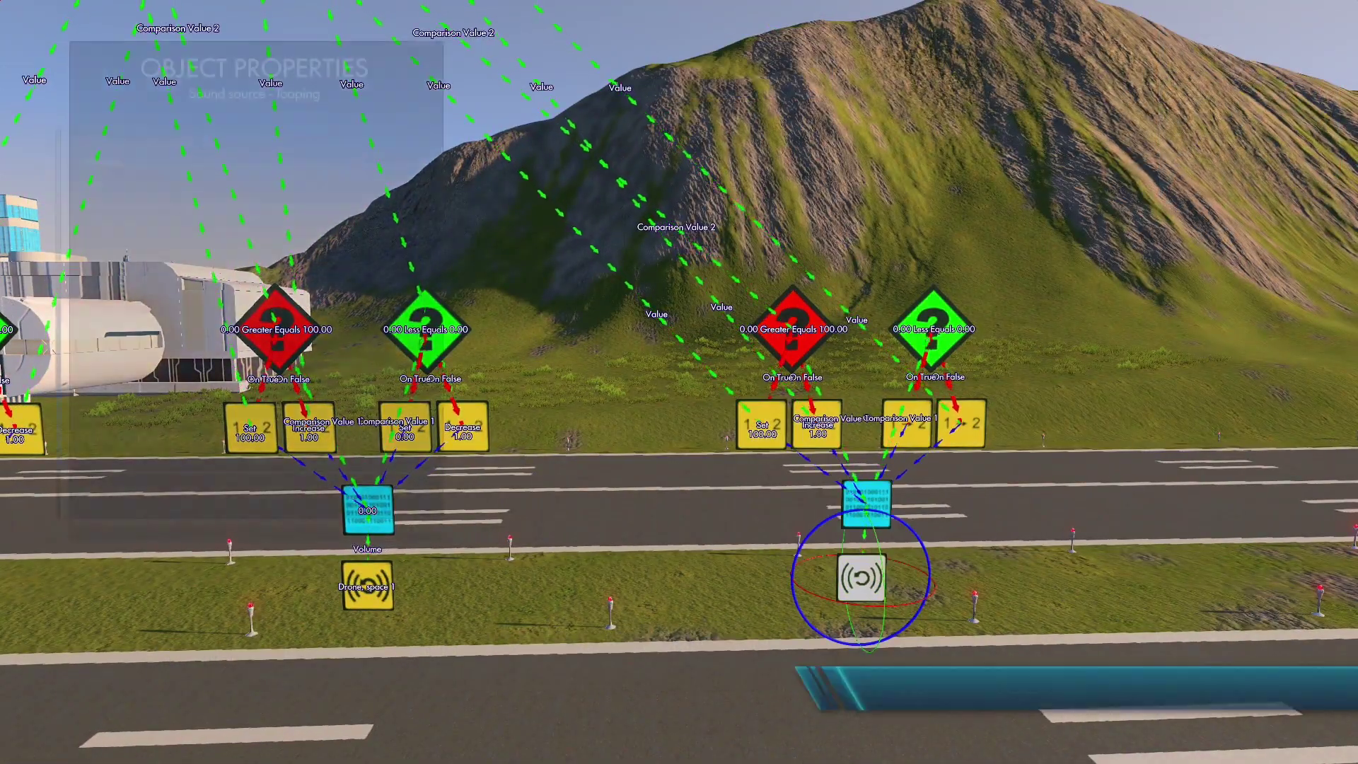
key(Down)
key(Down)
key(Up)
key(Up)
key(Right)
key(Right)
key(Right)
key(Right)
key(Right)
key(Right)
key(Right)
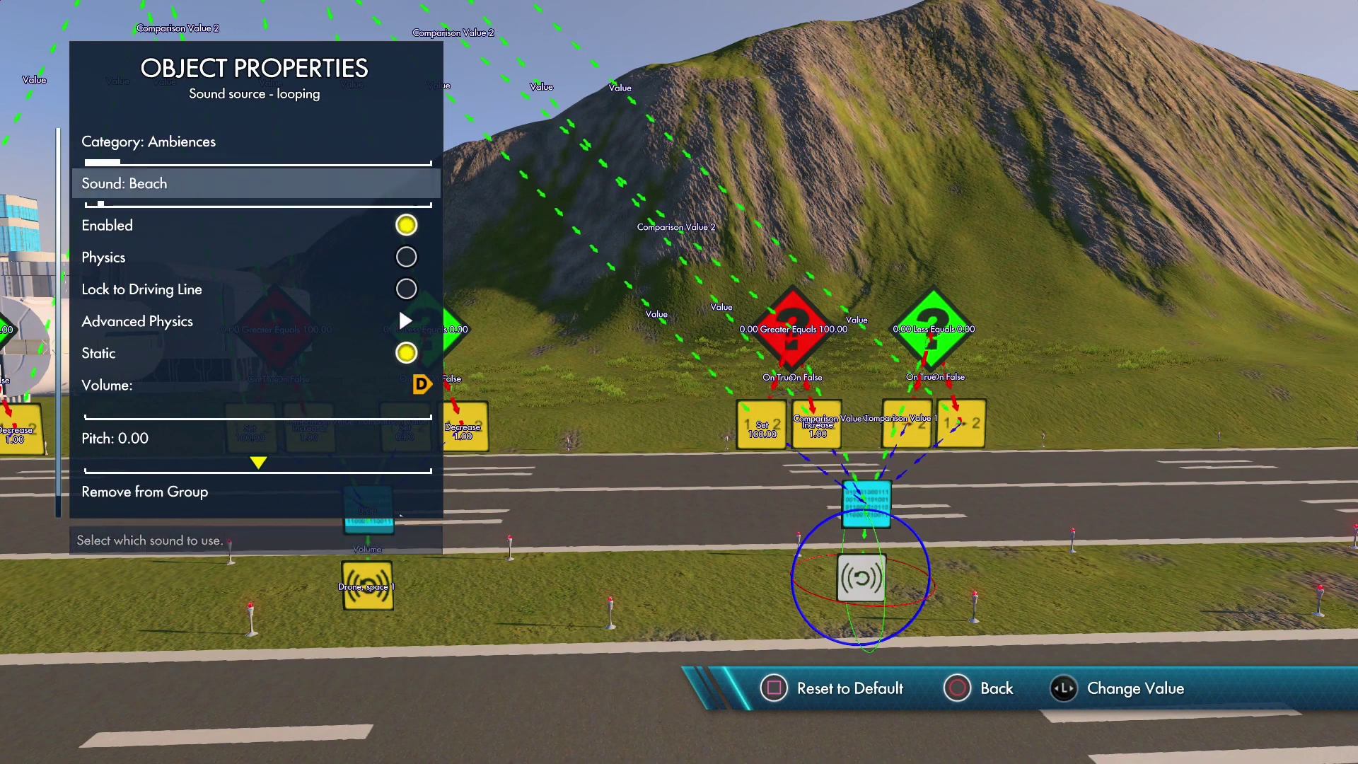
key(Right)
key(Right)
key(Right)
key(Right)
key(Right)
key(Right)
key(Right)
key(Right)
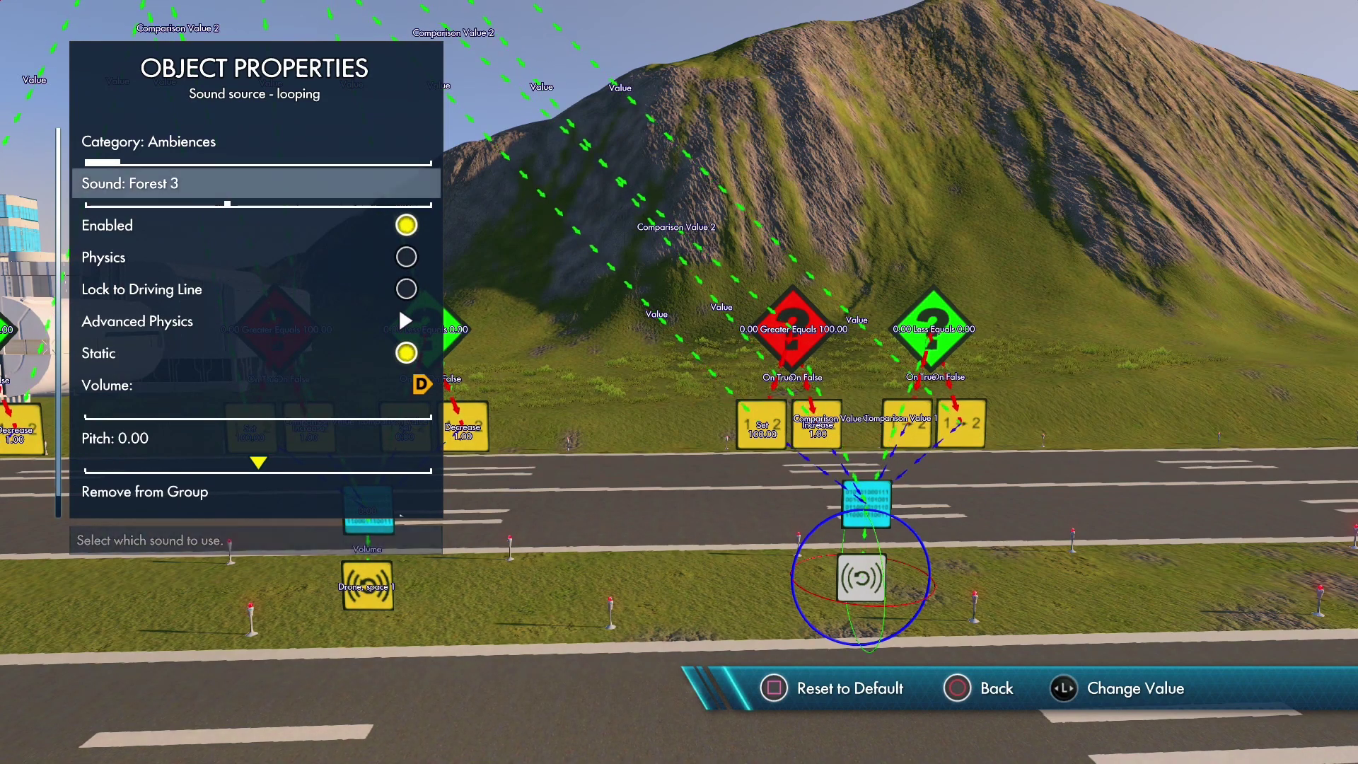
key(Right)
key(Right)
key(Right)
key(Right)
key(Right)
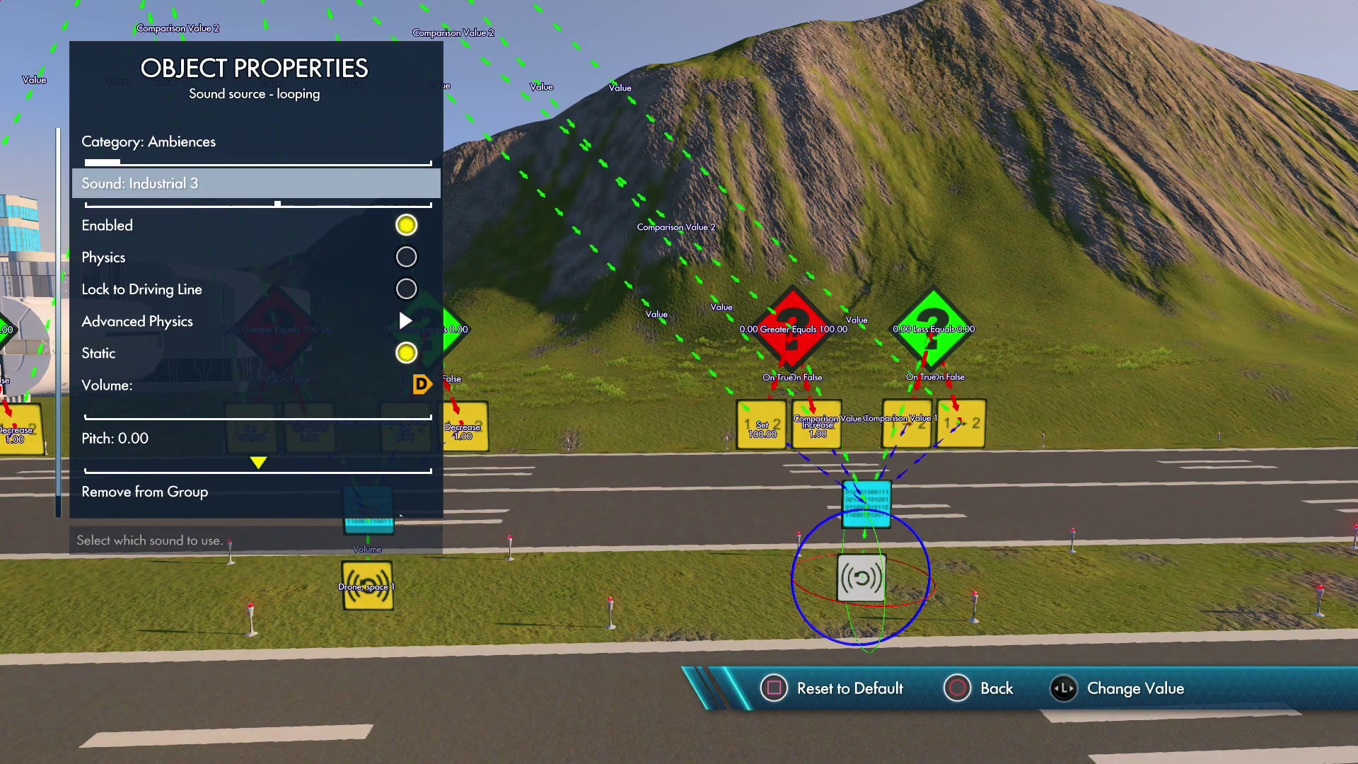
key(Right)
key(Right)
key(Right)
key(Right)
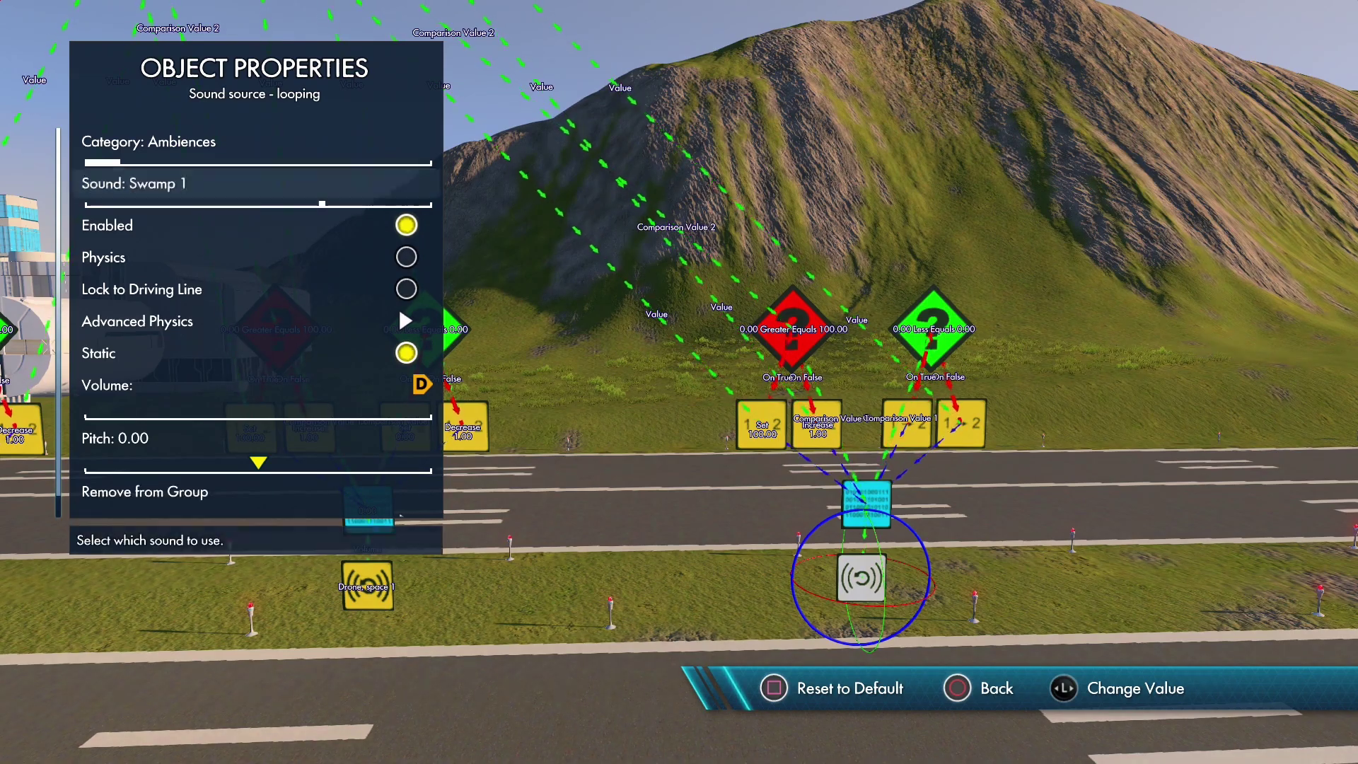
key(Escape)
scroll(863, 579, down, 5)
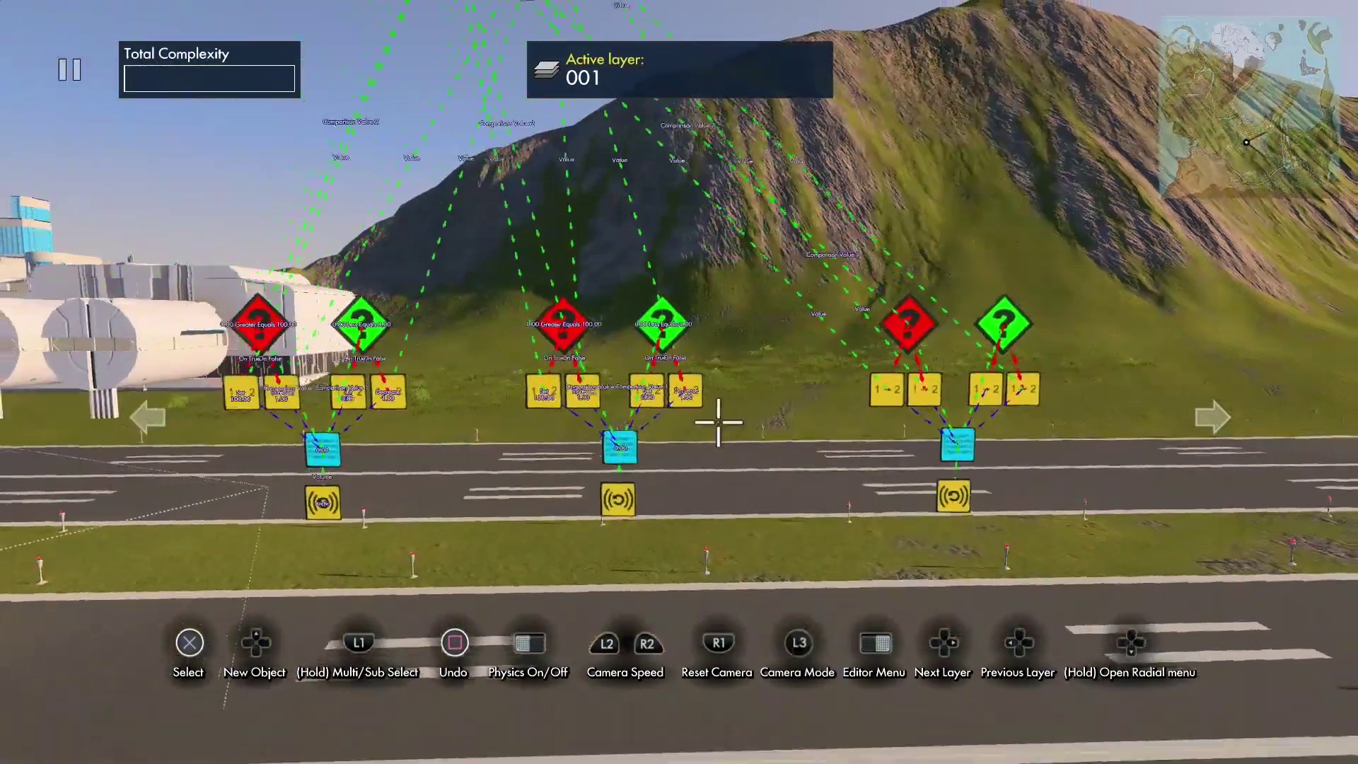
- Place a Switch filter directly below the leftmost of the three variable data sources
scroll(700, 495, up, 5)
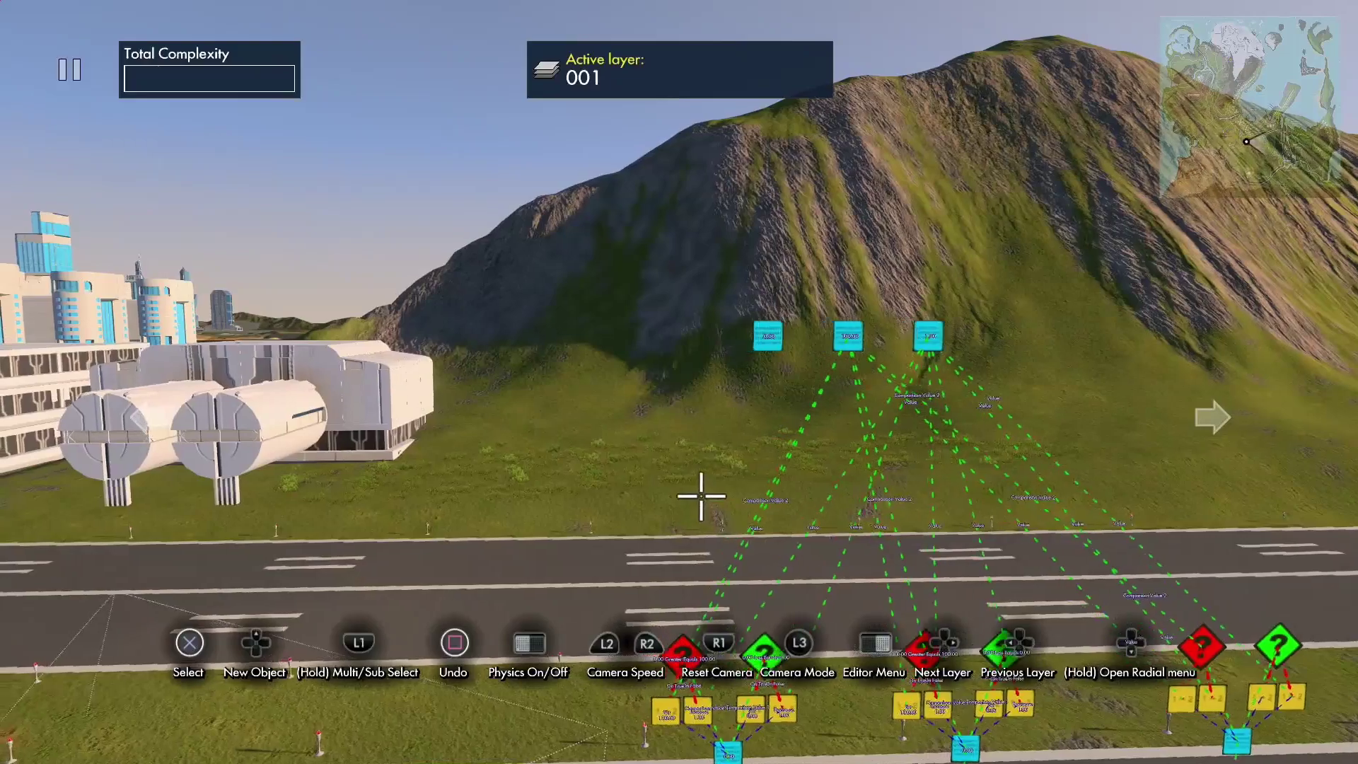
key(Up)
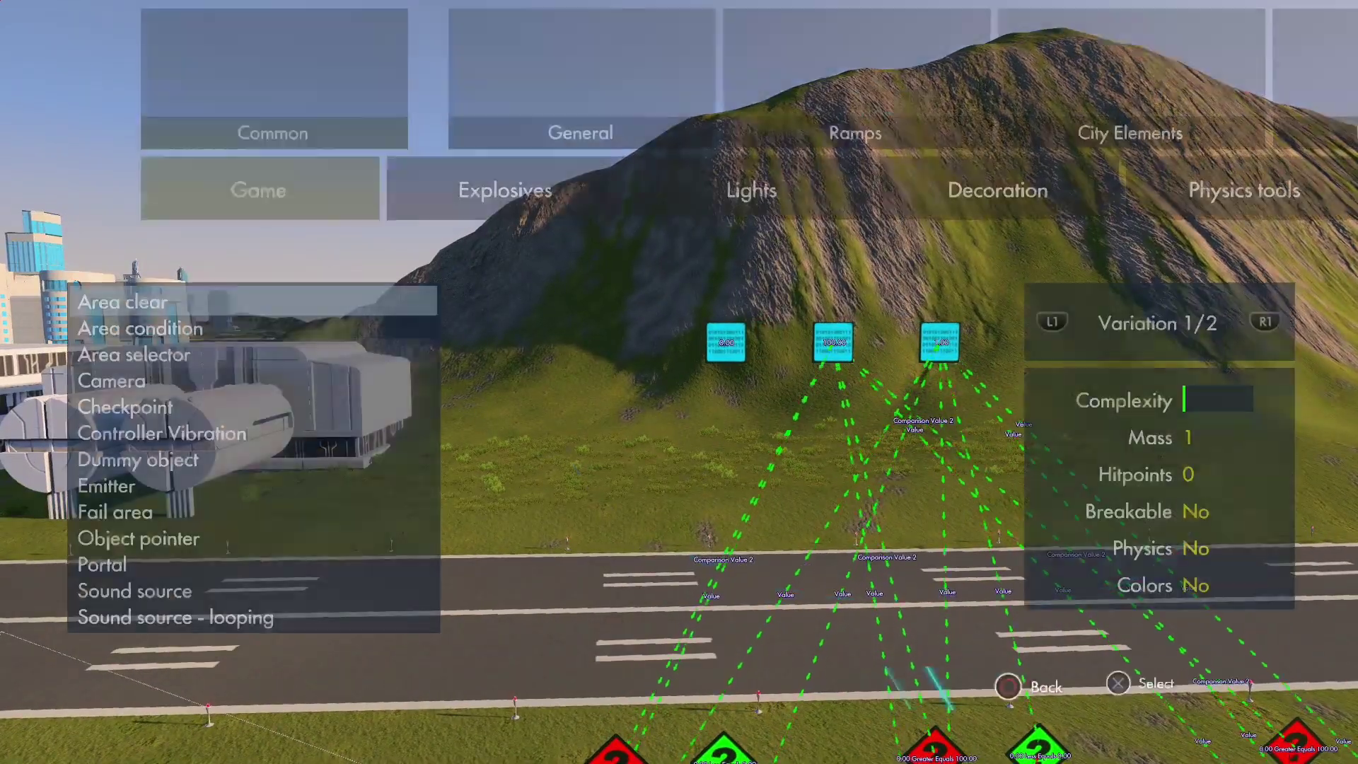
key(Right)
key(Right)
key(Right)
key(Right)
key(Right)
key(Right)
key(Right)
key(Right)
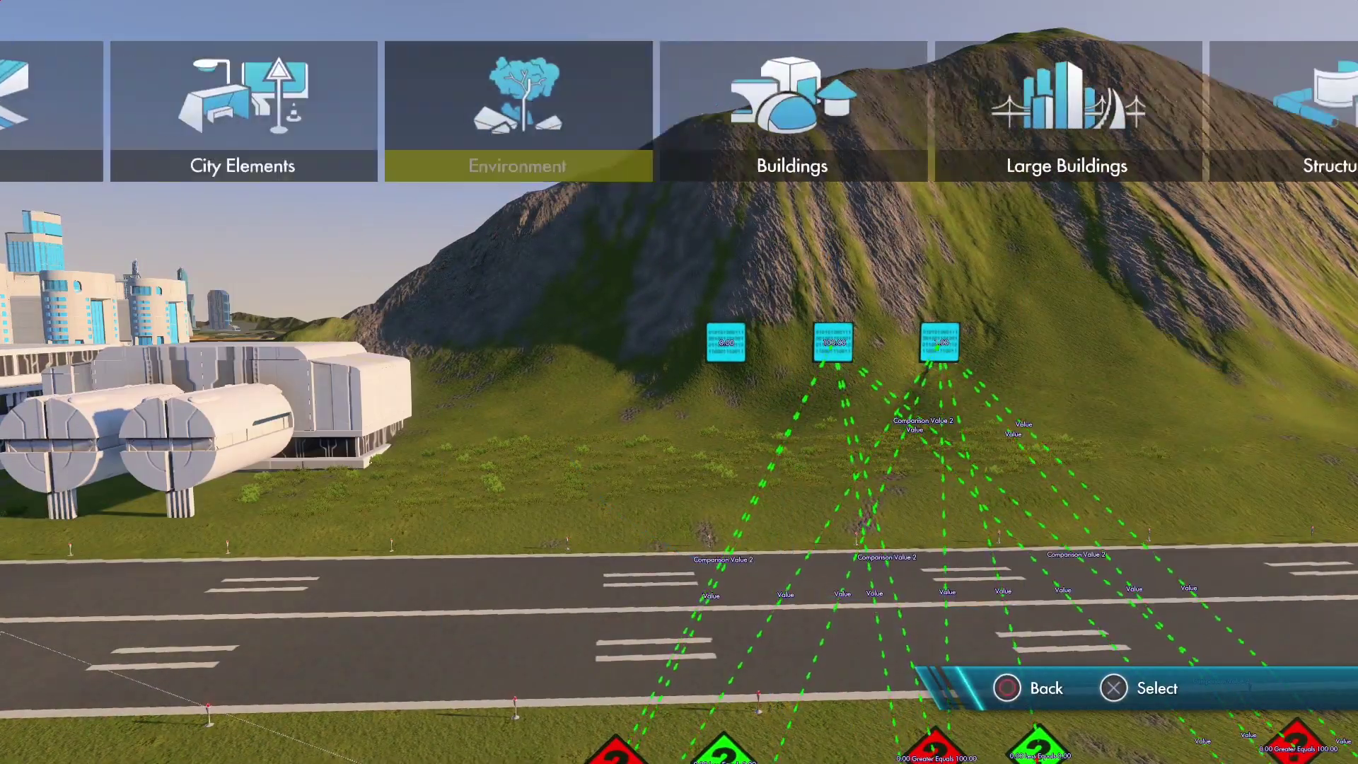
key(Right)
key(Down)
key(Down)
key(Down)
key(Down)
key(Down)
key(Return)
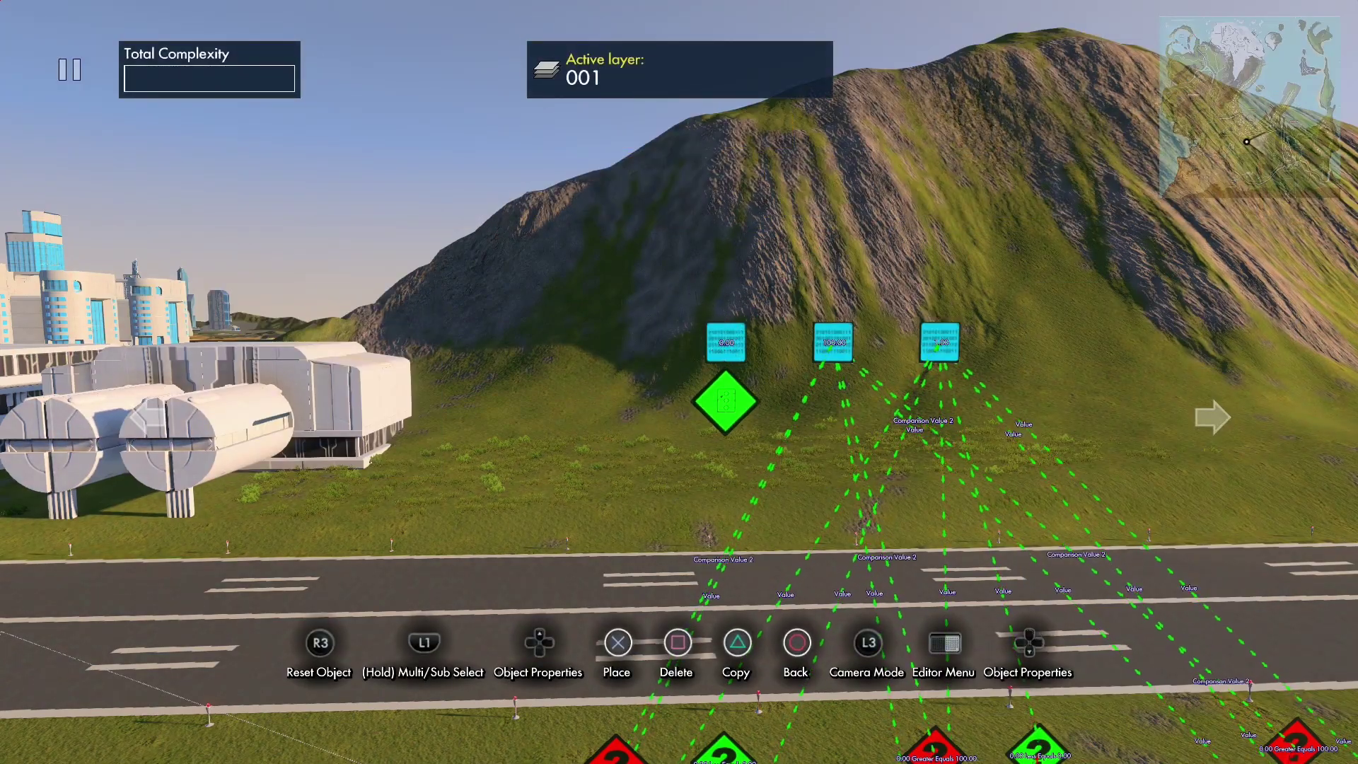
key(Return)
- Place an Interval trigger just left of the Switch filter
key(Up)
key(Left)
key(Left)
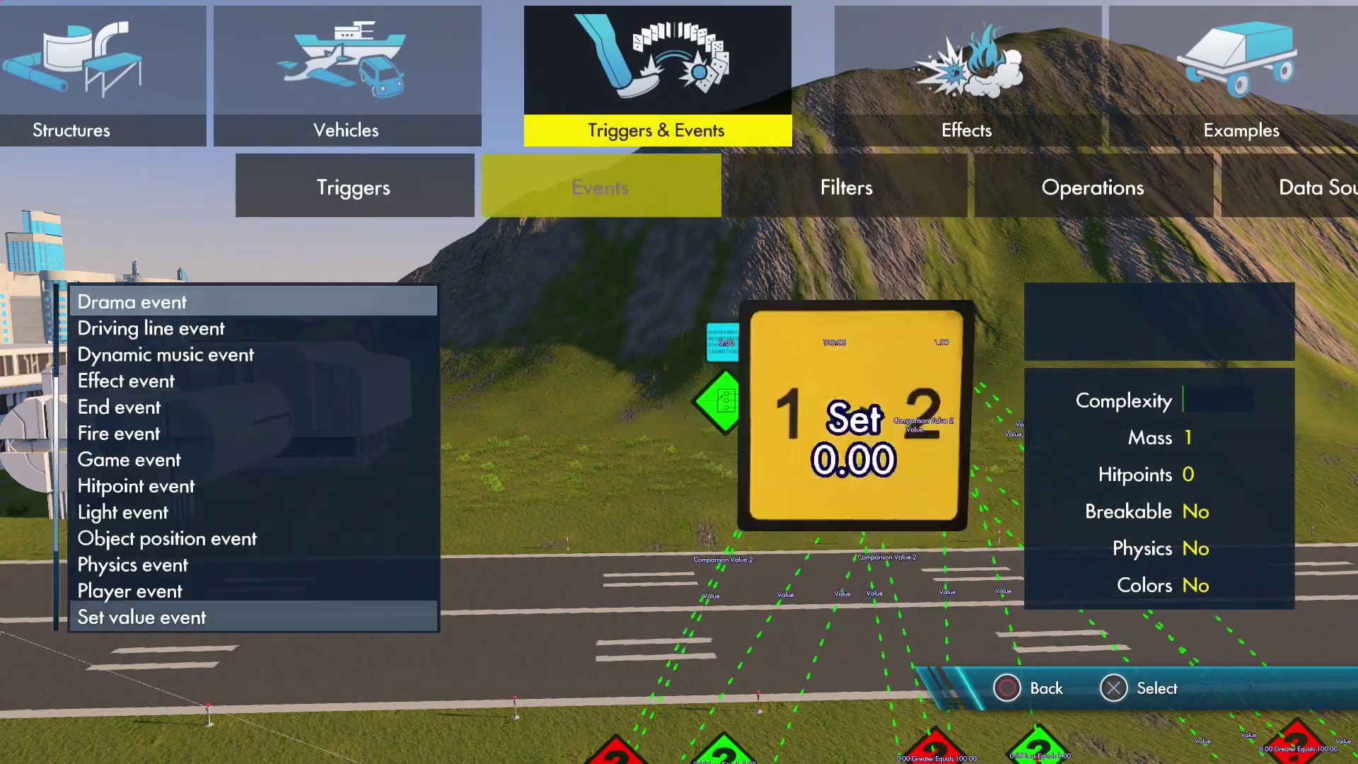
key(Down)
key(Down)
key(Return)
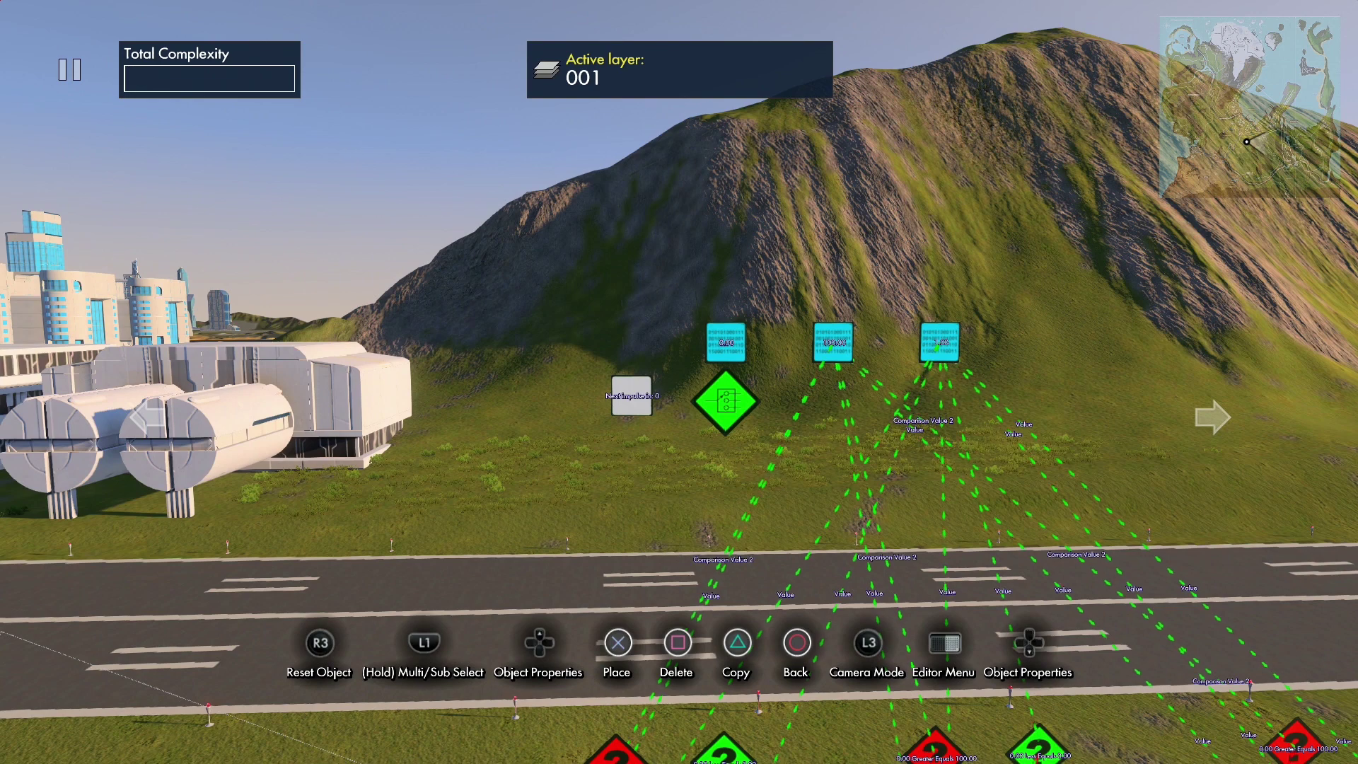
key(Return)
- Place a State event above the Interval trigger and a copy of it to the trigger's left
key(n)
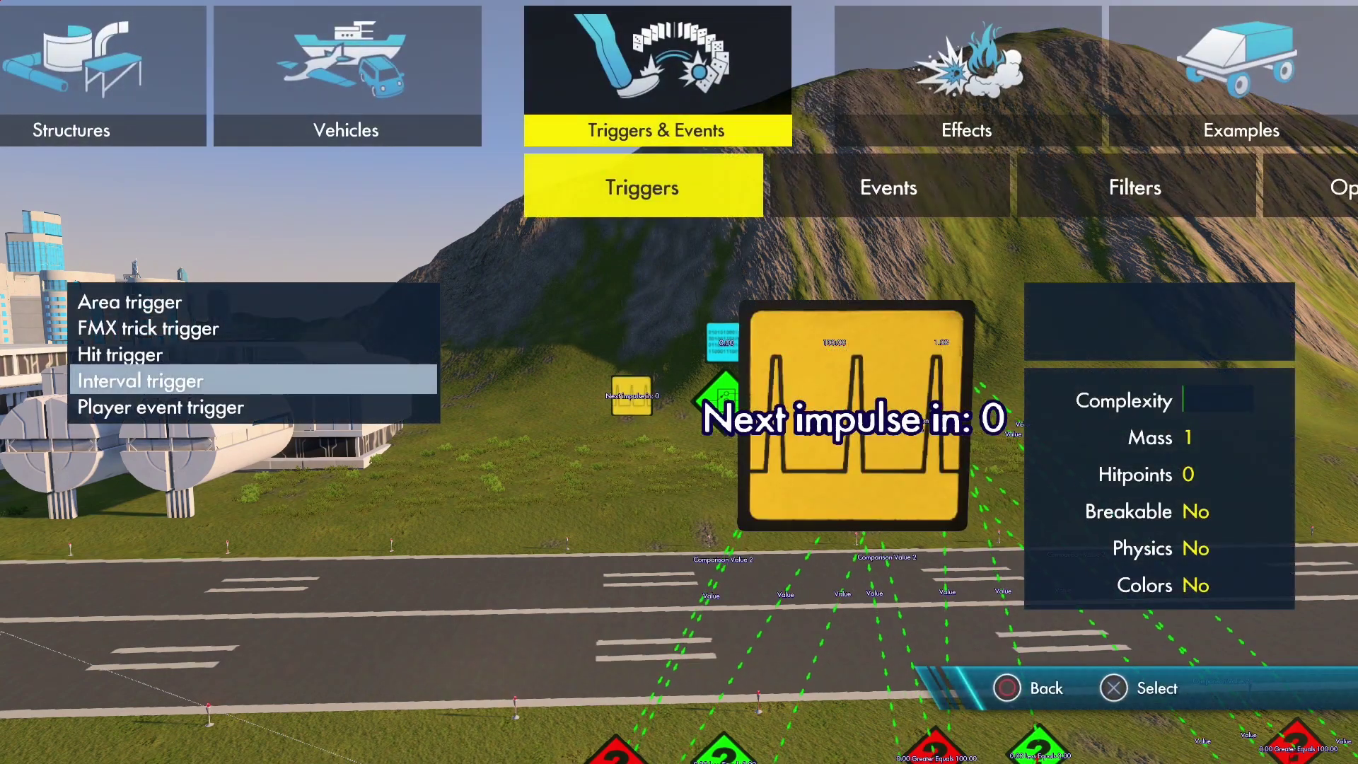
key(Right)
key(Down)
key(Down)
key(Down)
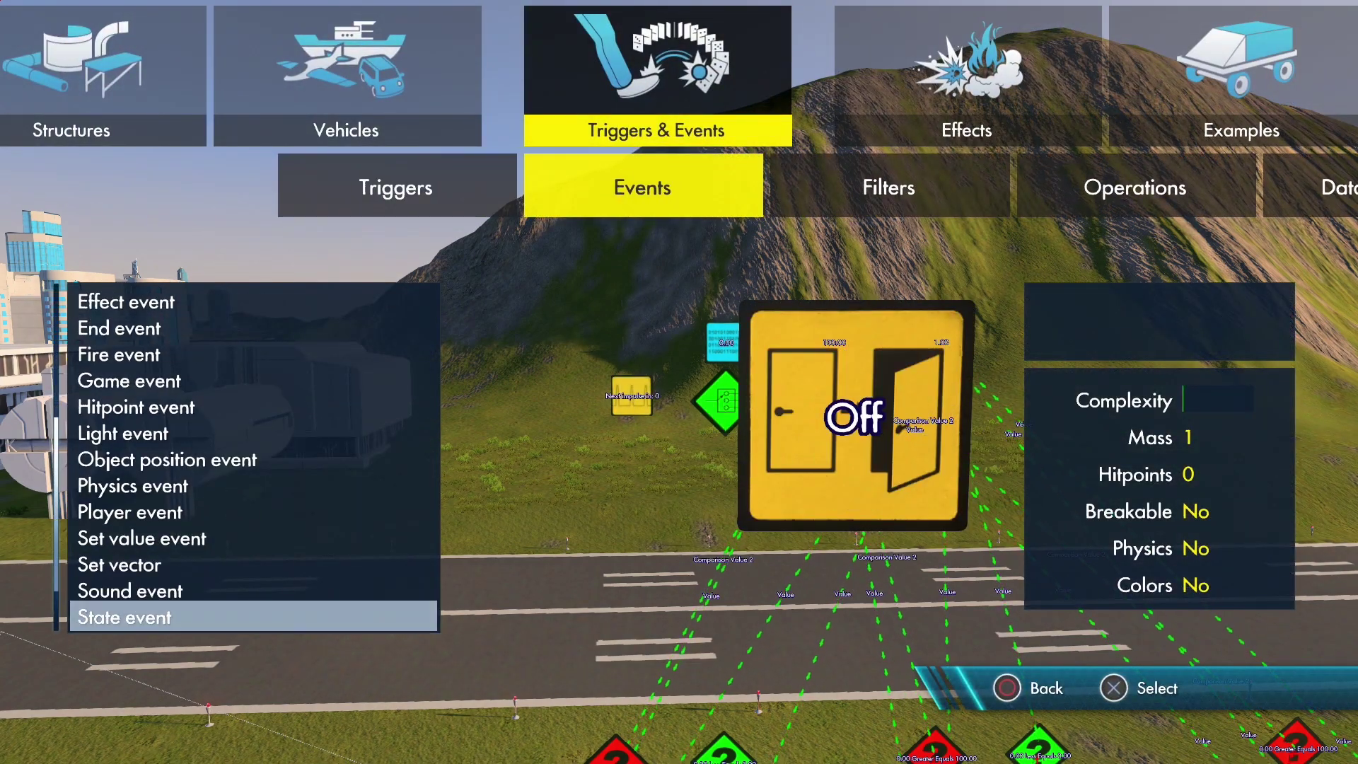
key(Return)
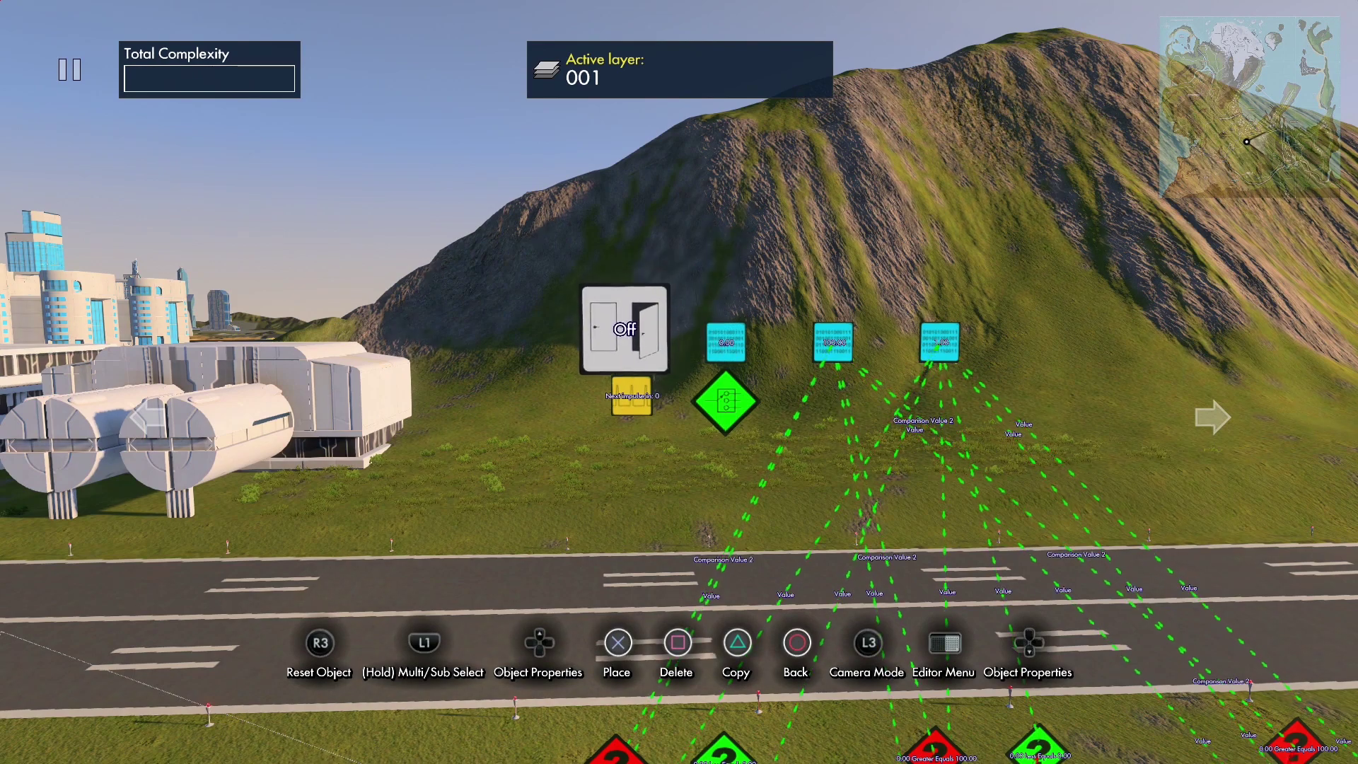
key(c)
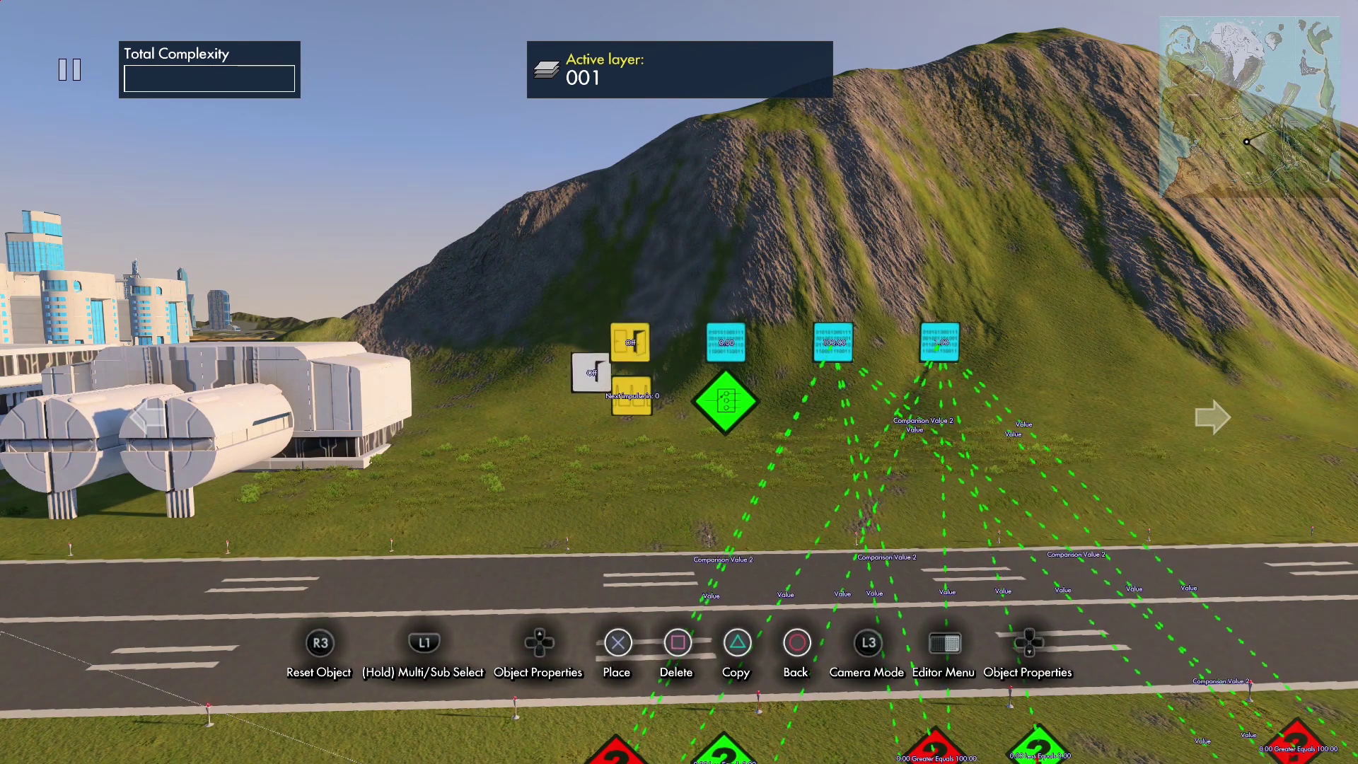
key(Return)
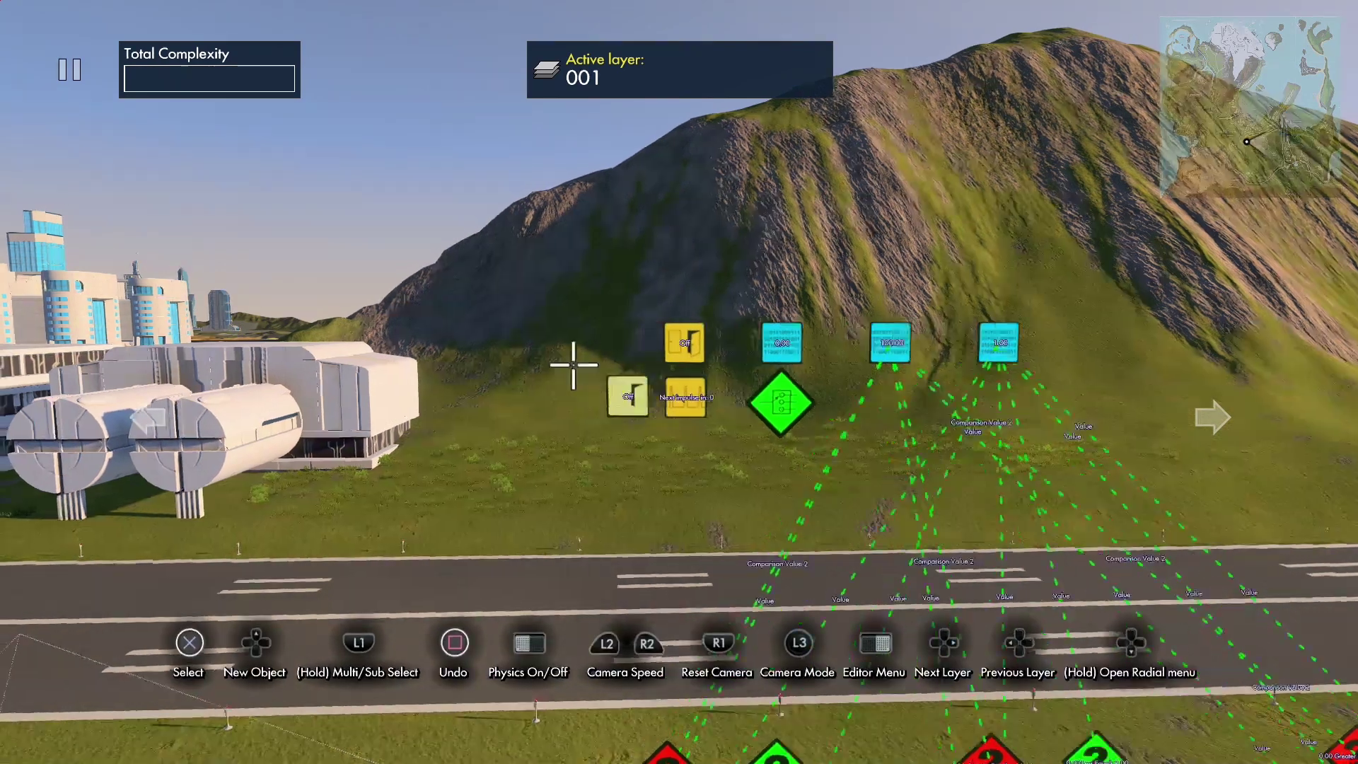
- Place three Set value events in a vertical column to the left of the State events
key(n)
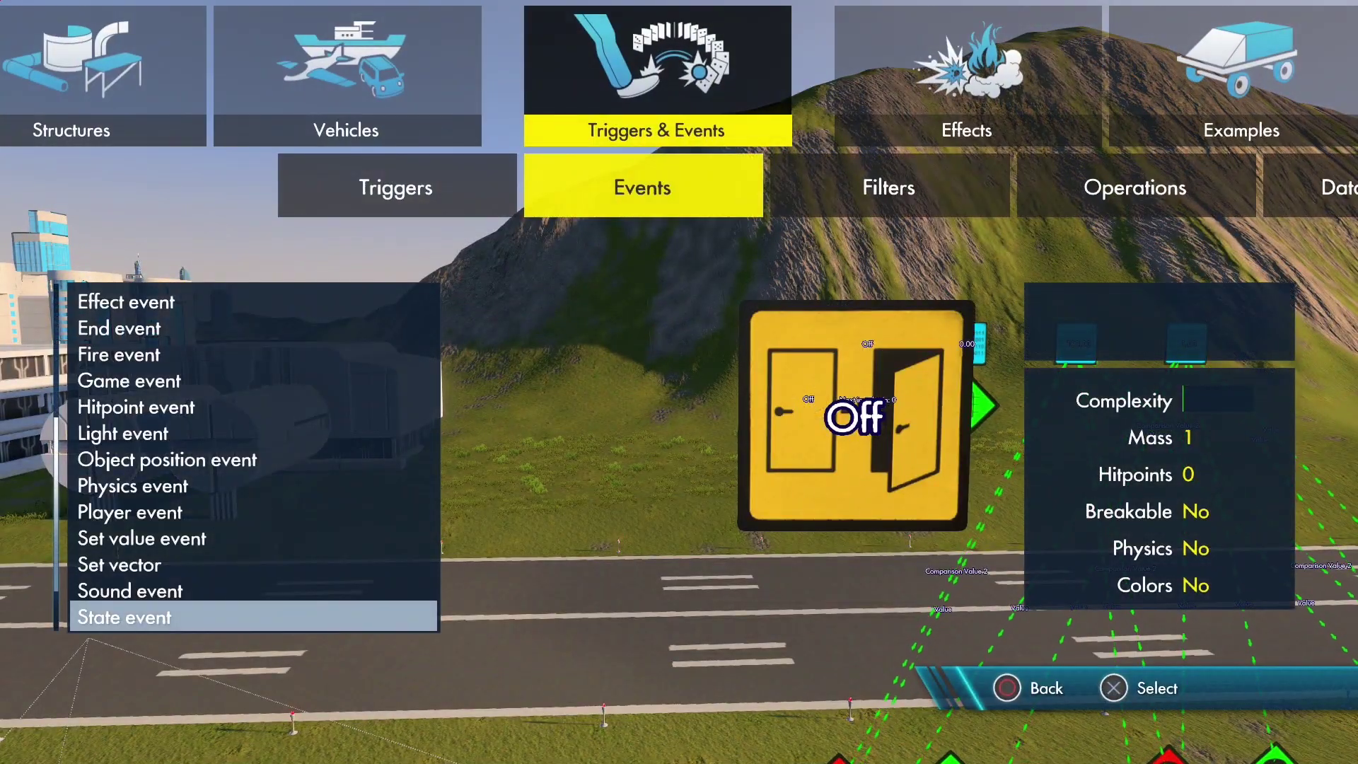
key(Down)
key(Up)
key(Up)
key(Up)
key(Return)
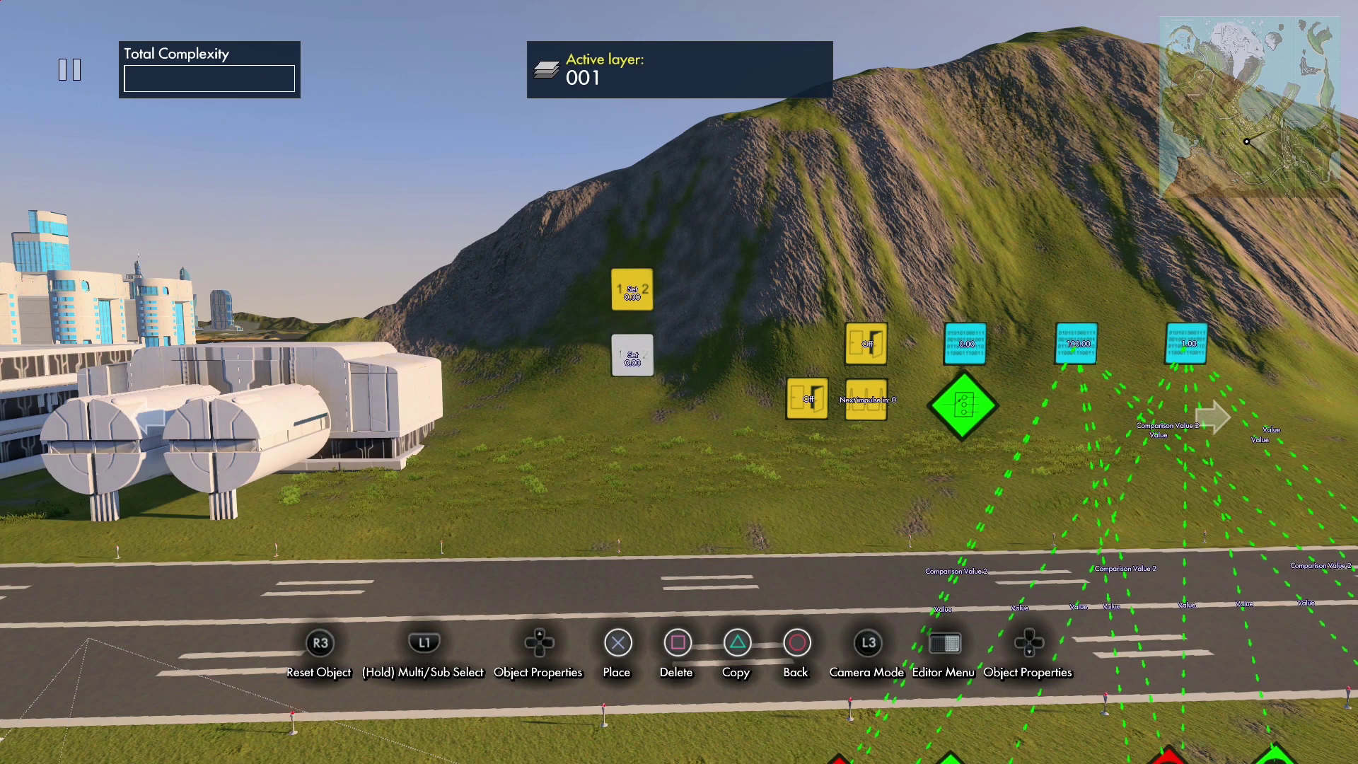
key(Return)
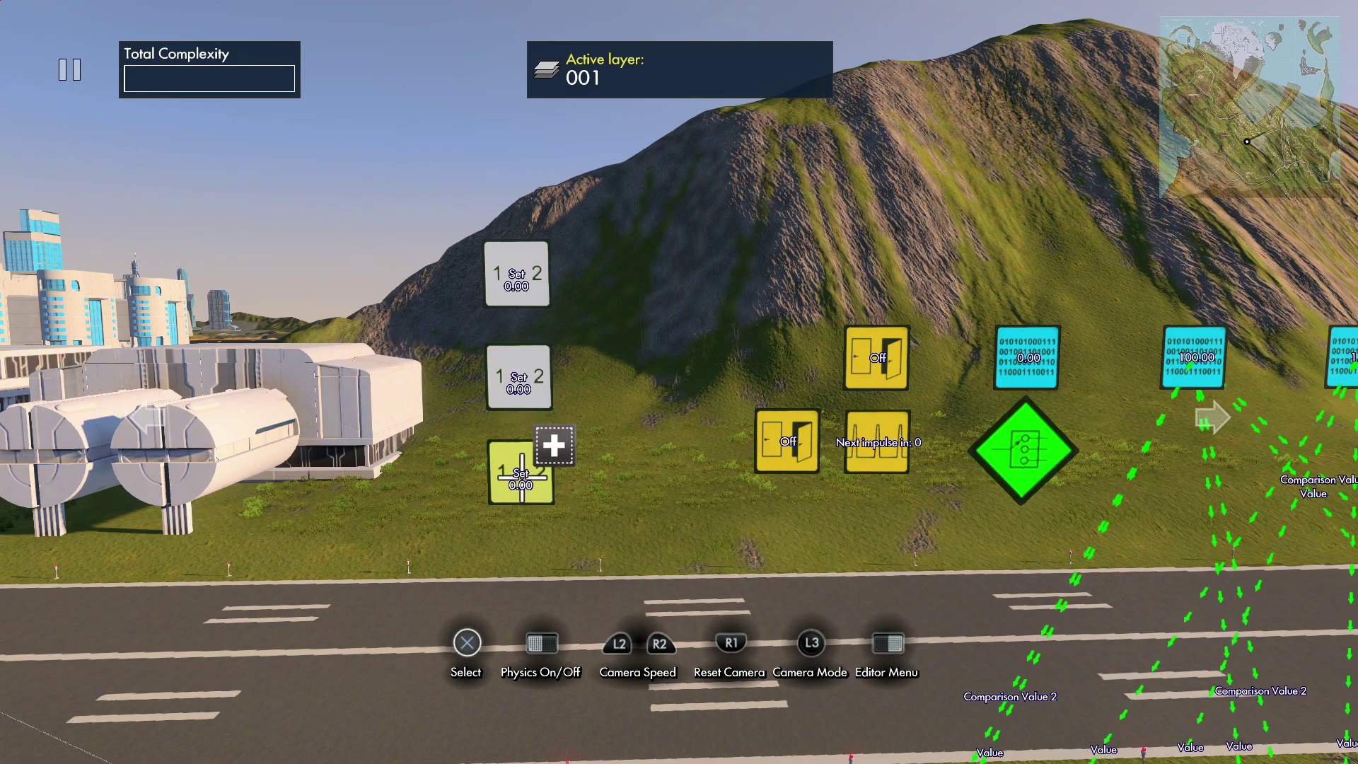
- Select all three Set value events together and make the data source above the Switch filter their event target
key(Return)
key(Down)
key(Down)
key(Down)
key(Return)
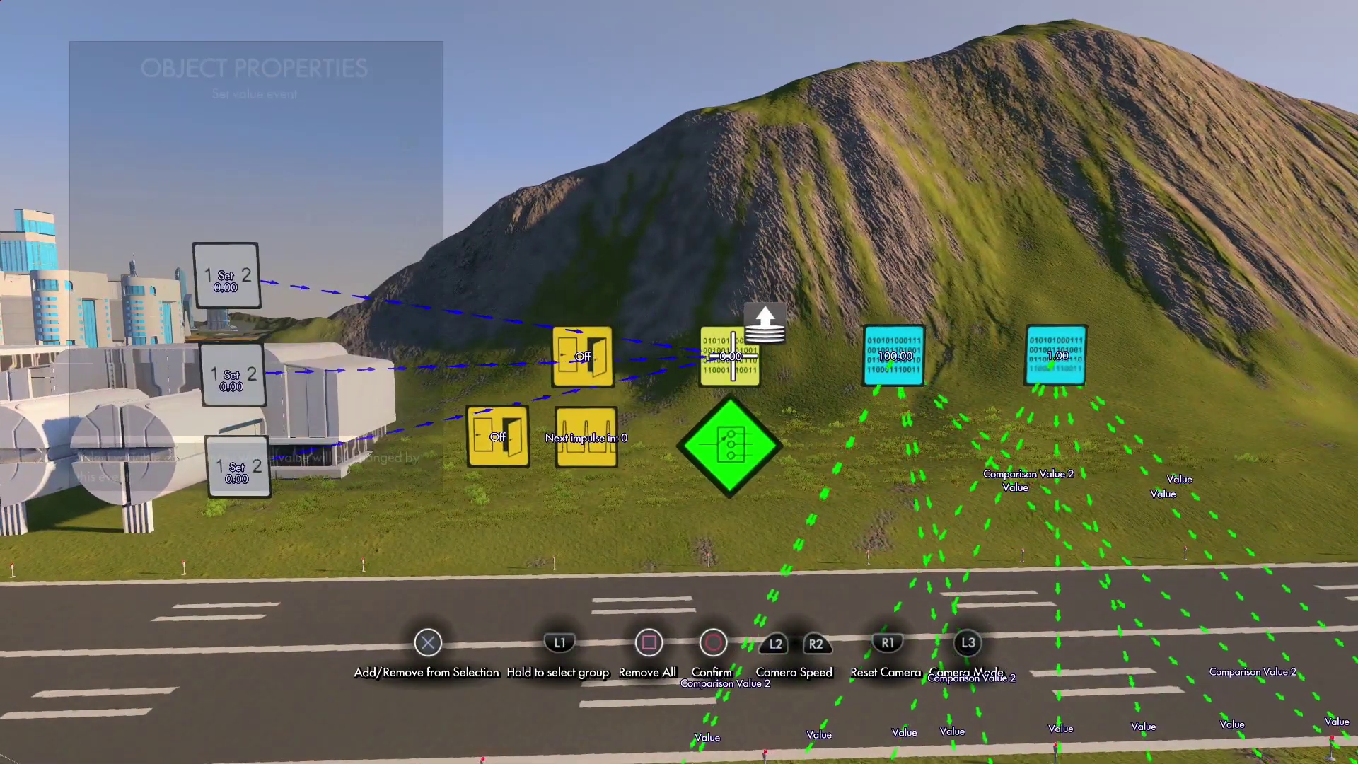
key(Return)
key(Escape)
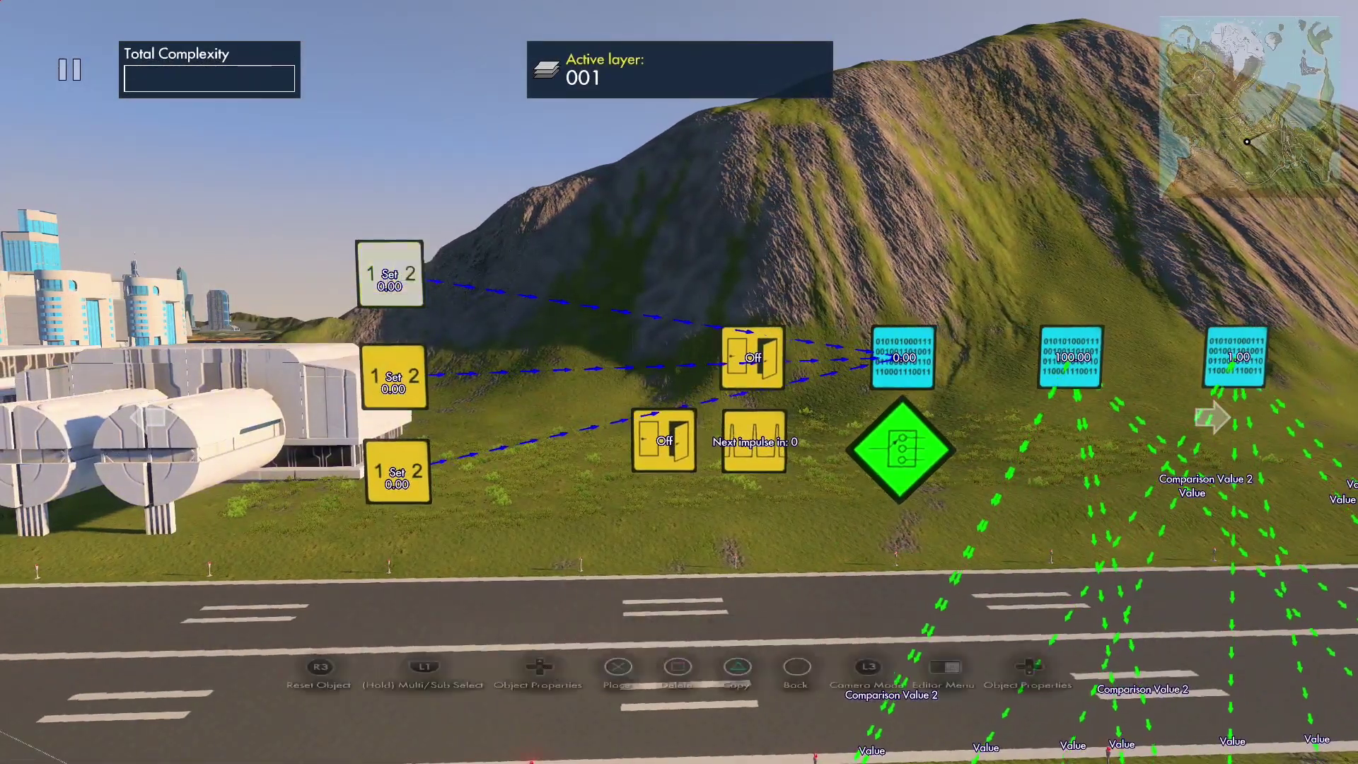
- Set the value of the top Set value event to 1.00
key(Return)
key(Down)
key(Down)
key(Right)
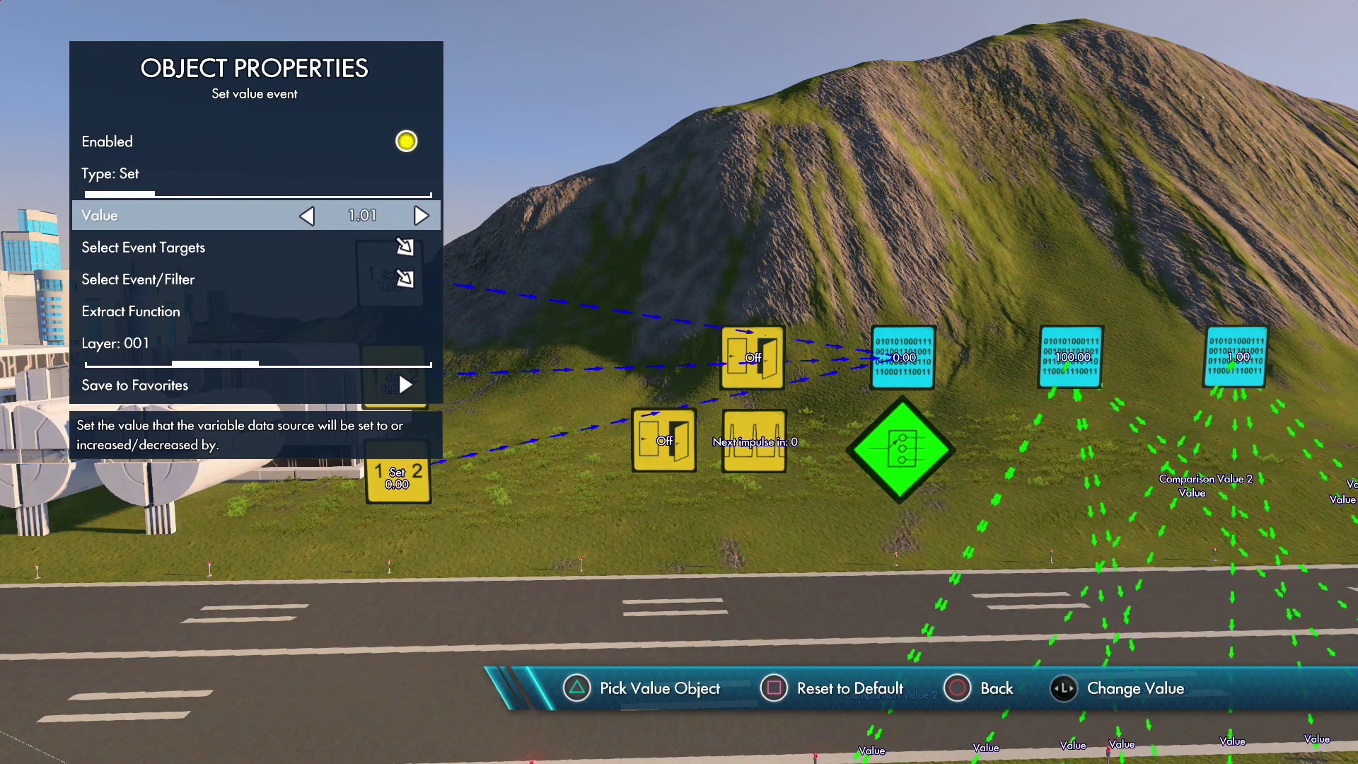
key(Escape)
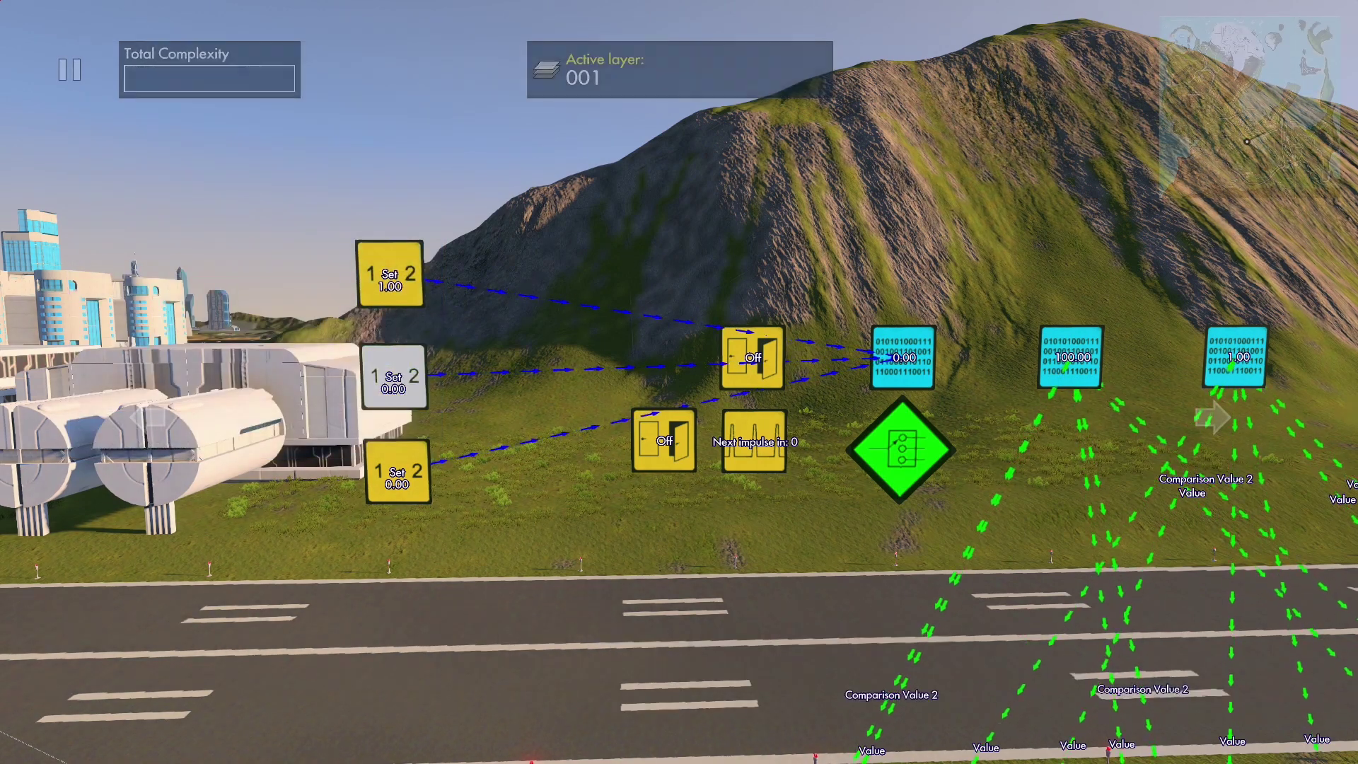
- Set the value of the middle Set value event to 2.00
key(Return)
key(Down)
key(Down)
key(Right)
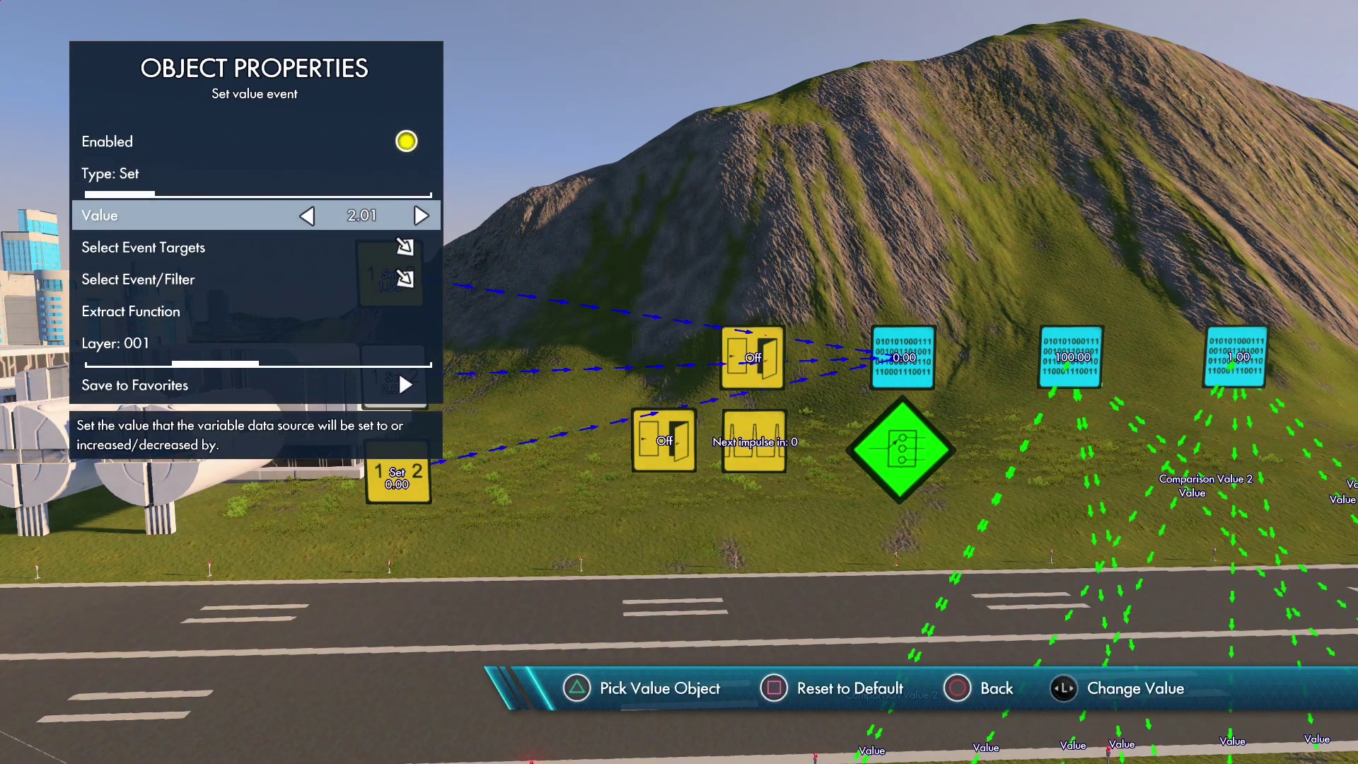
key(Escape)
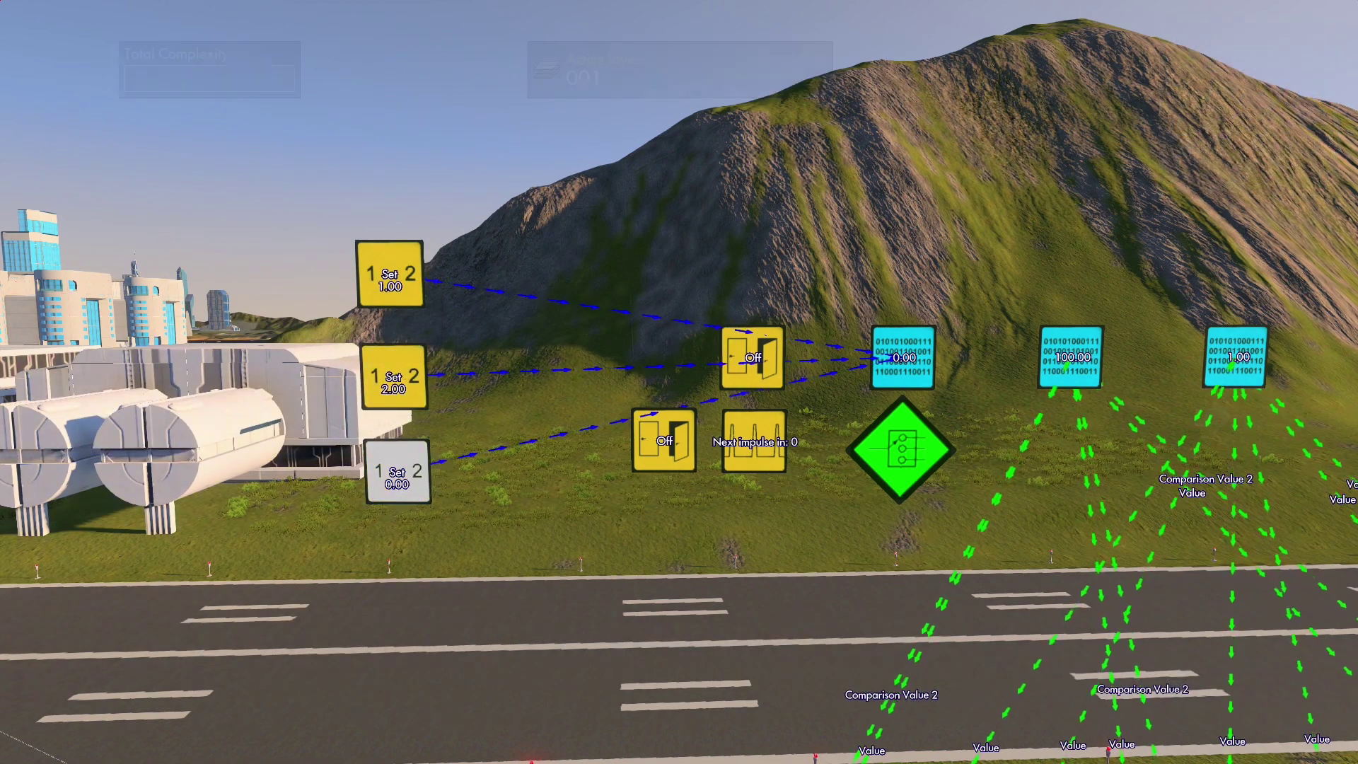
- Set the value of the bottom Set value event to 3.00
key(Return)
key(Down)
key(Down)
key(Right)
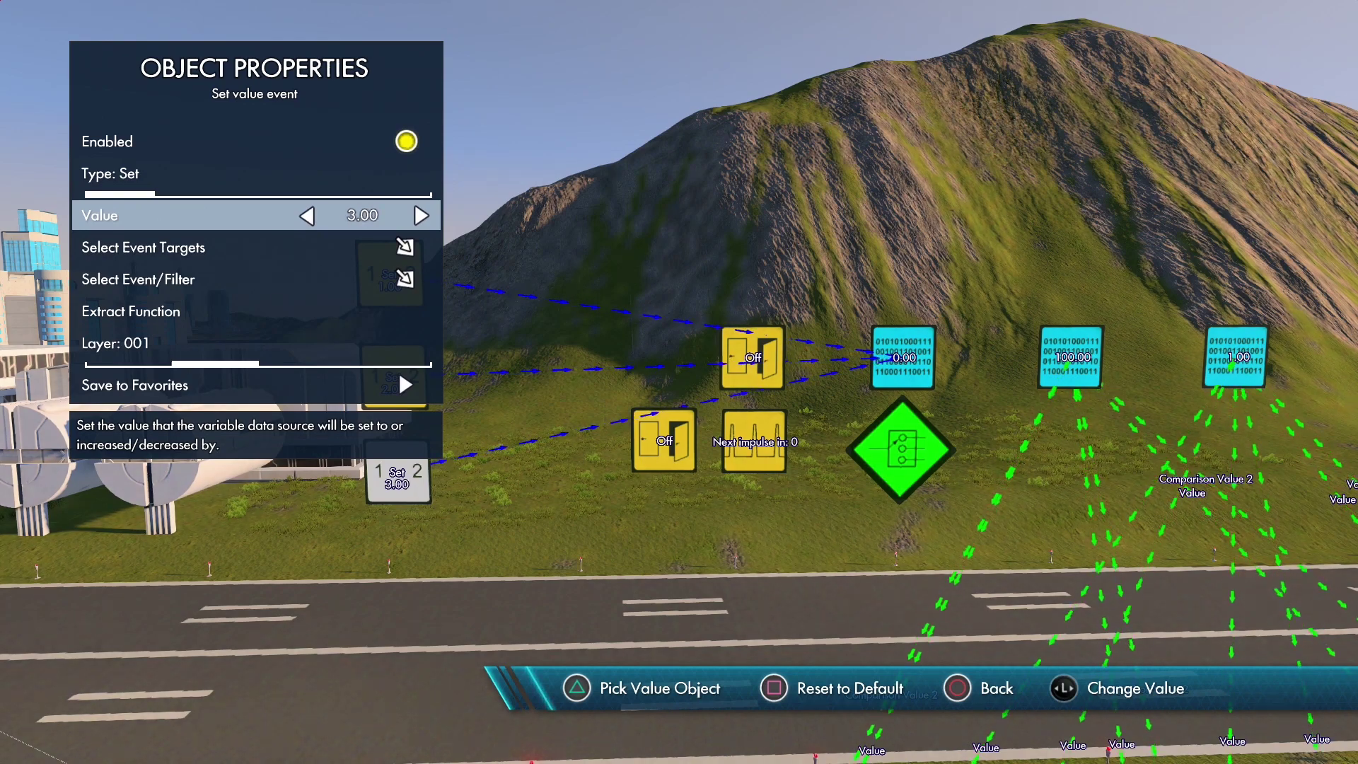
key(Escape)
- Link the Switch filter's comparison value to the variable data source directly above it
key(Right)
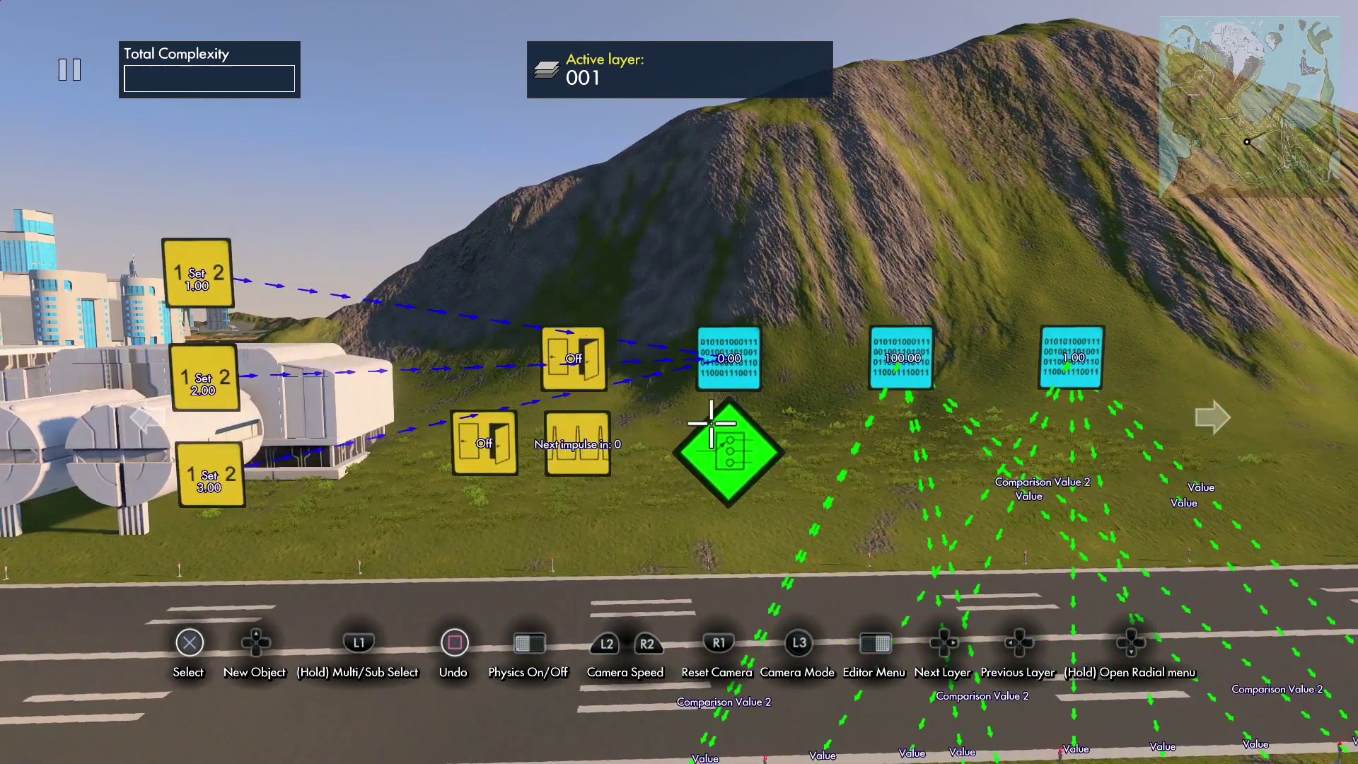
click(729, 451)
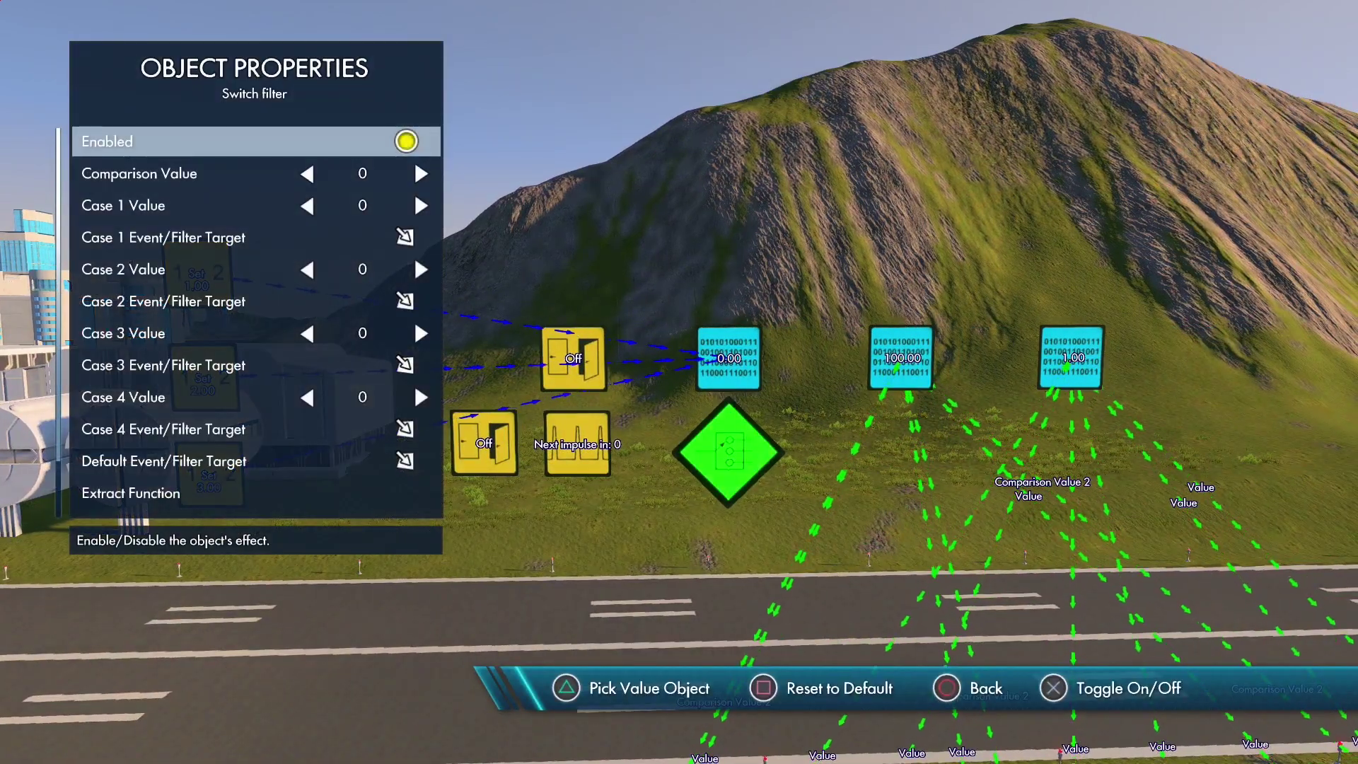
key(Down)
key(y)
click(731, 379)
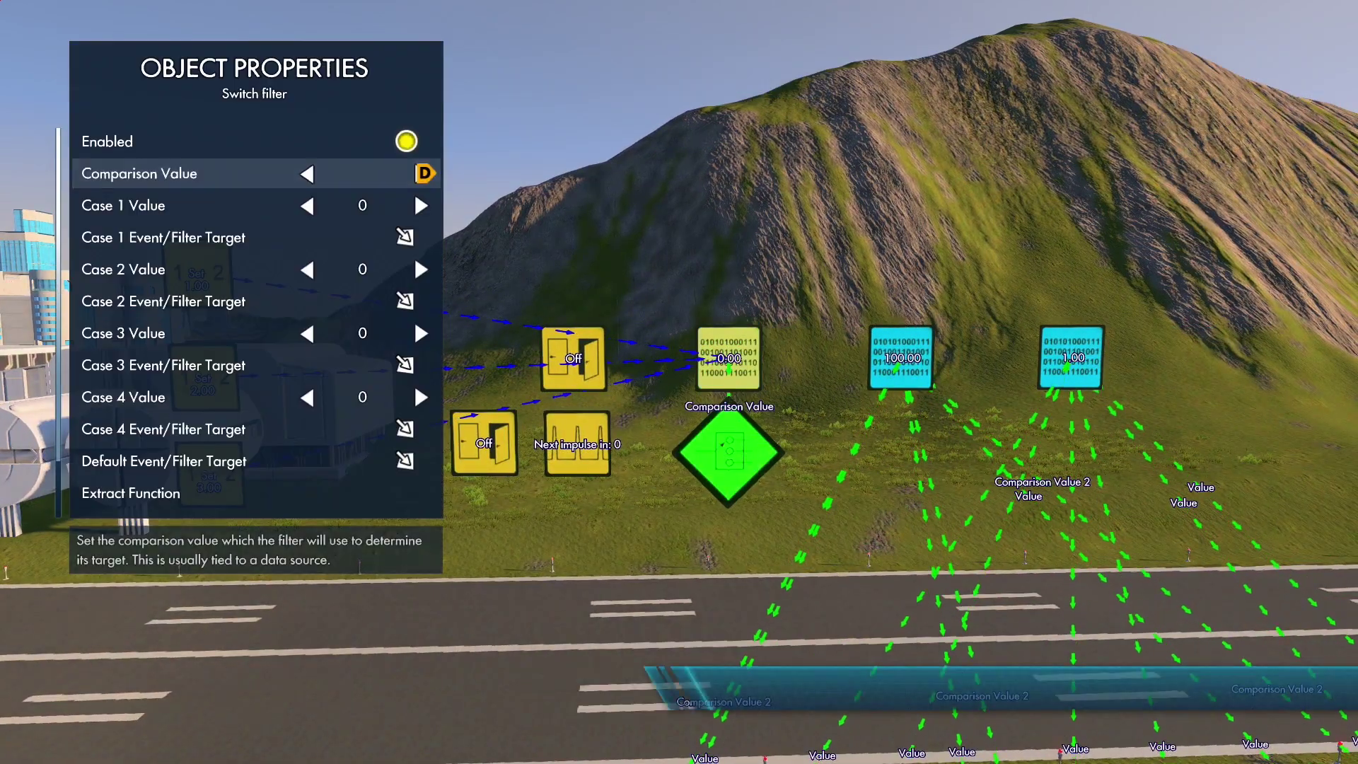
- Set the Switch filter's Case 1 to Case 4 values to 1, 2, 3 and -1
key(Down)
key(Right)
key(Down)
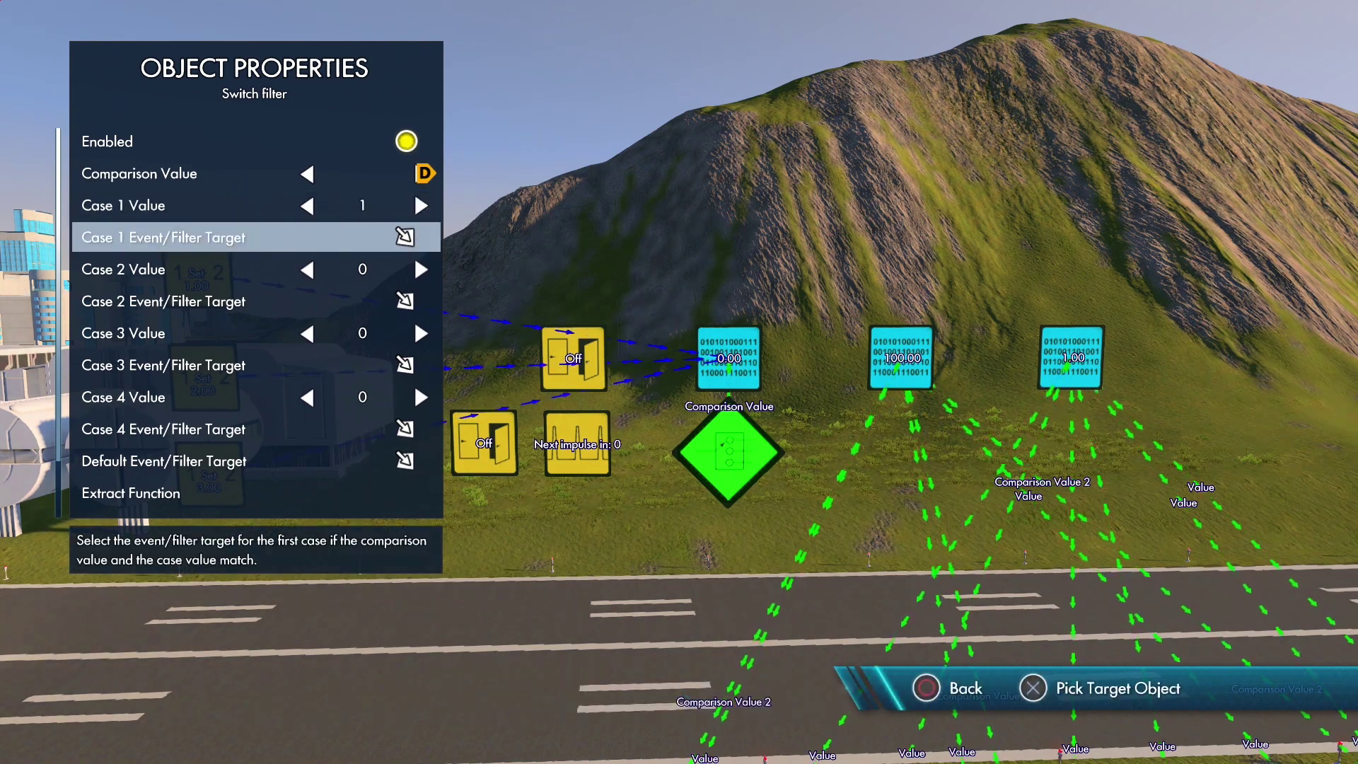
key(Down)
key(Right)
key(Right)
key(Down)
key(Down)
key(Right)
key(Right)
key(Right)
key(Down)
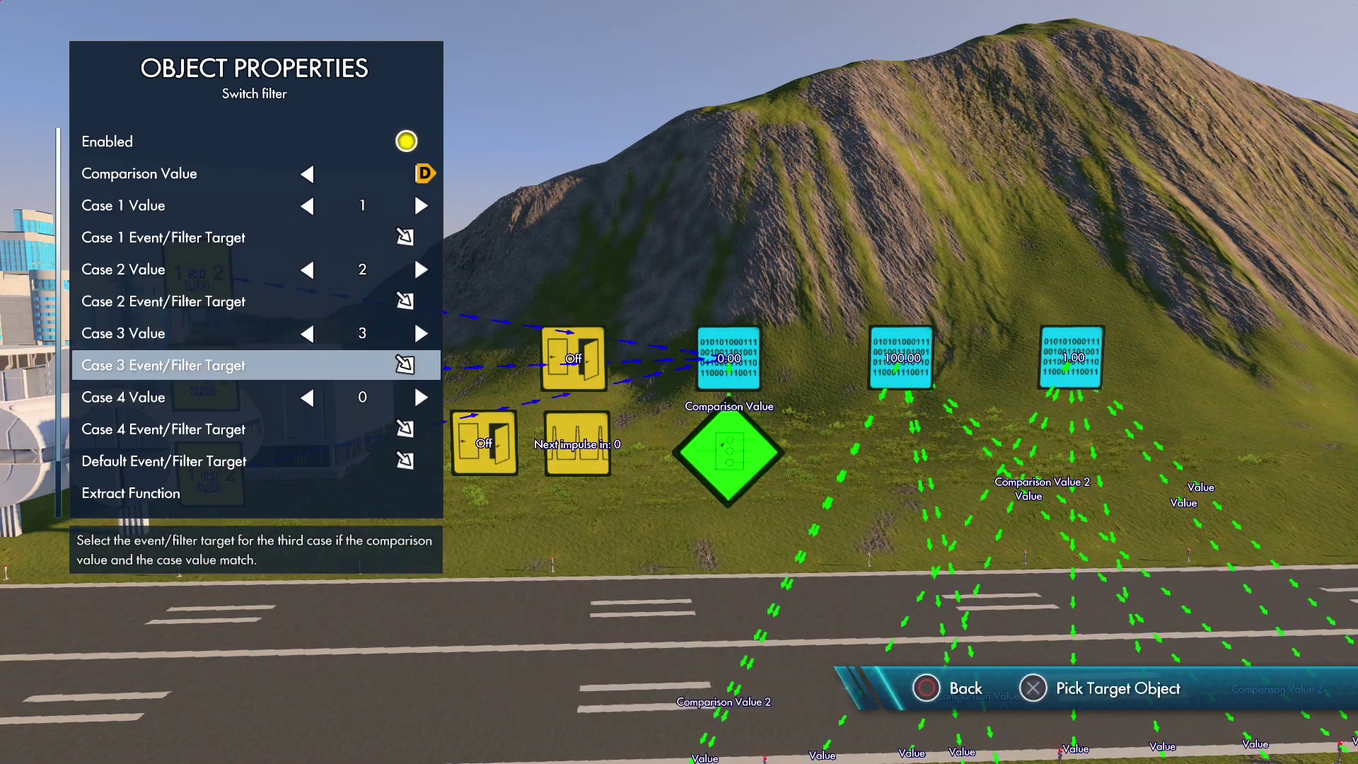
key(Down)
key(Left)
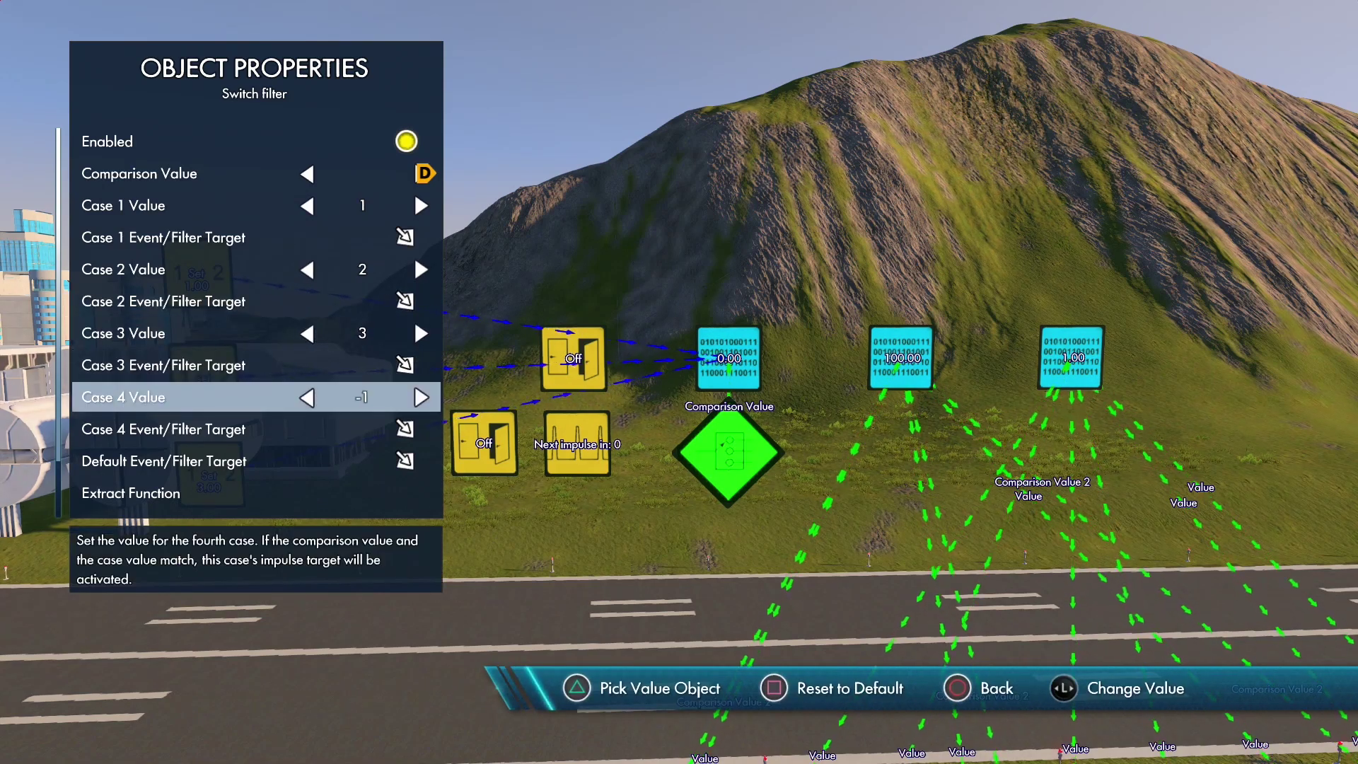